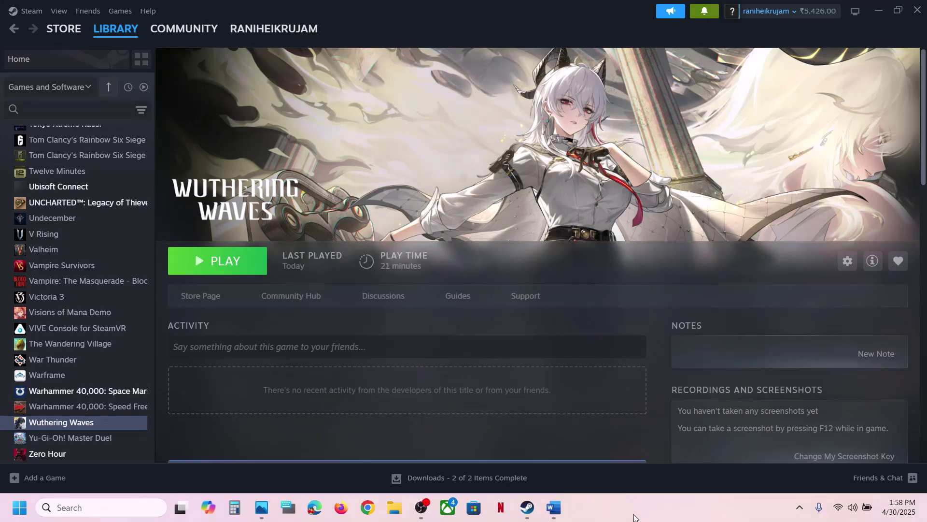
Switch from the guide to Steam and browse Wuthering Waves' local files via Manage.
{"action": "left_click", "coordinate": [553, 507]}
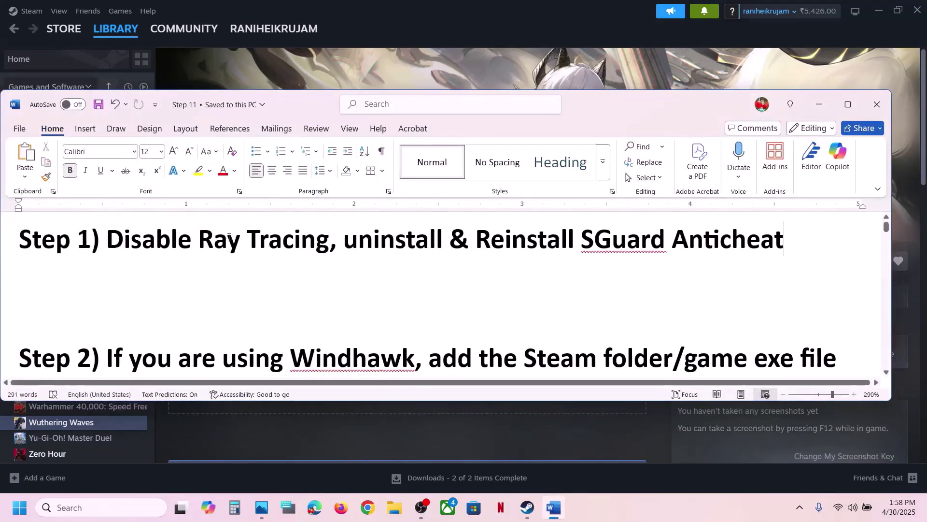
{"action": "left_click", "coordinate": [419, 25]}
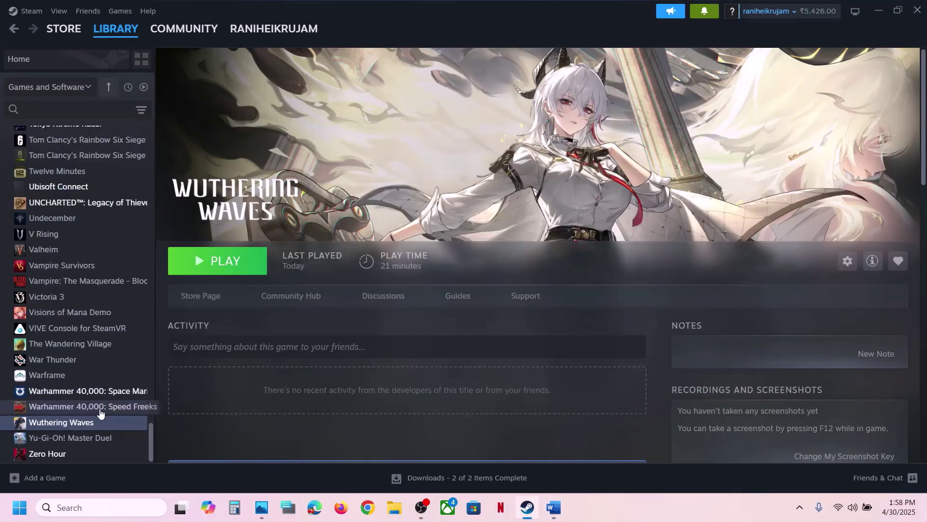
{"action": "right_click", "coordinate": [79, 423]}
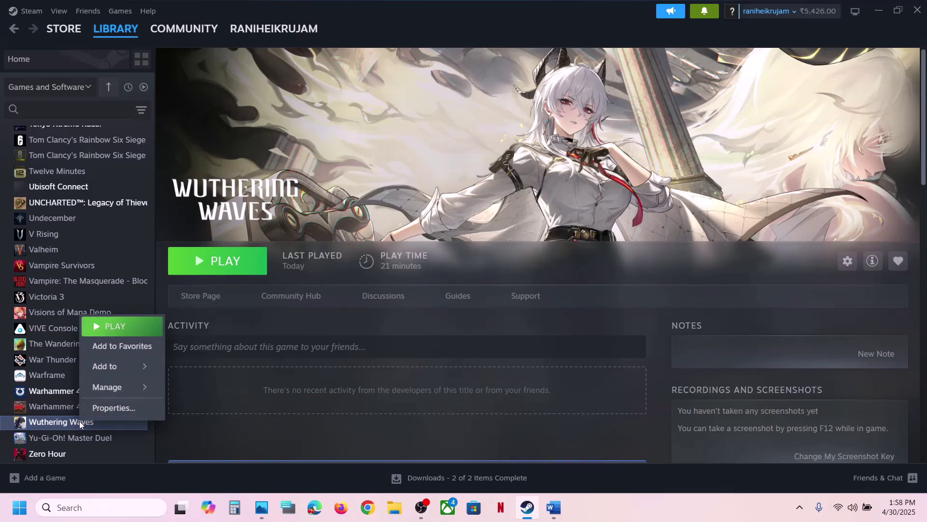
{"action": "mouse_move", "coordinate": [127, 397]}
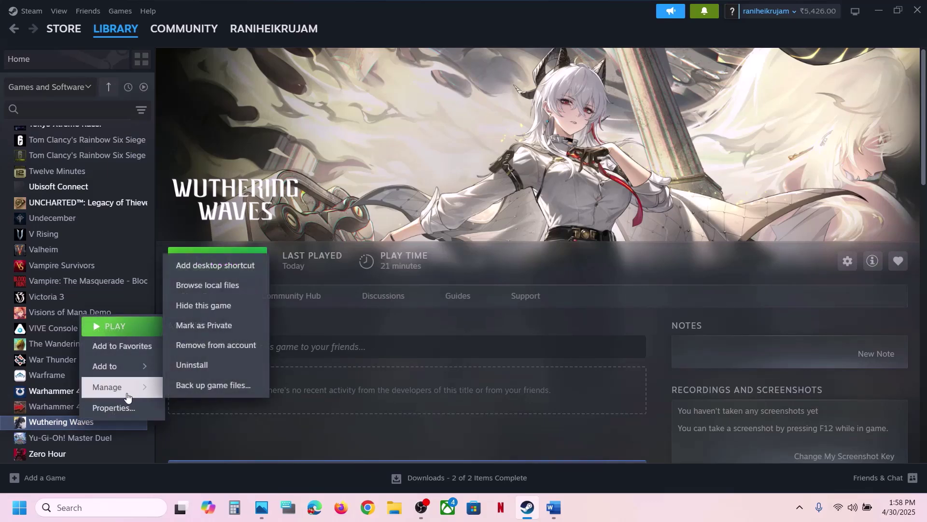
{"action": "left_click", "coordinate": [202, 286]}
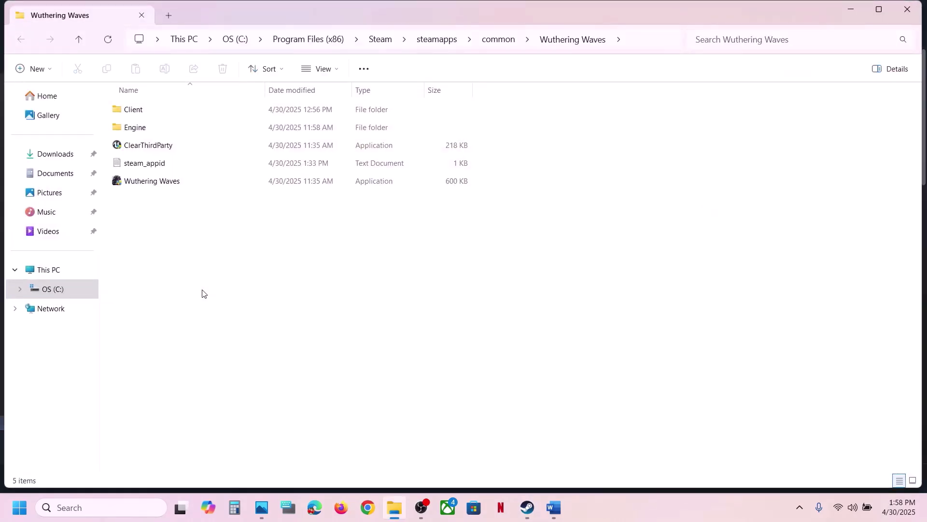
Navigate to Client\Saved\Config\WindowsNoEditor and open GameUserSettings in Notepad.
{"action": "double_click", "coordinate": [142, 112]}
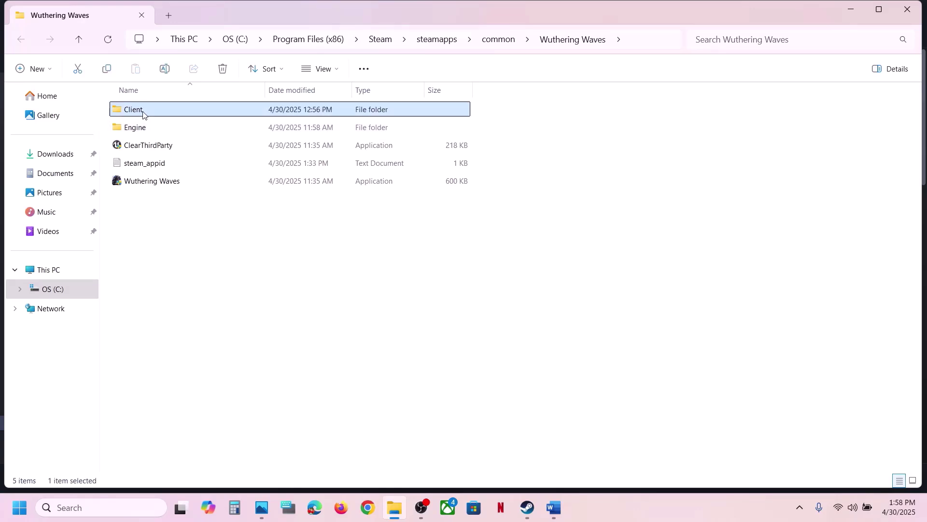
{"action": "double_click", "coordinate": [139, 183]}
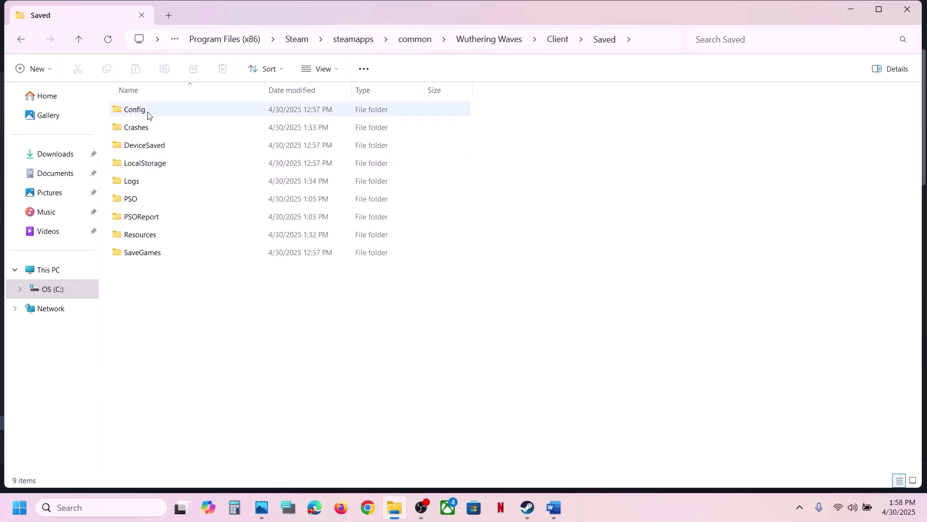
{"action": "double_click", "coordinate": [147, 114]}
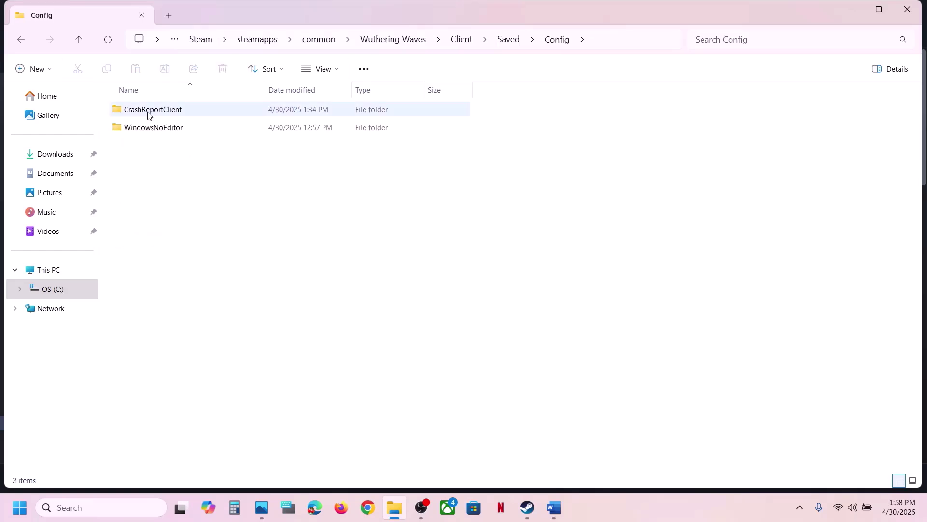
{"action": "double_click", "coordinate": [178, 131]}
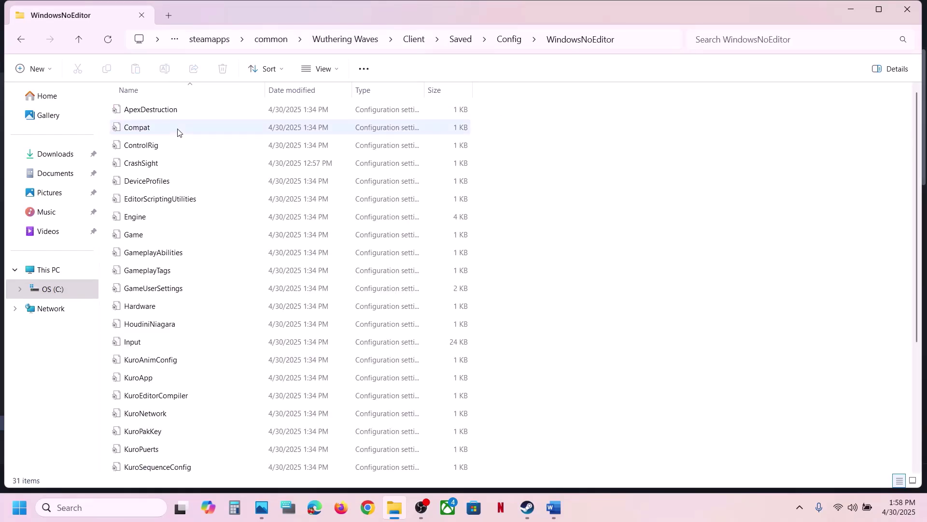
{"action": "left_click", "coordinate": [169, 289]}
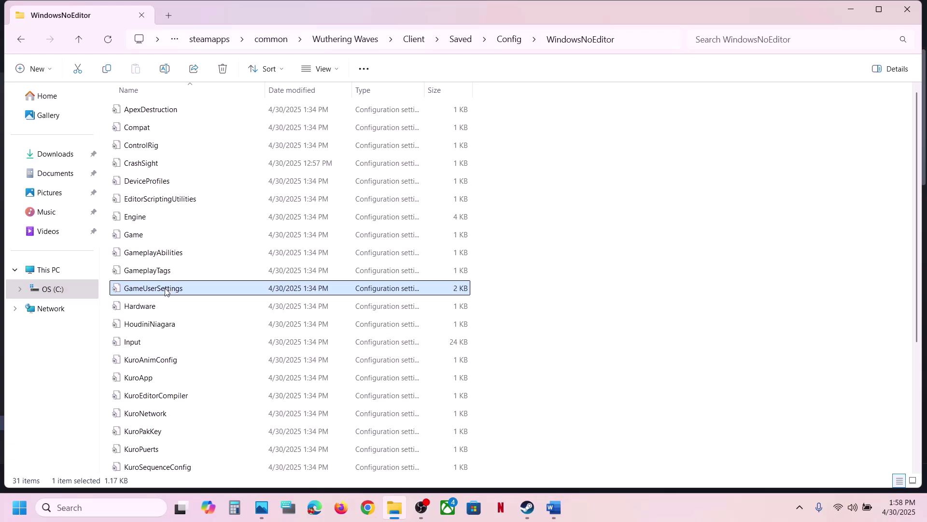
{"action": "double_click", "coordinate": [165, 289]}
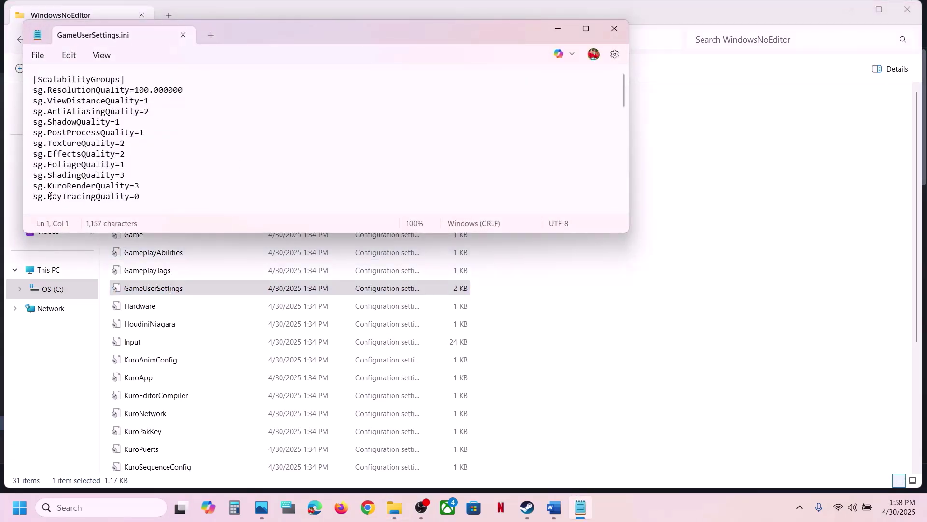
Edit sg.RayTracingQuality to 0 in GameUserSettings.ini, save the file, and close Notepad.
{"action": "left_click_drag", "start_coordinate": [49, 197], "coordinate": [134, 197]}
{"action": "scroll", "coordinate": [134, 201], "scroll_direction": "down", "scroll_amount": 4}
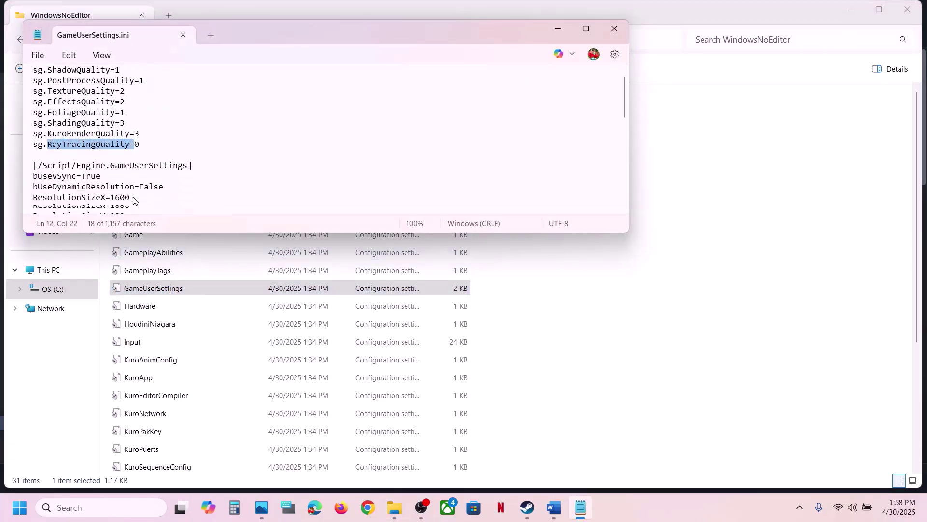
{"action": "scroll", "coordinate": [135, 200], "scroll_direction": "down", "scroll_amount": 1}
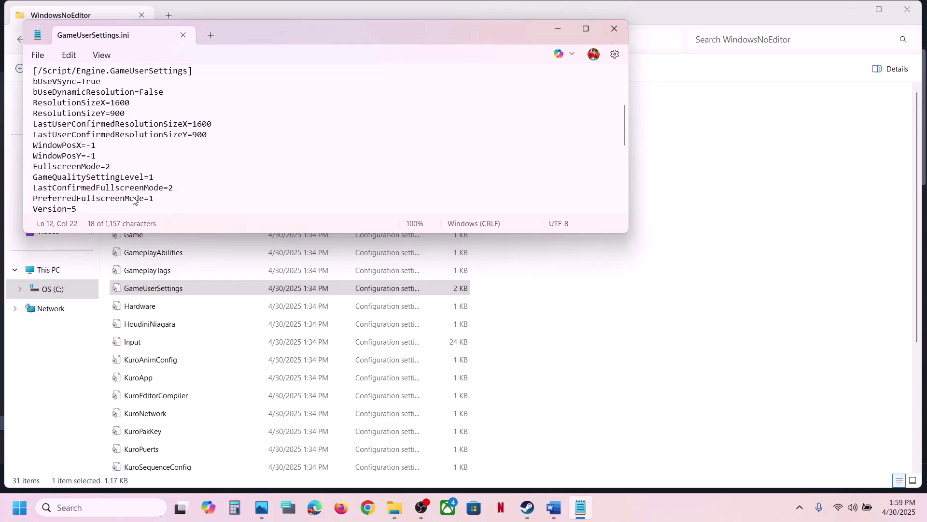
{"action": "scroll", "coordinate": [134, 200], "scroll_direction": "down", "scroll_amount": 2}
{"action": "scroll", "coordinate": [134, 200], "scroll_direction": "down", "scroll_amount": 3}
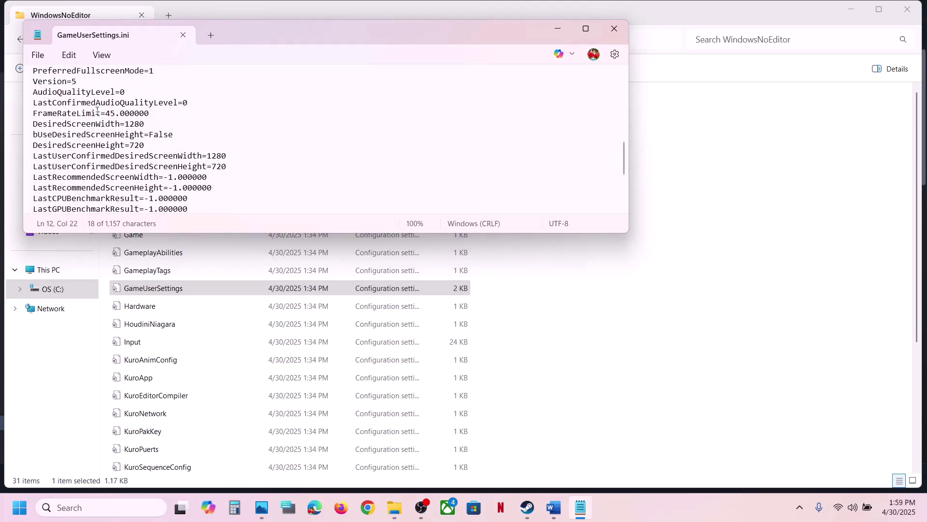
{"action": "scroll", "coordinate": [97, 110], "scroll_direction": "up", "scroll_amount": 9}
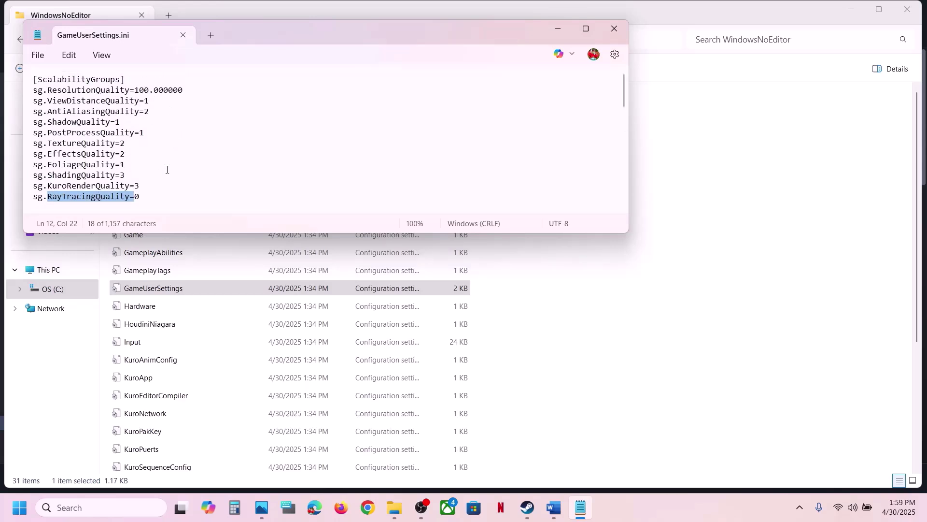
{"action": "left_click", "coordinate": [152, 195]}
{"action": "key", "text": "BackSpace"}
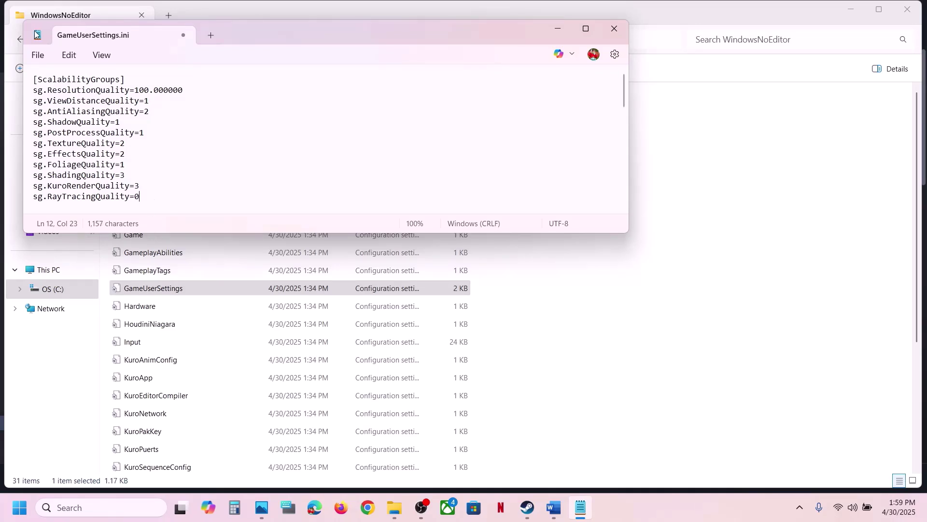
{"action": "left_click", "coordinate": [35, 57]}
{"action": "left_click", "coordinate": [63, 153]}
{"action": "left_click", "coordinate": [604, 29]}
Return to the guide and highlight Step 1's Reinstall SGuard Anticheat instructions.
{"action": "left_click", "coordinate": [560, 502]}
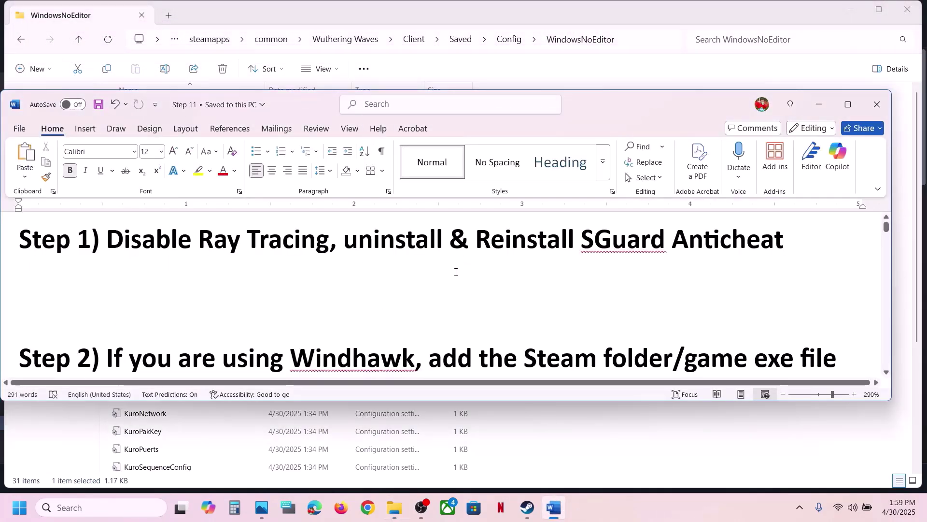
{"action": "left_click", "coordinate": [489, 237], "text": "shift"}
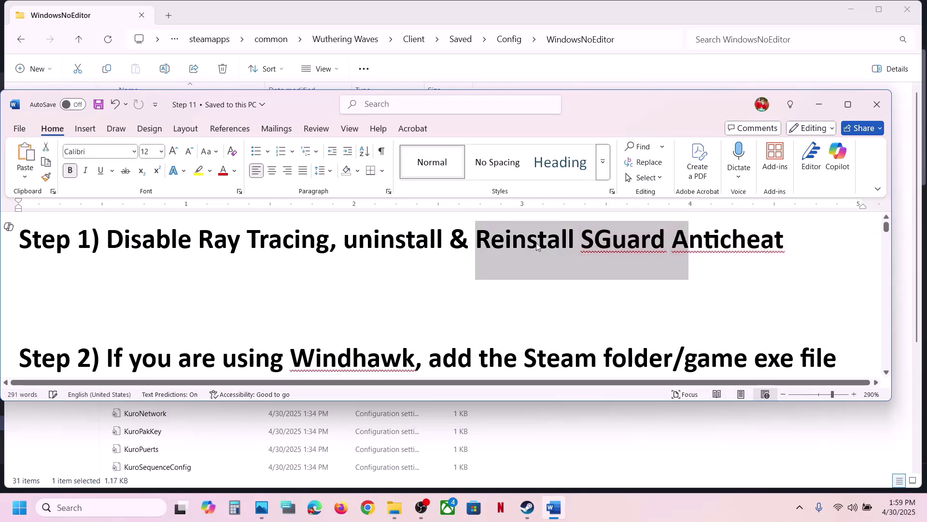
{"action": "left_click_drag", "start_coordinate": [375, 237], "coordinate": [785, 240]}
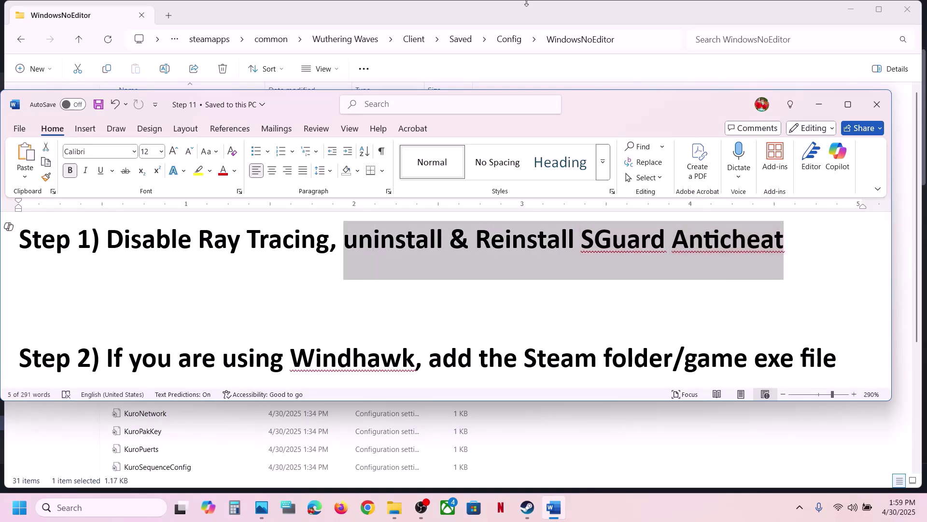
{"action": "left_click", "coordinate": [527, 16]}
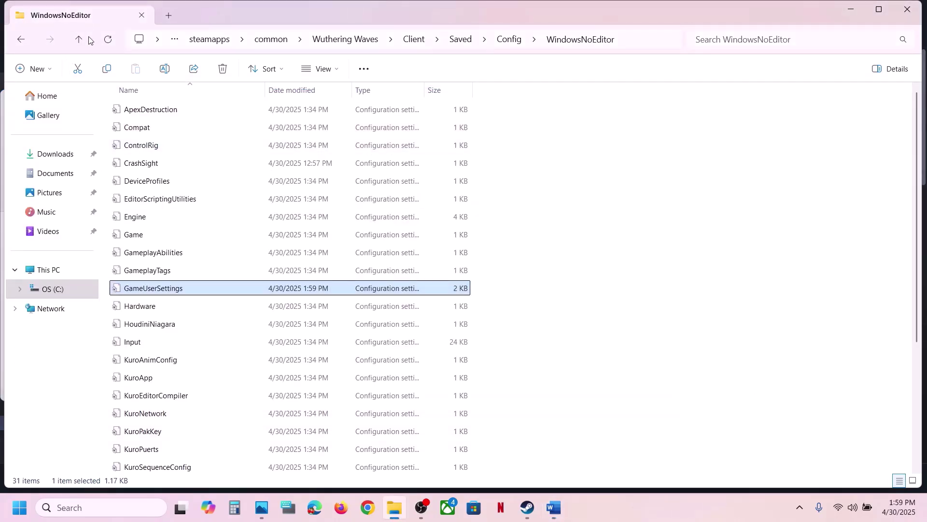
Go back to the install folder and open Client\Binaries\AntiCheatExpert\SGuard\x64.
{"action": "left_click", "coordinate": [81, 40]}
{"action": "left_click", "coordinate": [81, 40]}
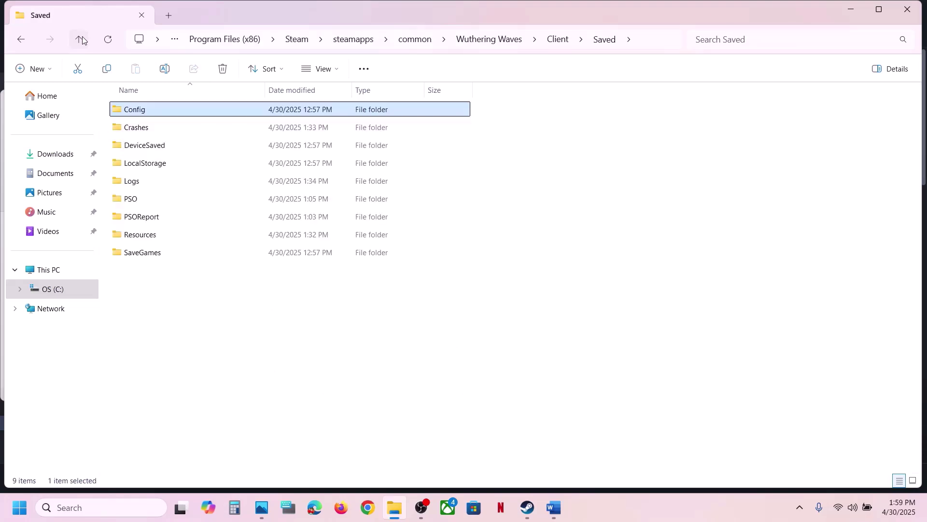
{"action": "left_click", "coordinate": [81, 39]}
{"action": "left_click", "coordinate": [80, 41]}
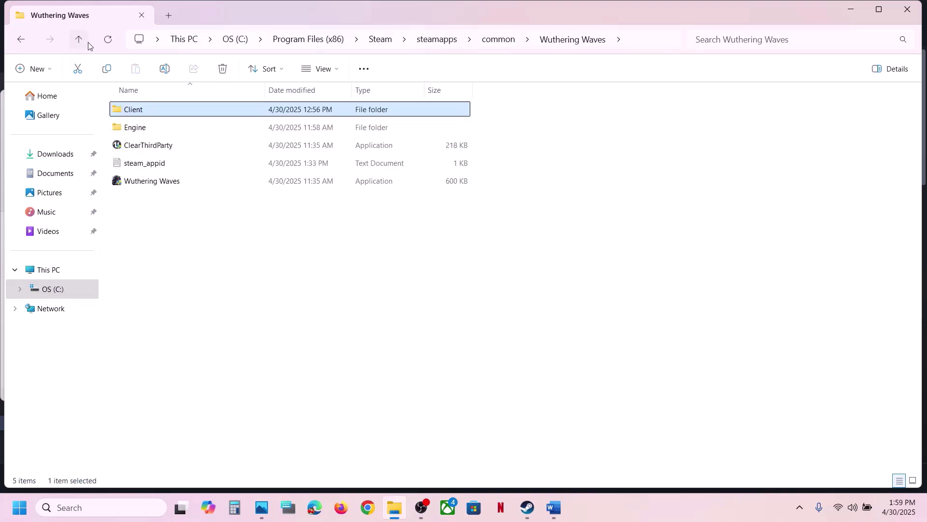
{"action": "double_click", "coordinate": [172, 114]}
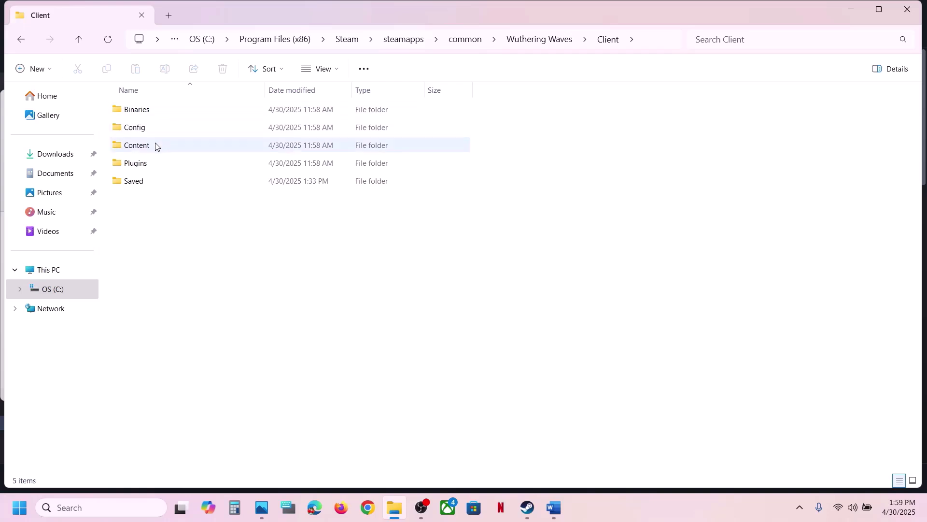
{"action": "double_click", "coordinate": [160, 109]}
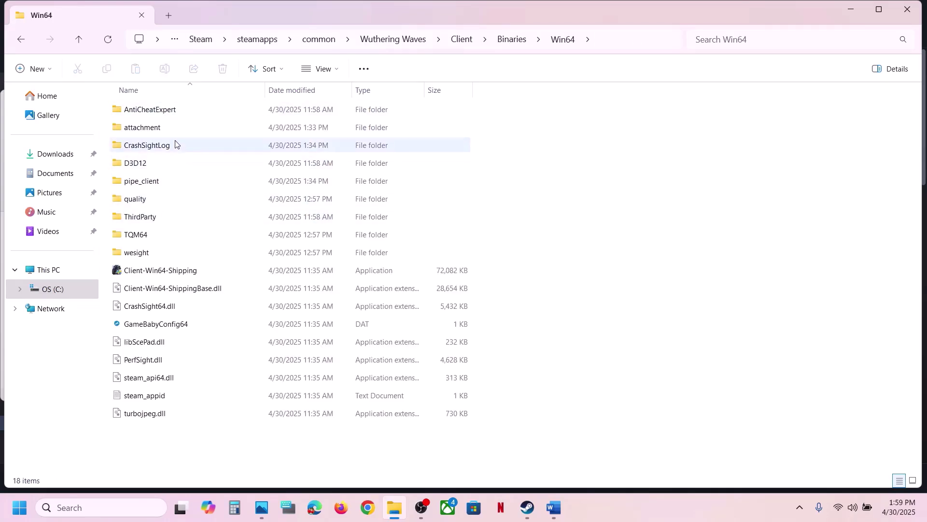
{"action": "double_click", "coordinate": [155, 110]}
{"action": "double_click", "coordinate": [150, 127]}
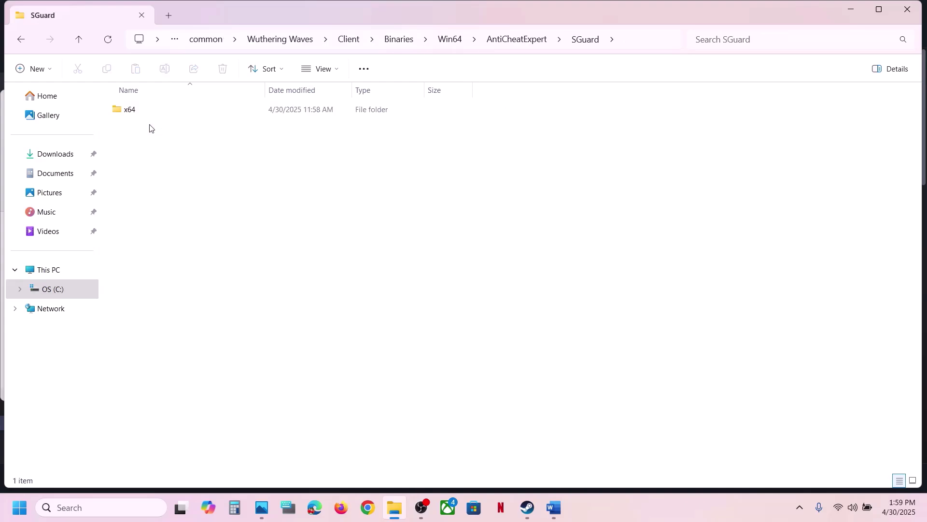
{"action": "double_click", "coordinate": [154, 110]}
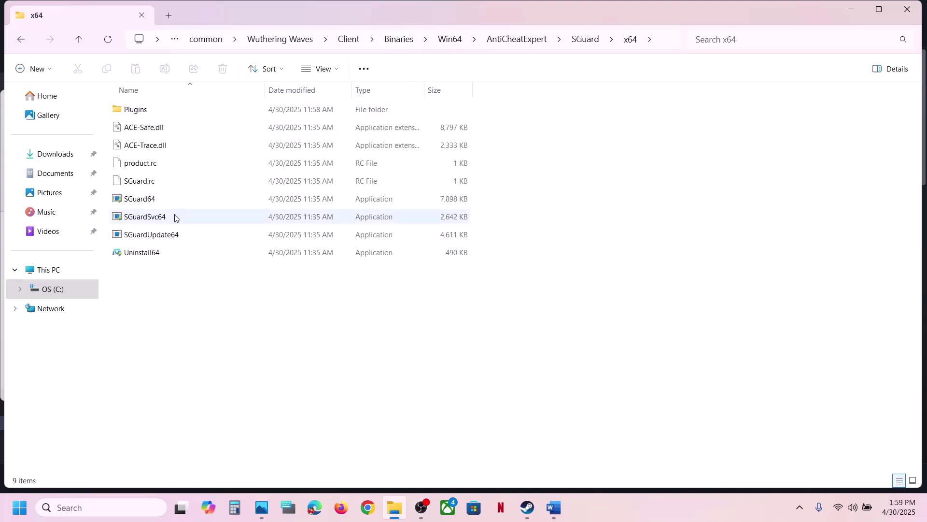
Run Uninstall64 as administrator, confirm the AntiCheatExpert removal, and dismiss the completion notice.
{"action": "left_click", "coordinate": [154, 234]}
{"action": "left_click", "coordinate": [148, 253]}
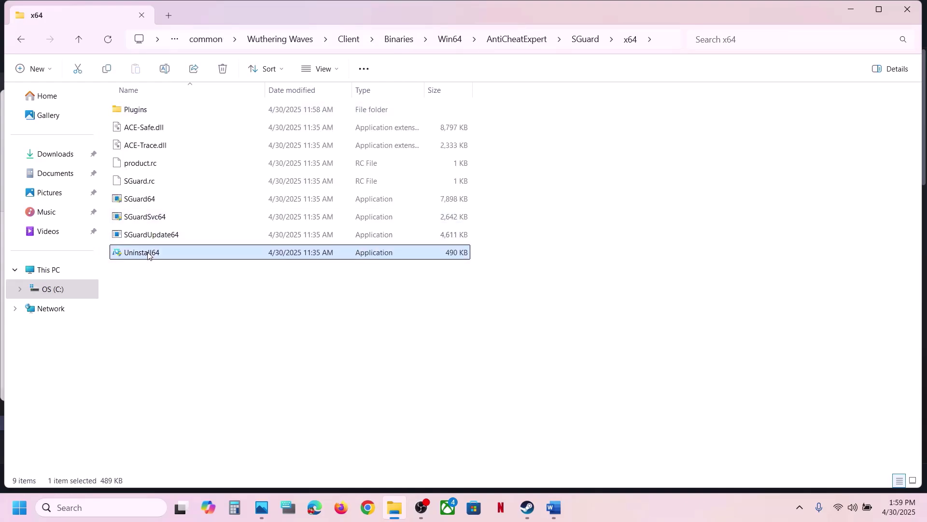
{"action": "right_click", "coordinate": [183, 257]}
{"action": "left_click", "coordinate": [246, 217]}
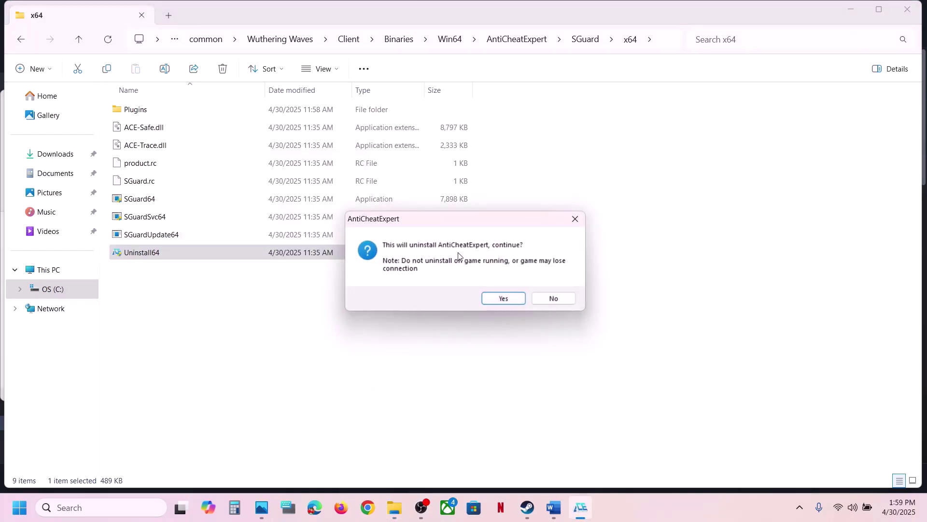
{"action": "left_click", "coordinate": [498, 297]}
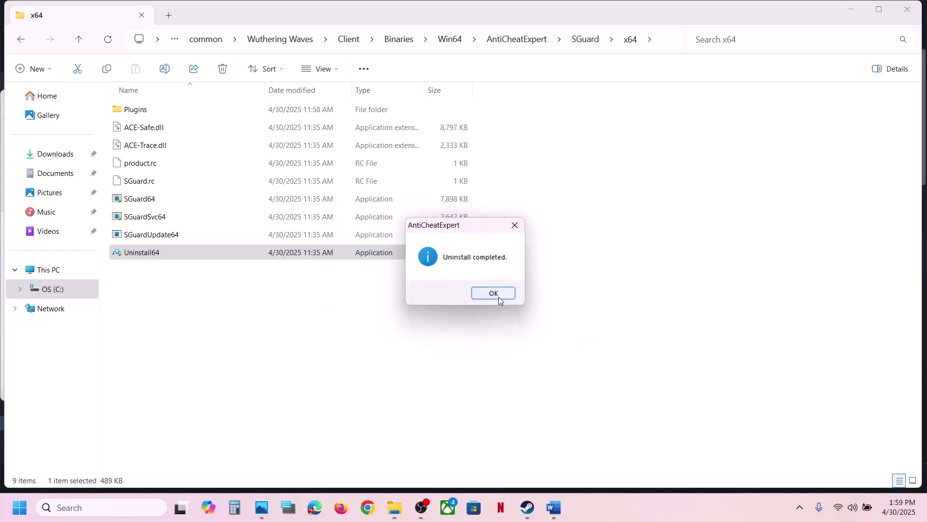
{"action": "left_click", "coordinate": [494, 293]}
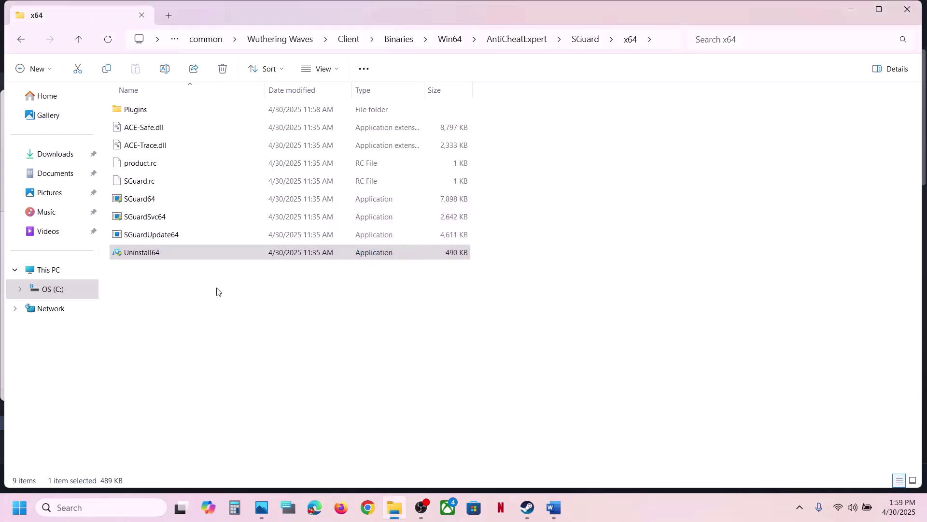
Run SGuard64, SGuardSvc64 and SGuardUpdate64 as administrator, one after another.
{"action": "left_click", "coordinate": [151, 203]}
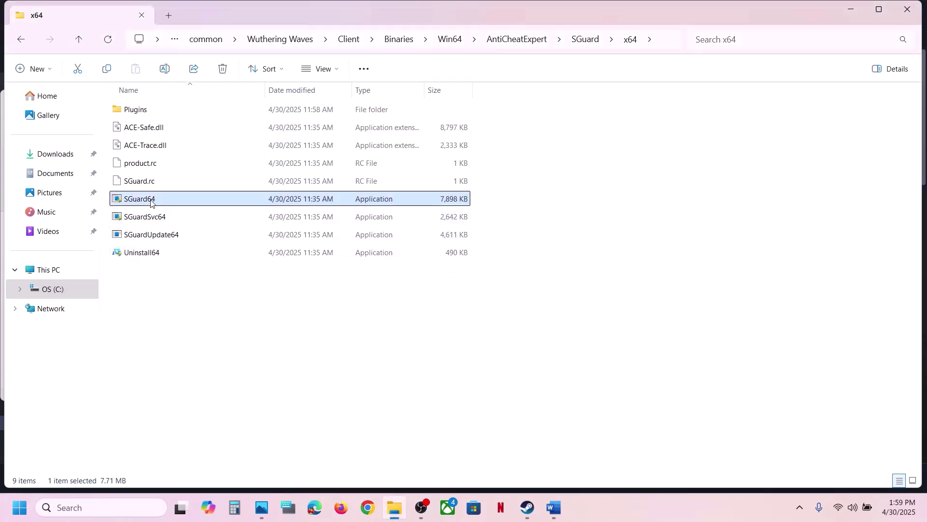
{"action": "right_click", "coordinate": [151, 203]}
{"action": "left_click", "coordinate": [193, 220]}
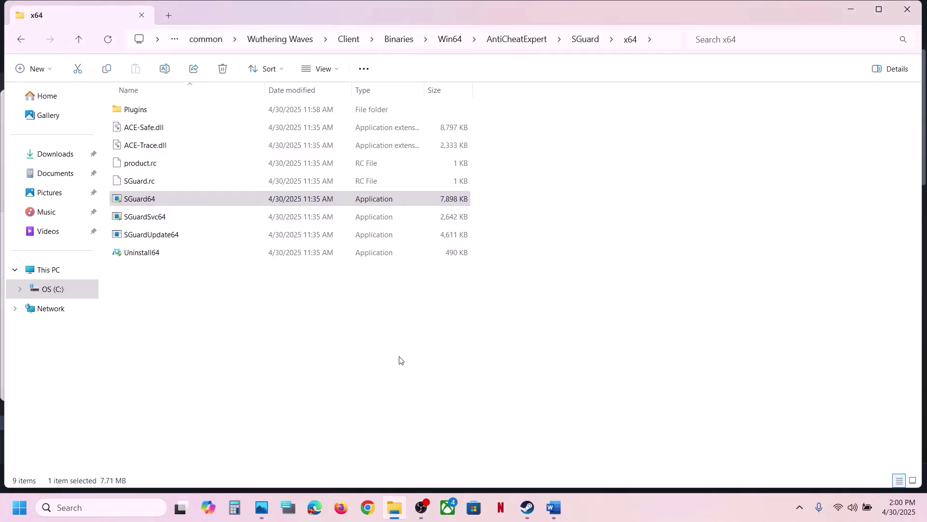
{"action": "right_click", "coordinate": [159, 219]}
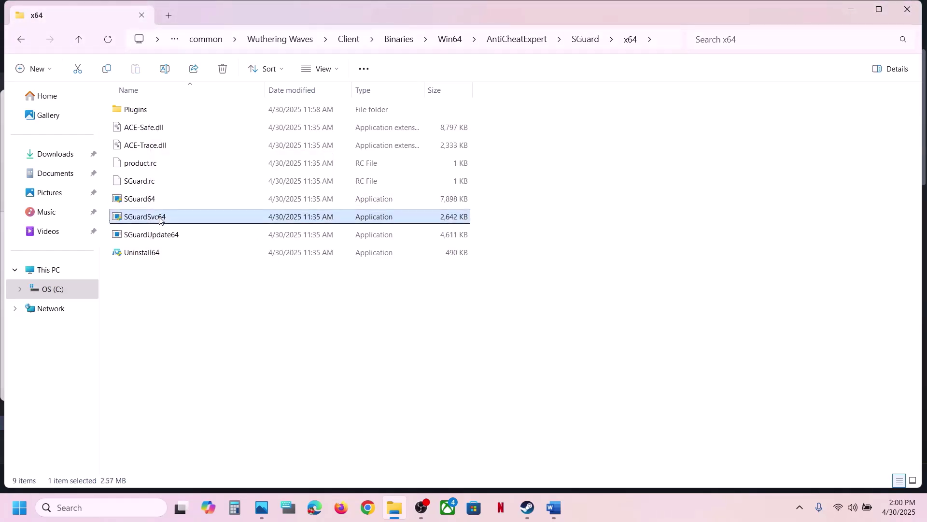
{"action": "left_click", "coordinate": [208, 290]}
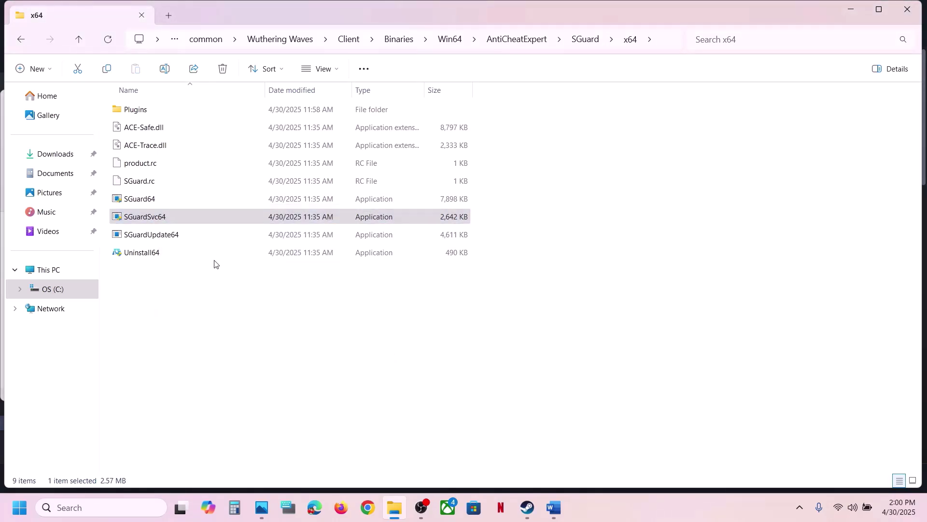
{"action": "left_click", "coordinate": [152, 237]}
{"action": "right_click", "coordinate": [153, 236]}
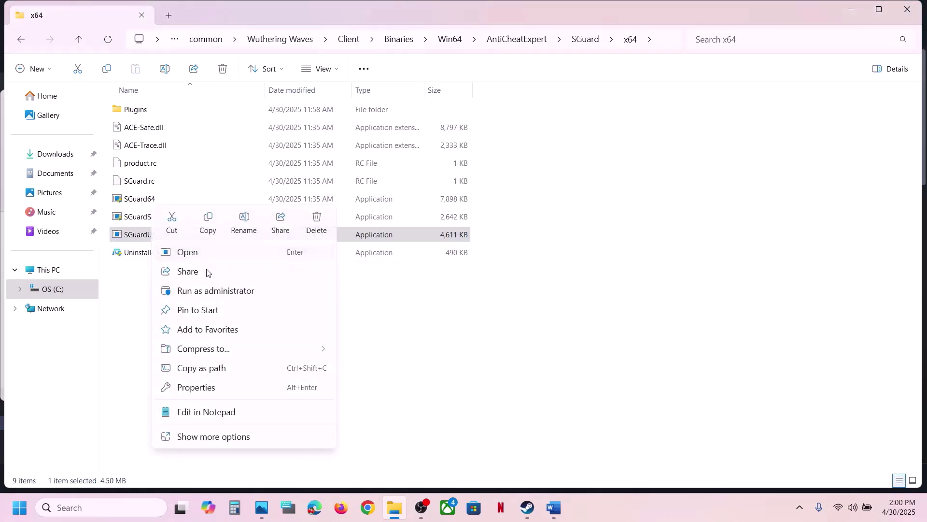
{"action": "left_click", "coordinate": [208, 290]}
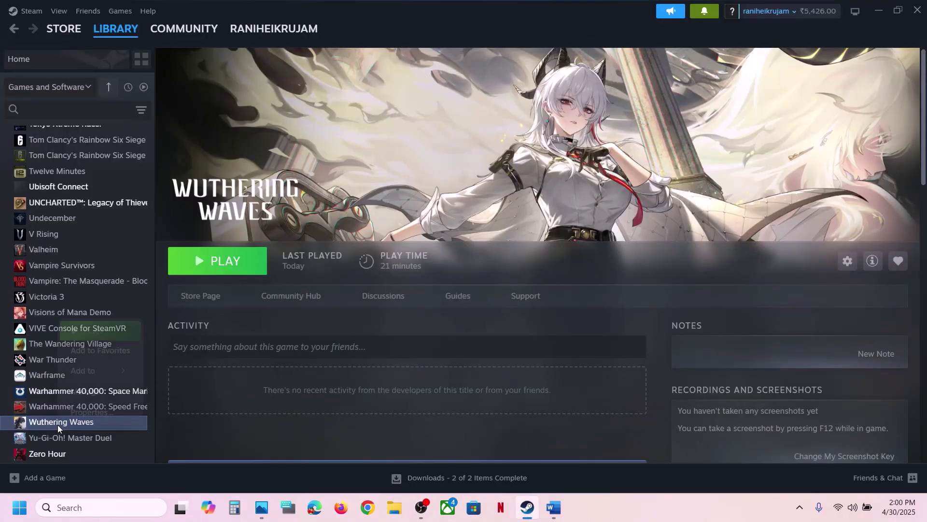
Browse Wuthering Waves' local files from Steam and open Client\Binaries\Win64\AntiCheatExpert\SGuard\x64.
{"action": "right_click", "coordinate": [57, 423]}
{"action": "mouse_move", "coordinate": [109, 392]}
{"action": "left_click", "coordinate": [188, 289]}
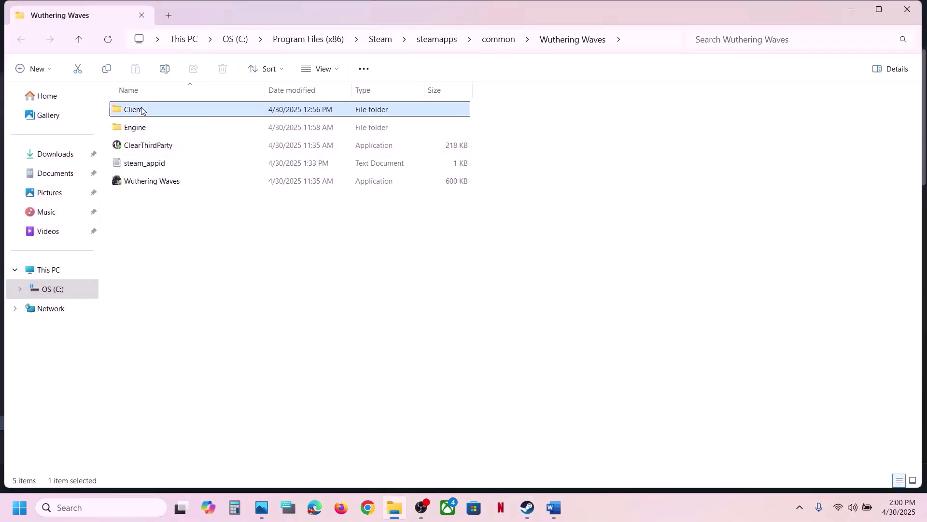
{"action": "double_click", "coordinate": [141, 108]}
{"action": "double_click", "coordinate": [163, 110]}
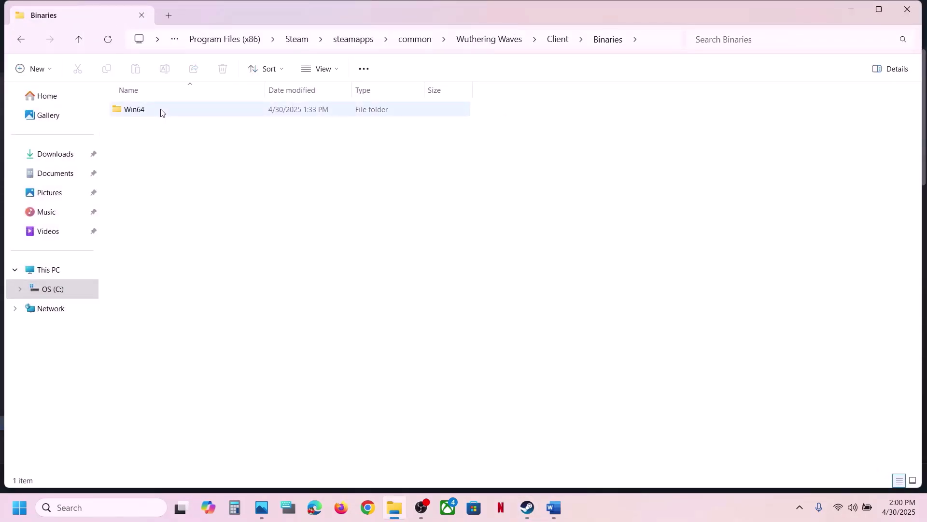
{"action": "double_click", "coordinate": [161, 113]}
{"action": "double_click", "coordinate": [148, 112]}
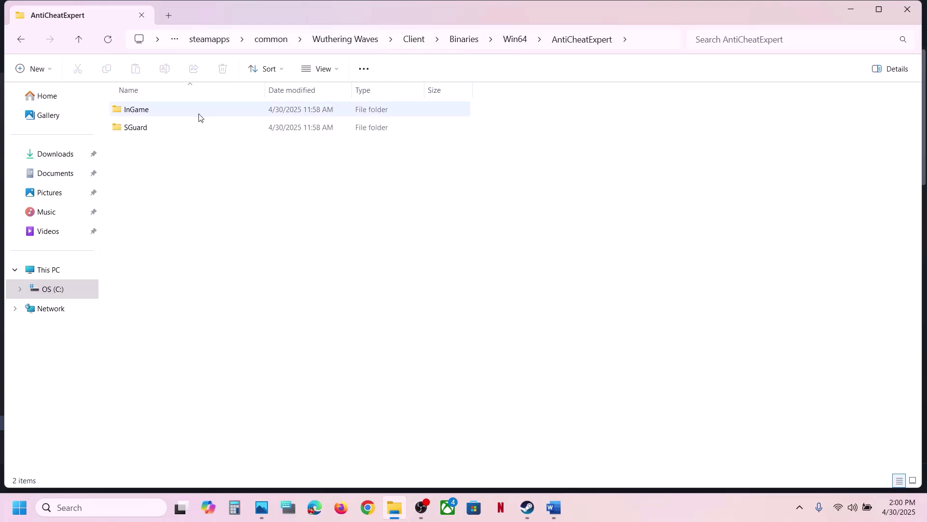
{"action": "double_click", "coordinate": [162, 128]}
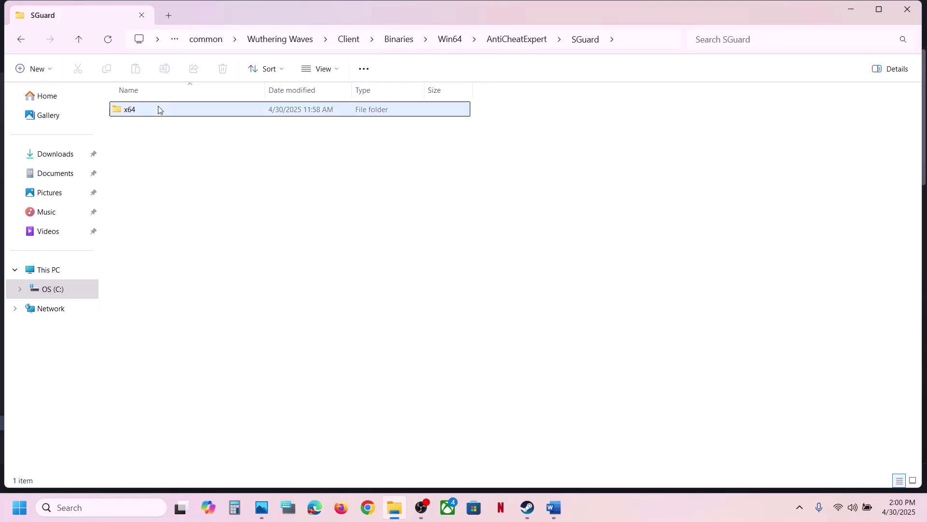
{"action": "double_click", "coordinate": [159, 109]}
Run Uninstall64 as administrator, confirm with Yes, and close the completion notice.
{"action": "left_click", "coordinate": [137, 250]}
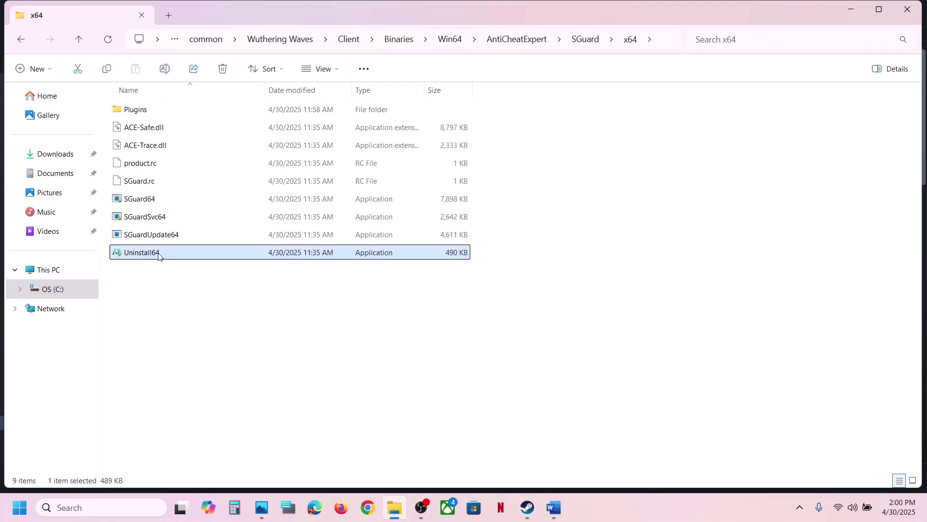
{"action": "right_click", "coordinate": [167, 256]}
{"action": "left_click", "coordinate": [243, 220]}
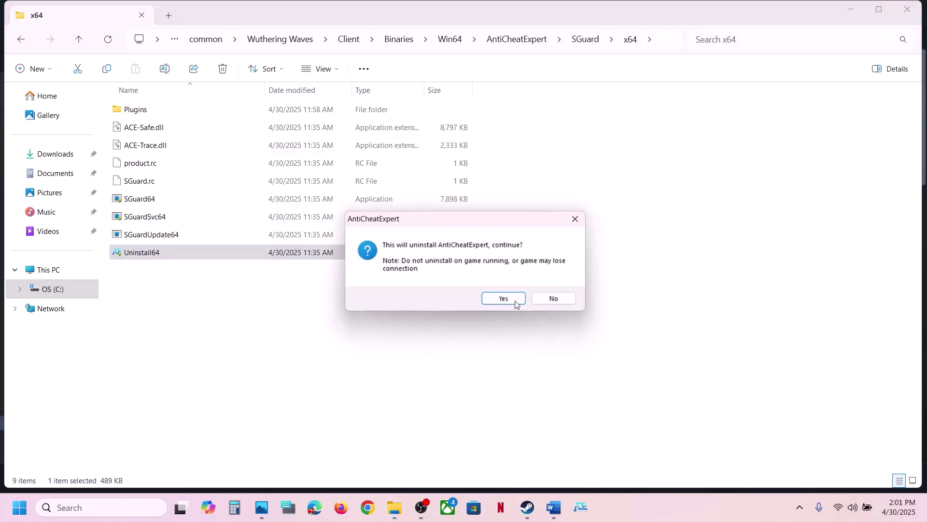
{"action": "left_click", "coordinate": [511, 302]}
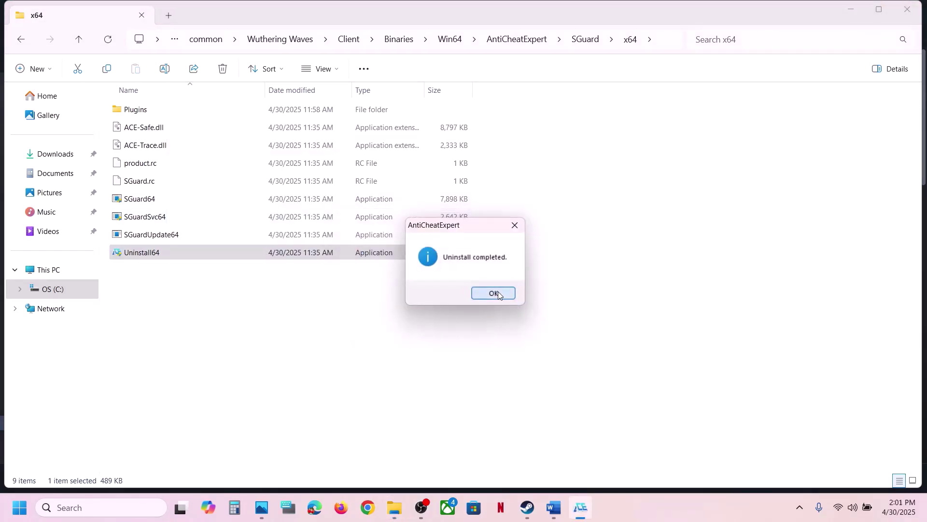
{"action": "left_click", "coordinate": [497, 291]}
{"action": "left_click", "coordinate": [527, 507]}
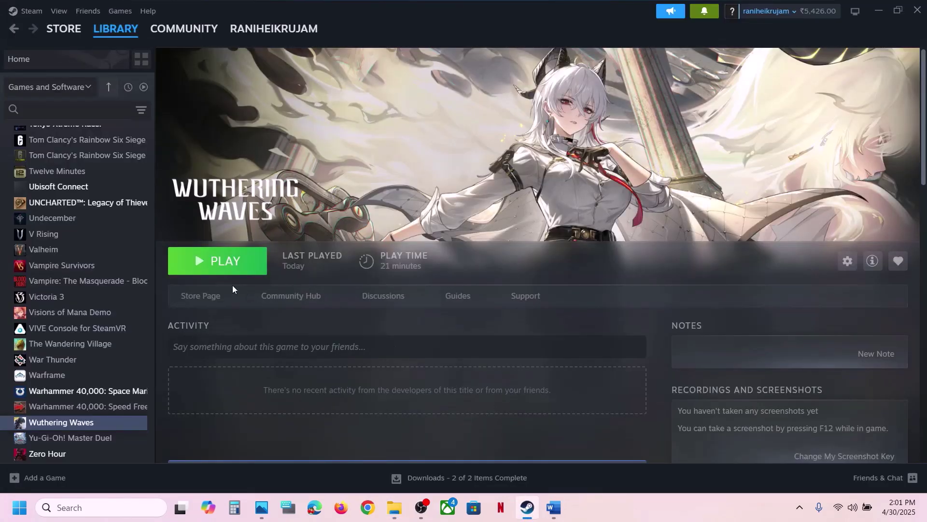
Launch Wuthering Waves with PLAY, then close its launcher window.
{"action": "left_click", "coordinate": [218, 272]}
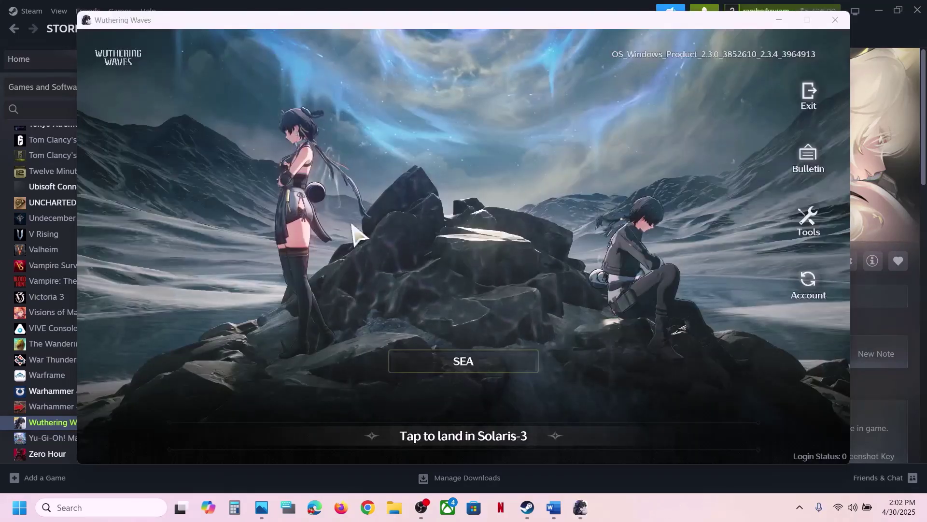
{"action": "left_click", "coordinate": [839, 19]}
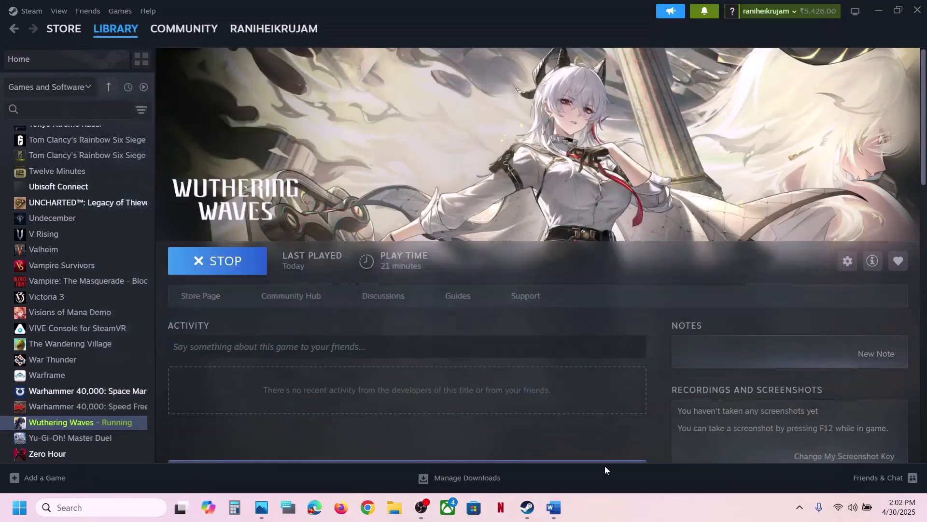
Bring the Word guide forward and highlight Step 2's Steam folder/game exe and Settings/Advanced instructions.
{"action": "left_click", "coordinate": [562, 509]}
{"action": "scroll", "coordinate": [392, 288], "scroll_direction": "down", "scroll_amount": 3}
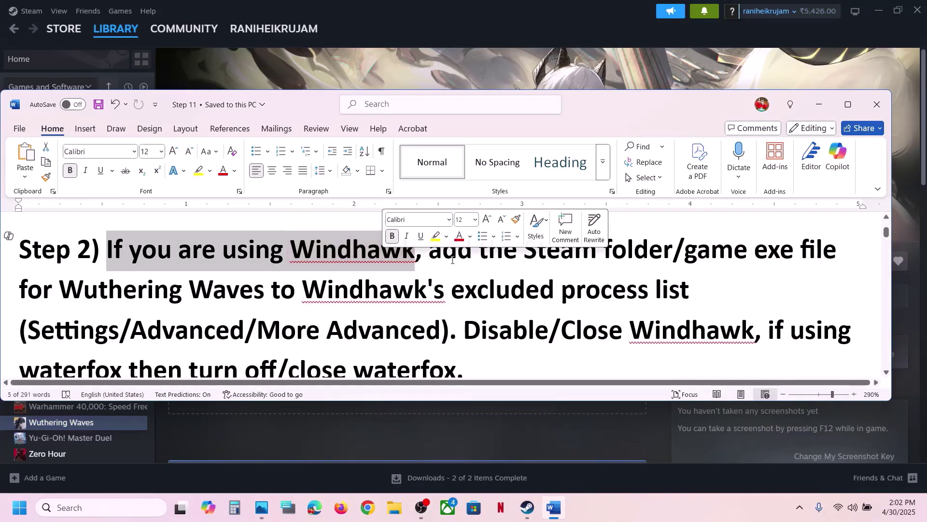
{"action": "left_click", "coordinate": [471, 251]}
{"action": "left_click_drag", "start_coordinate": [442, 253], "coordinate": [696, 290]}
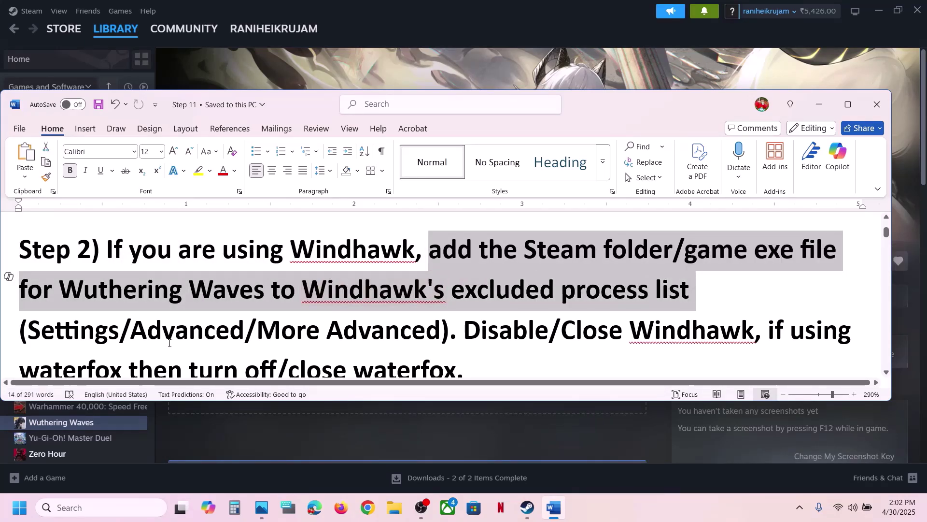
{"action": "left_click_drag", "start_coordinate": [75, 328], "coordinate": [439, 332]}
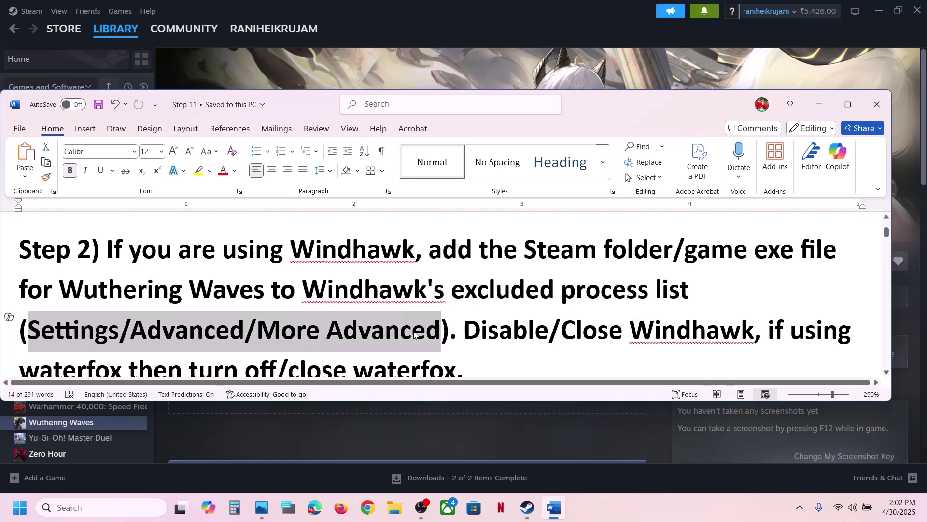
{"action": "left_click", "coordinate": [412, 333]}
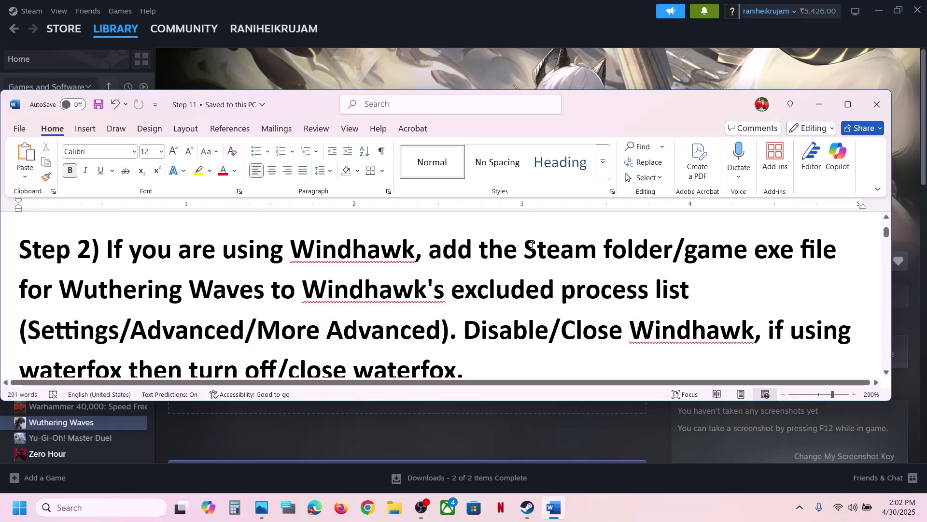
{"action": "left_click_drag", "start_coordinate": [526, 250], "coordinate": [679, 266]}
{"action": "right_click", "coordinate": [378, 296]}
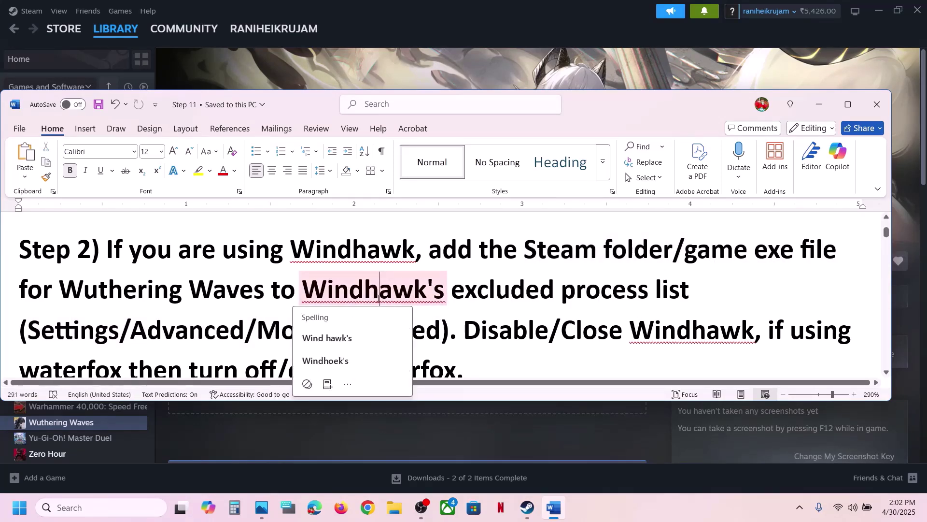
{"action": "left_click", "coordinate": [413, 293]}
{"action": "right_click", "coordinate": [413, 292]}
{"action": "scroll", "coordinate": [535, 245], "scroll_direction": "down", "scroll_amount": 2}
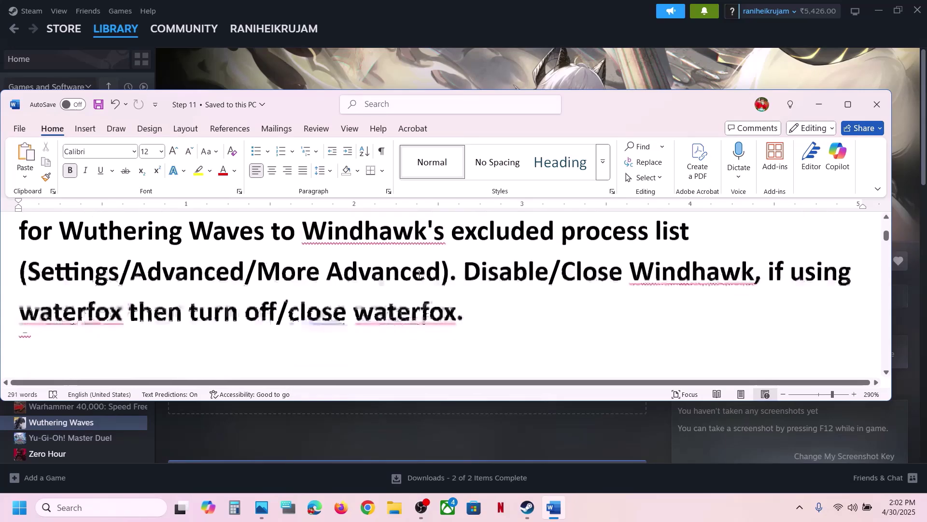
Highlight the Disable/Close Windhawk line and the Step 3 wallpaper engine heading.
{"action": "left_click_drag", "start_coordinate": [464, 246], "coordinate": [693, 263]}
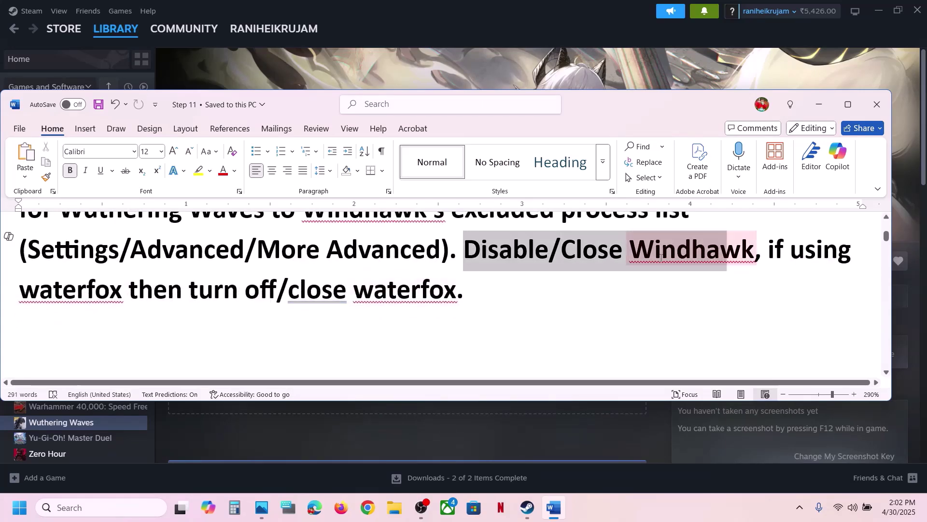
{"action": "right_click", "coordinate": [693, 263]}
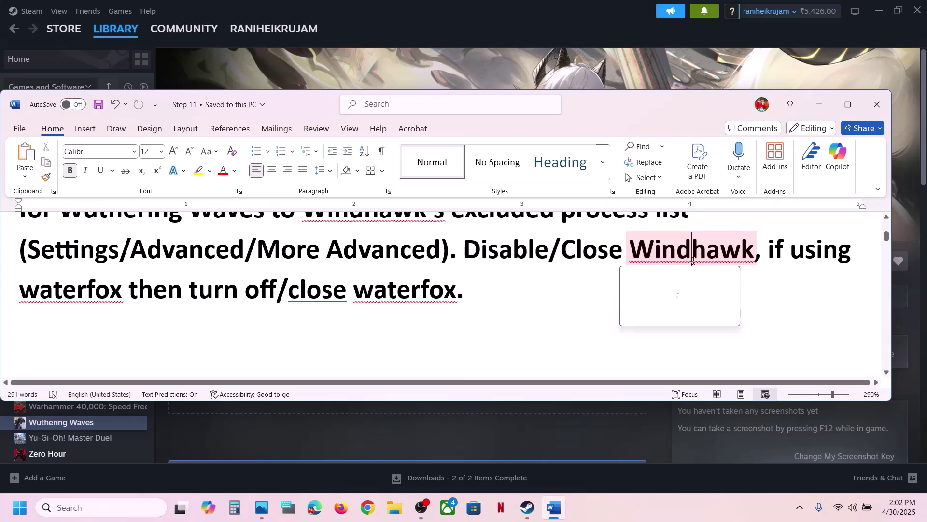
{"action": "left_click", "coordinate": [590, 249]}
{"action": "left_click_drag", "start_coordinate": [464, 245], "coordinate": [453, 292]}
{"action": "left_click", "coordinate": [770, 292]}
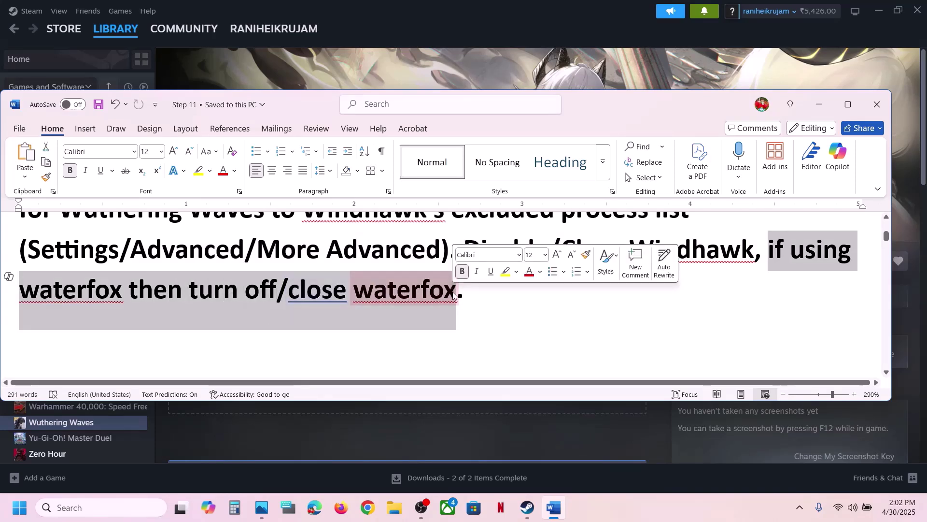
{"action": "left_click", "coordinate": [453, 291]}
{"action": "scroll", "coordinate": [453, 292], "scroll_direction": "down", "scroll_amount": 5}
{"action": "scroll", "coordinate": [452, 291], "scroll_direction": "up", "scroll_amount": 1}
{"action": "left_click_drag", "start_coordinate": [139, 271], "coordinate": [416, 255]}
{"action": "left_click", "coordinate": [552, 290]}
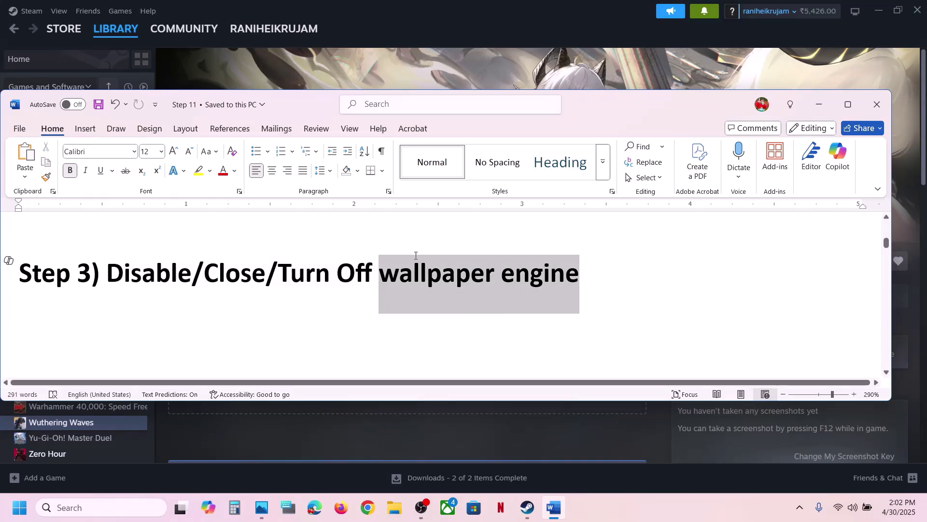
Highlight Step 4's Close PowerToys, search Windows for 'power', then scroll to Step 5.
{"action": "left_click", "coordinate": [323, 269]}
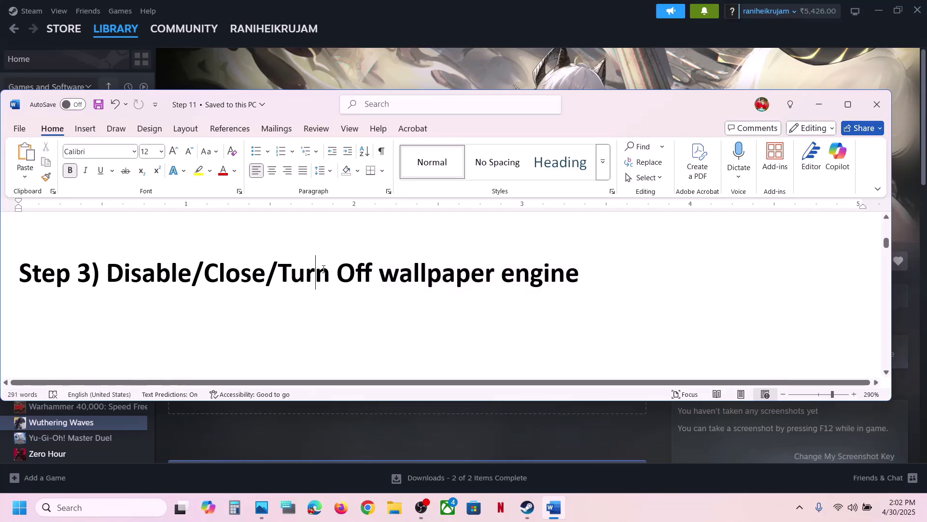
{"action": "scroll", "coordinate": [323, 269], "scroll_direction": "down", "scroll_amount": 3}
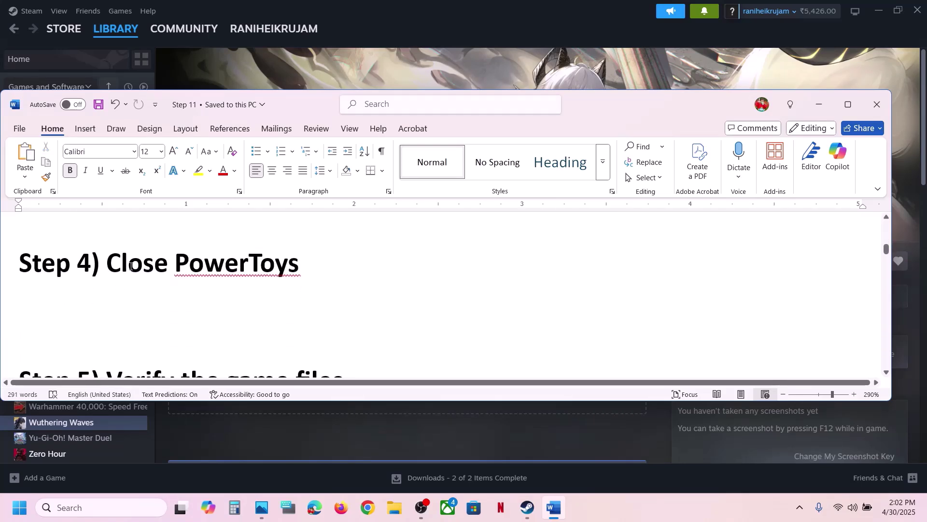
{"action": "left_click_drag", "start_coordinate": [116, 266], "coordinate": [300, 267]}
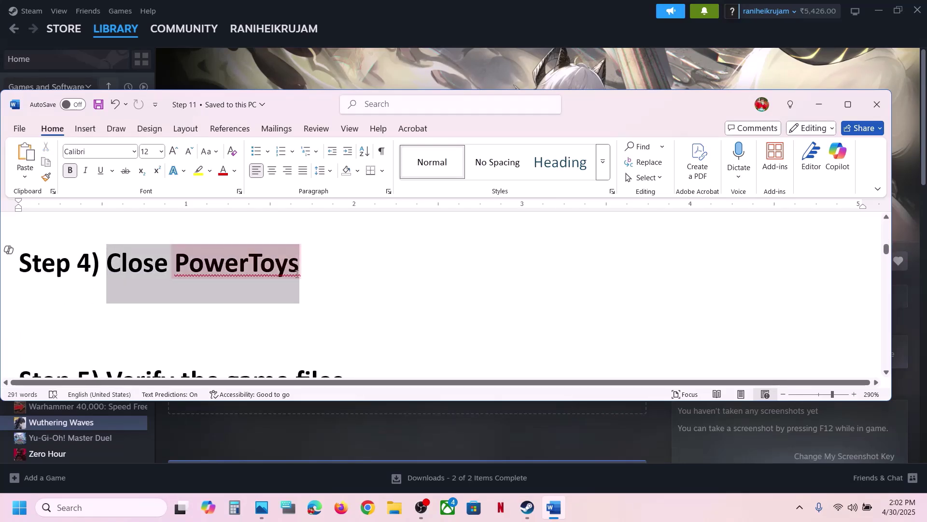
{"action": "left_click", "coordinate": [135, 509]}
{"action": "type", "text": "power"}
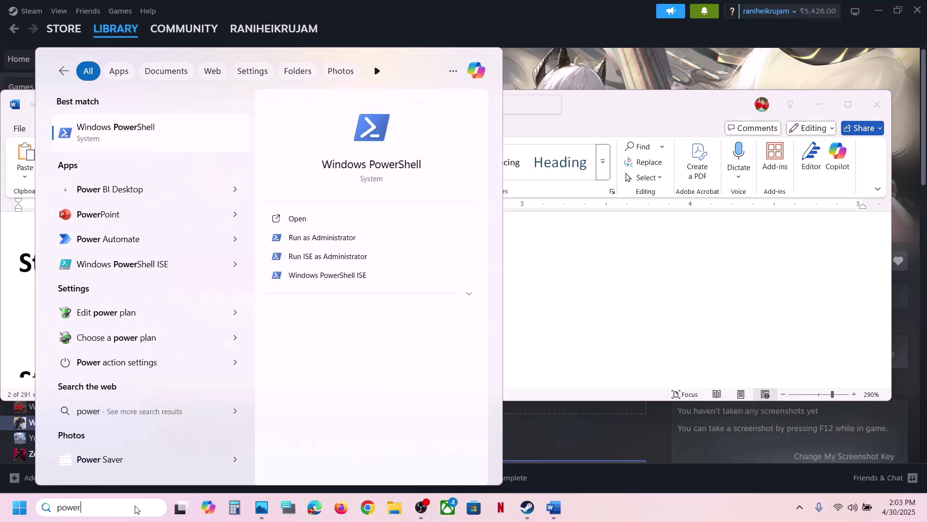
{"action": "key", "text": "Escape"}
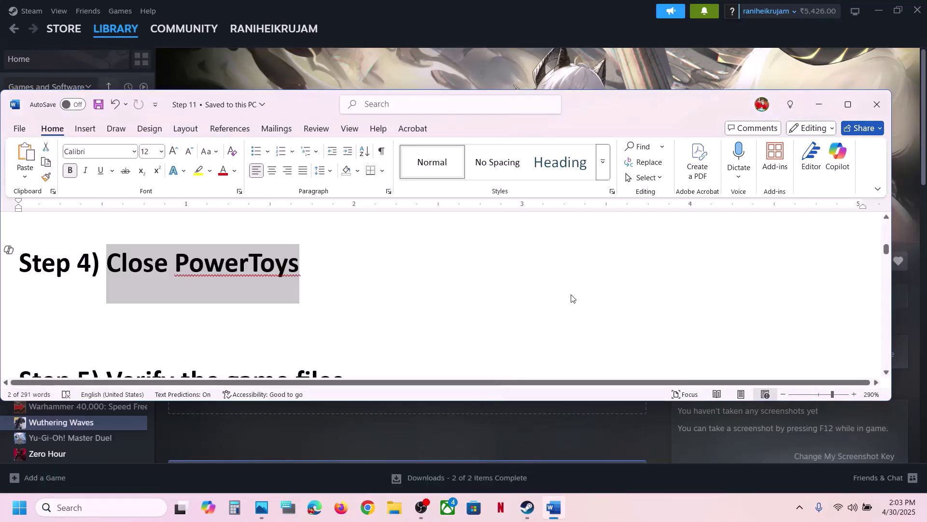
{"action": "left_click_drag", "start_coordinate": [174, 266], "coordinate": [331, 269]}
{"action": "scroll", "coordinate": [174, 319], "scroll_direction": "down", "scroll_amount": 2}
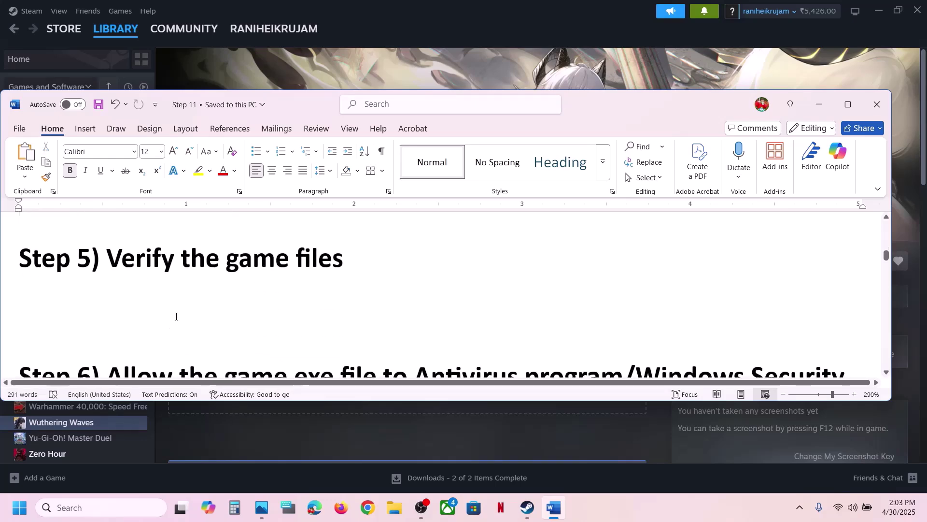
Open Wuthering Waves' Properties in Steam, view Installed Files, and close the window.
{"action": "left_click", "coordinate": [436, 43]}
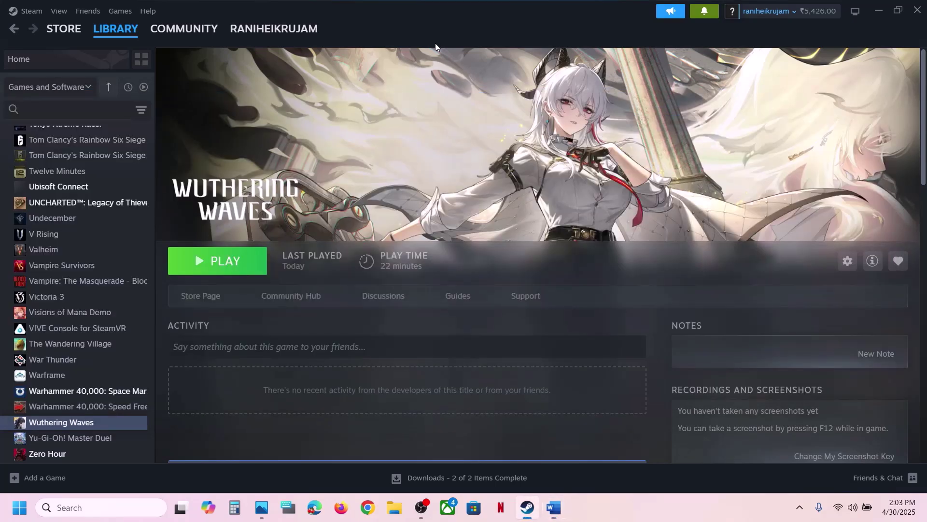
{"action": "right_click", "coordinate": [42, 421]}
{"action": "left_click", "coordinate": [91, 409]}
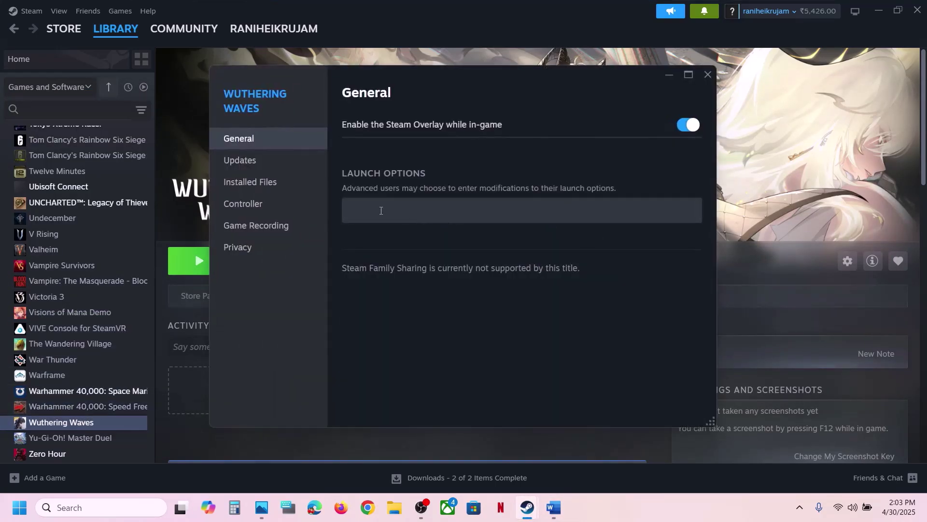
{"action": "left_click", "coordinate": [256, 186]}
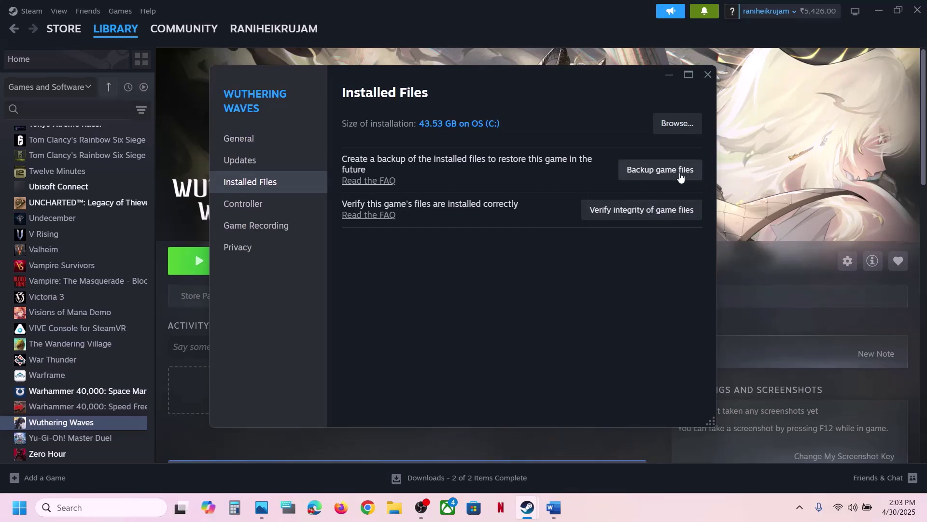
{"action": "left_click", "coordinate": [707, 76]}
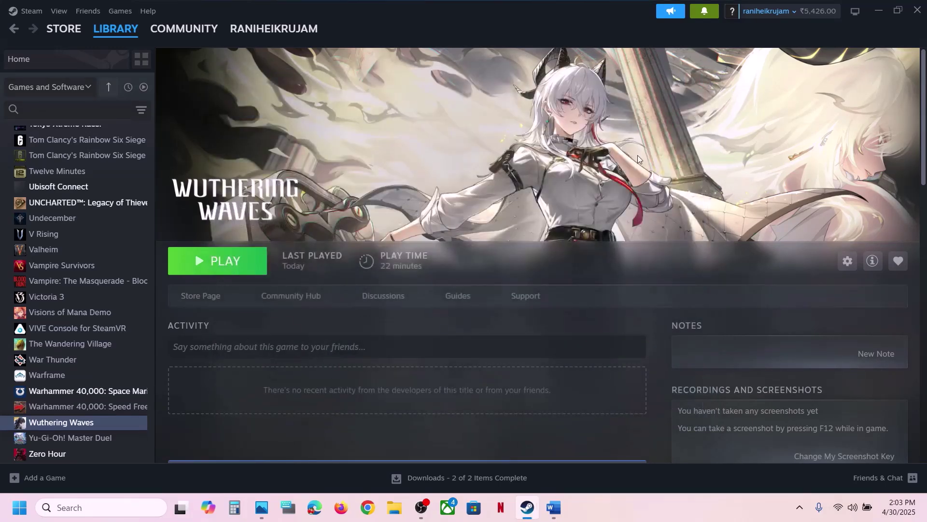
{"action": "left_click", "coordinate": [635, 514]}
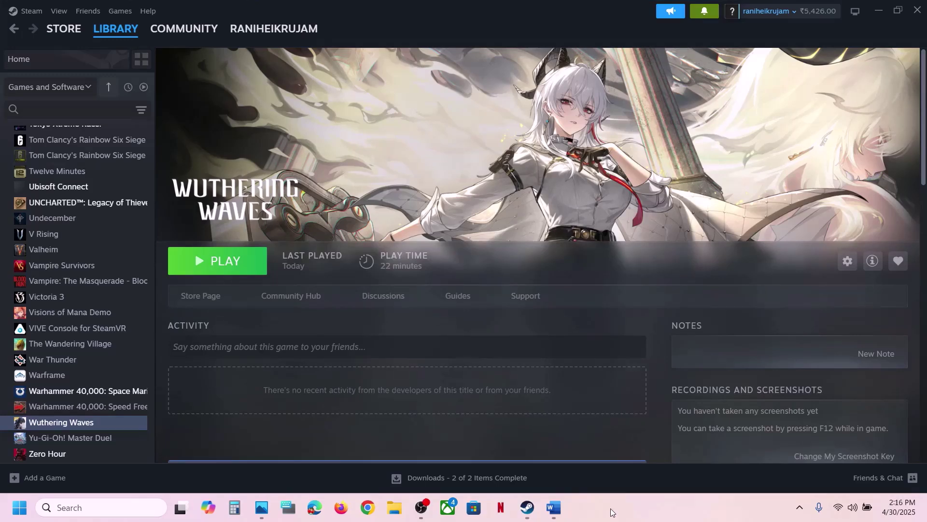
Highlight the Step 6 Windows Security heading in the Word guide, then open Windows Settings.
{"action": "left_click", "coordinate": [554, 508]}
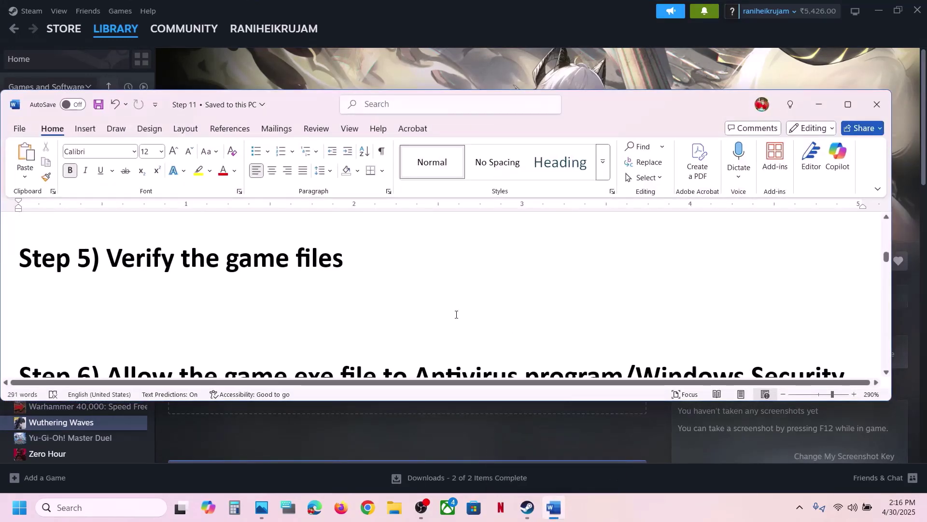
{"action": "scroll", "coordinate": [456, 314], "scroll_direction": "down", "scroll_amount": 2}
{"action": "left_click_drag", "start_coordinate": [110, 244], "coordinate": [581, 255]}
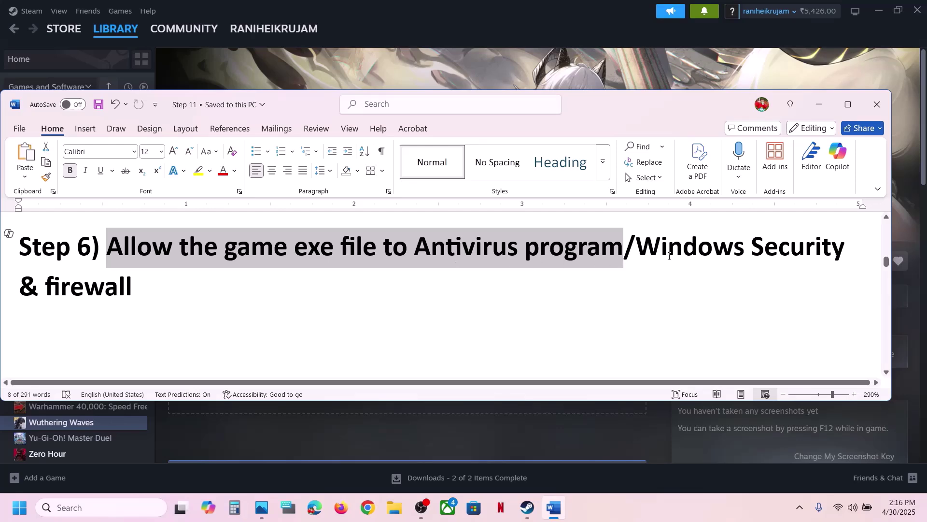
{"action": "double_click", "coordinate": [638, 248]}
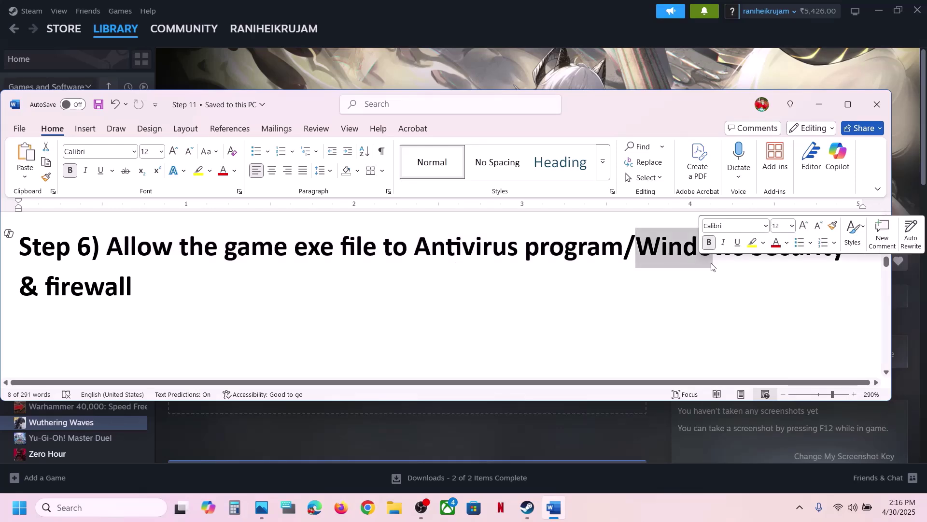
{"action": "left_click", "coordinate": [563, 83]}
{"action": "key", "text": "super+i"}
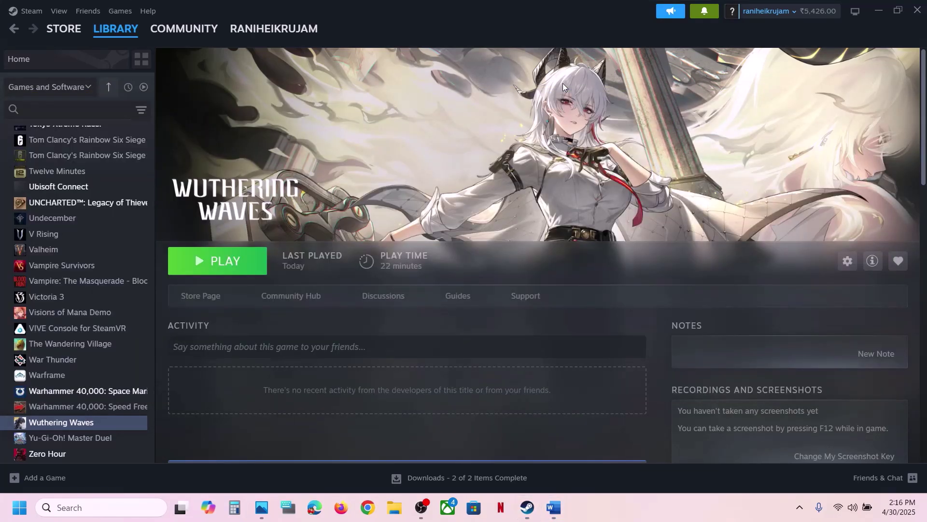
Go through Privacy & security and Virus & threat protection to ransomware protection's allowed-apps page.
{"action": "left_click", "coordinate": [65, 372]}
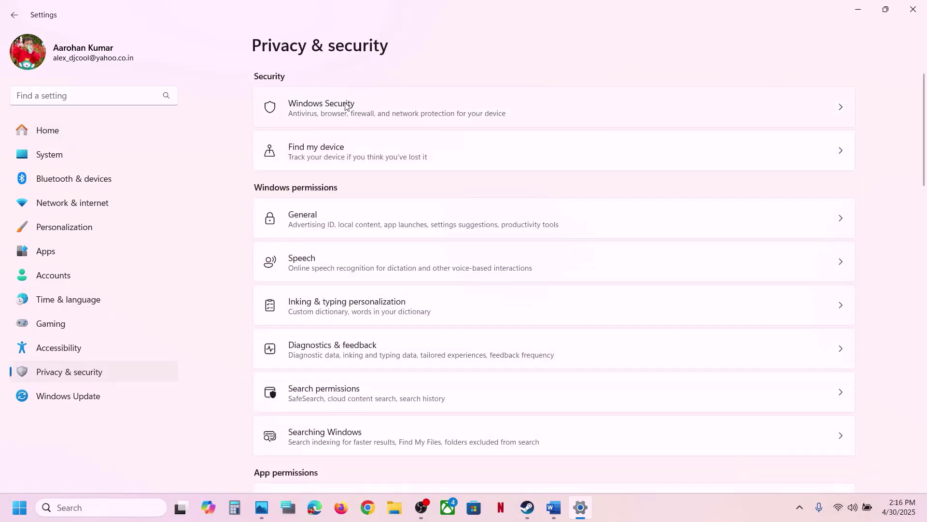
{"action": "left_click", "coordinate": [420, 119]}
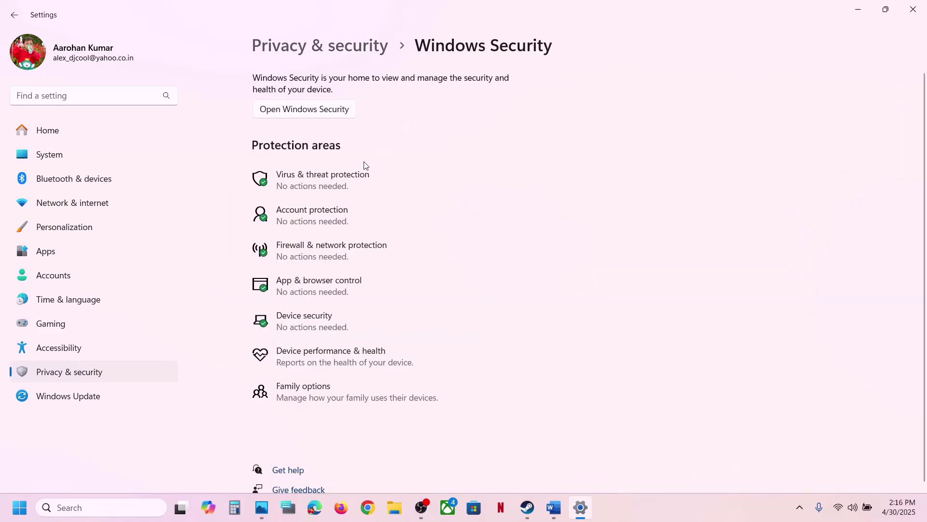
{"action": "left_click", "coordinate": [347, 175]}
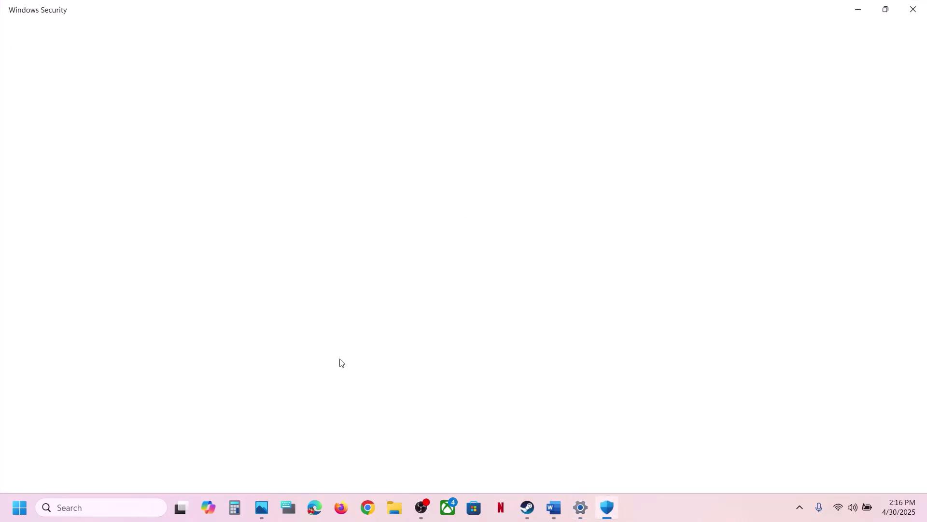
{"action": "scroll", "coordinate": [341, 363], "scroll_direction": "down", "scroll_amount": 3}
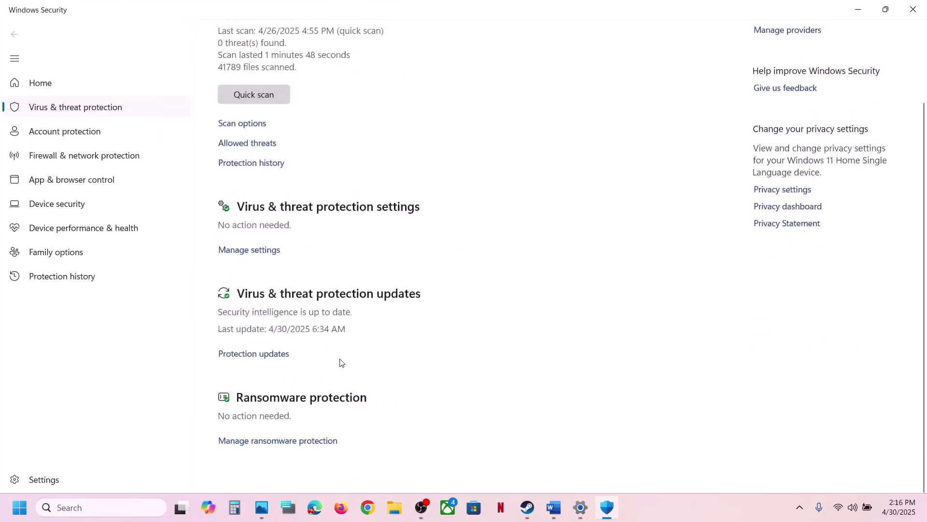
{"action": "left_click", "coordinate": [304, 454]}
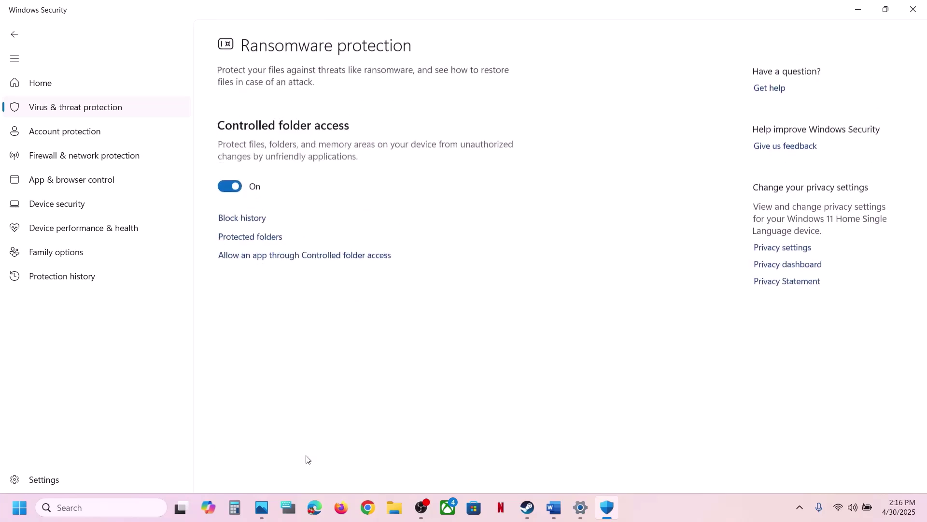
{"action": "left_click", "coordinate": [324, 257]}
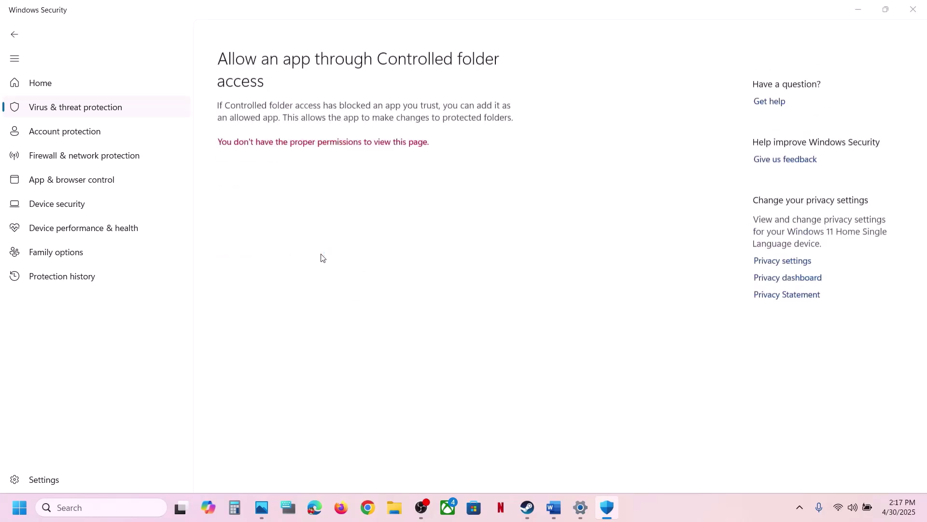
Add the Wuthering Waves launcher from the Steam common folder as an allowed app.
{"action": "scroll", "coordinate": [269, 128], "scroll_direction": "down", "scroll_amount": 2}
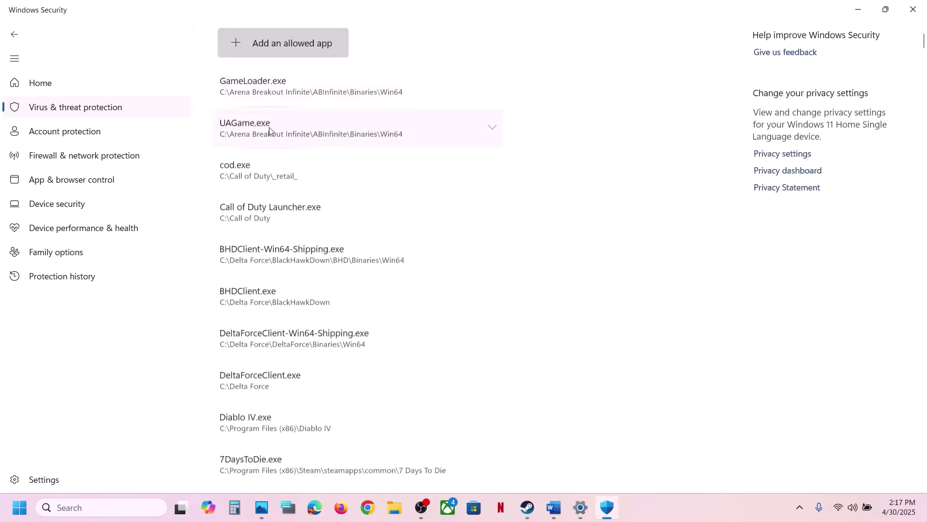
{"action": "left_click", "coordinate": [278, 47]}
{"action": "left_click", "coordinate": [287, 90]}
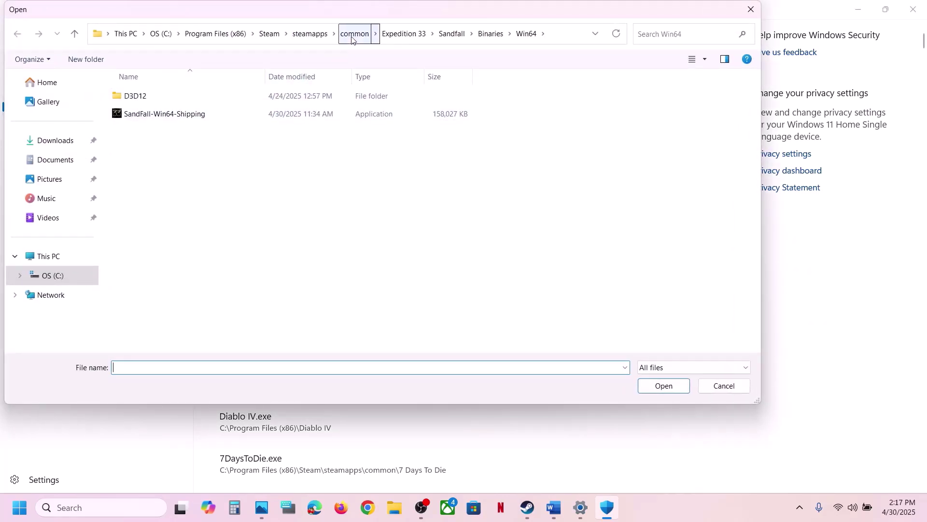
{"action": "left_click", "coordinate": [352, 40]}
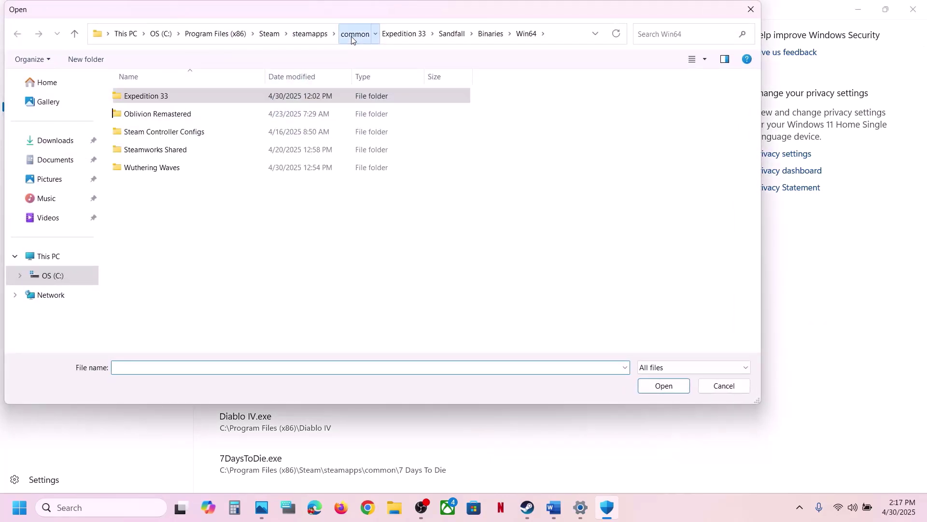
{"action": "double_click", "coordinate": [147, 169]}
{"action": "left_click", "coordinate": [499, 33]}
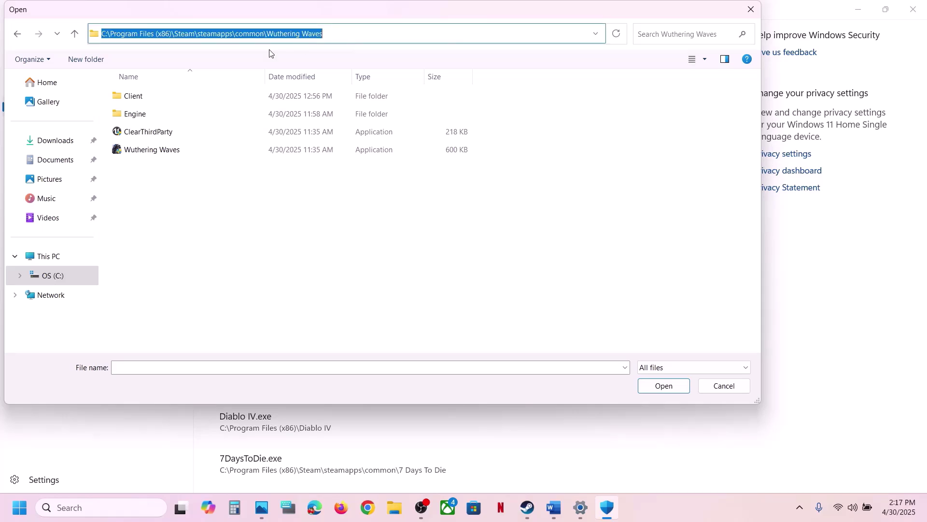
{"action": "left_click", "coordinate": [156, 151]}
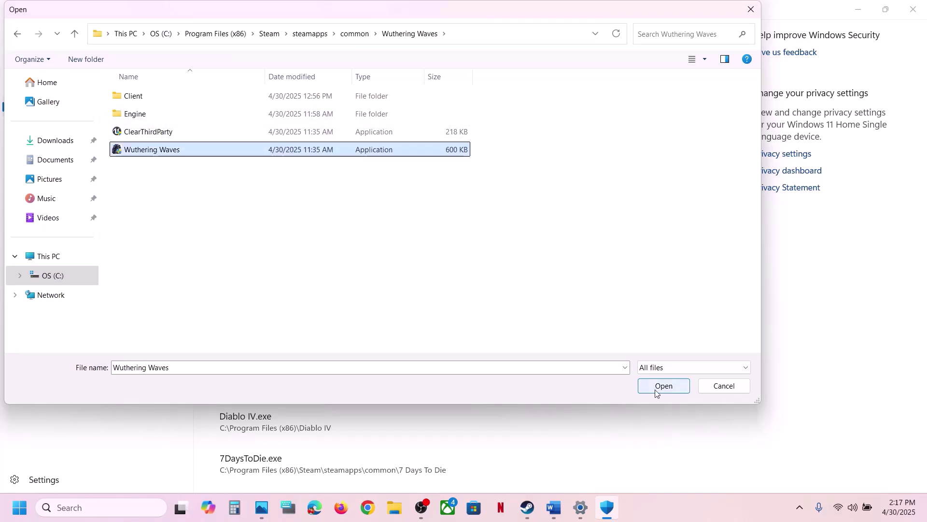
{"action": "left_click", "coordinate": [663, 386]}
Add Client\Binaries\Win64\Client-Win64-Shipping.exe as another allowed app.
{"action": "left_click", "coordinate": [278, 52]}
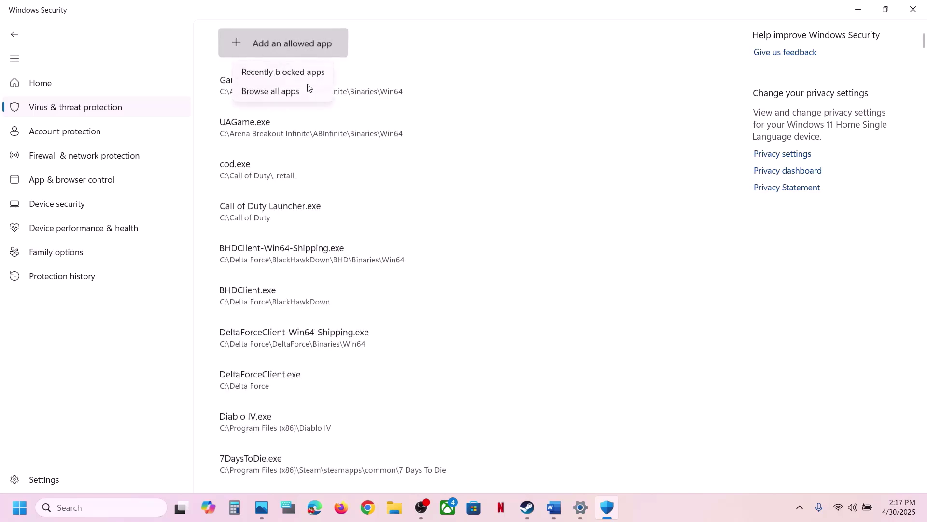
{"action": "left_click", "coordinate": [290, 92]}
{"action": "double_click", "coordinate": [135, 96]}
{"action": "double_click", "coordinate": [135, 96]}
{"action": "left_click", "coordinate": [134, 96]}
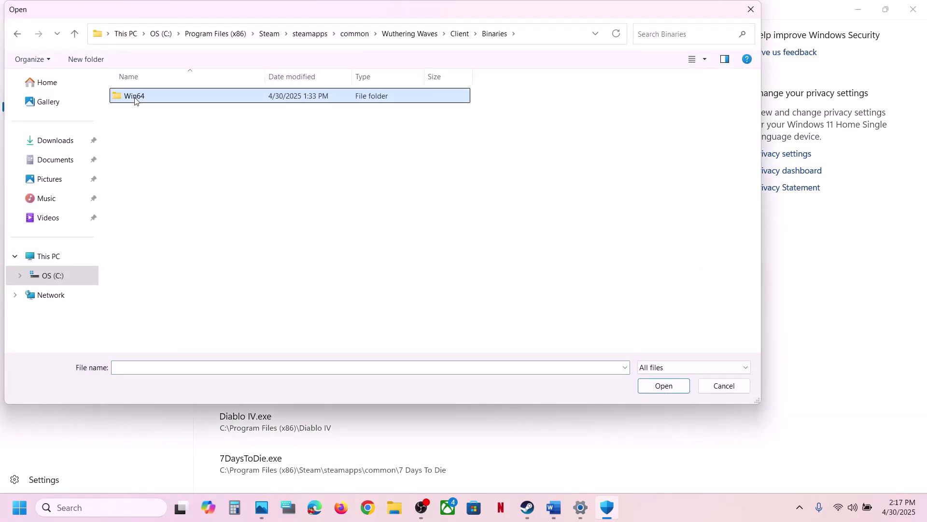
{"action": "double_click", "coordinate": [135, 96]}
{"action": "left_click", "coordinate": [152, 257]}
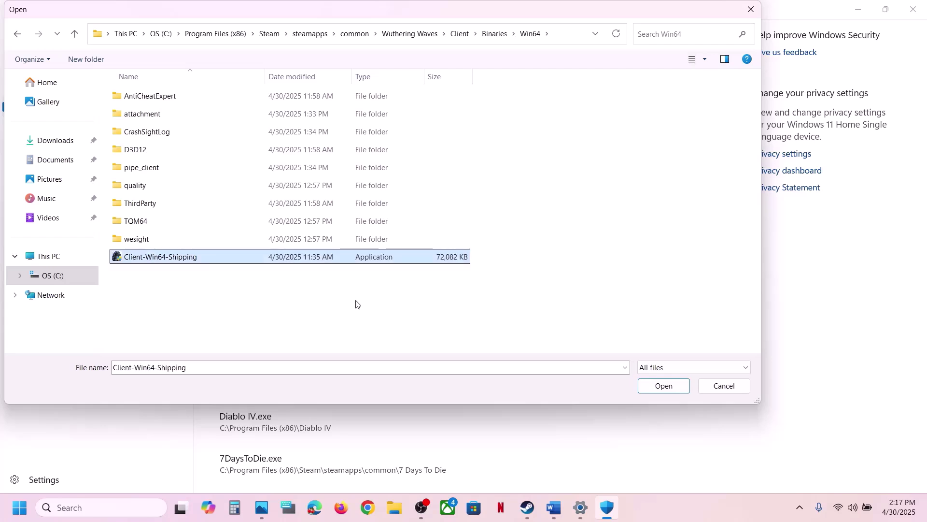
{"action": "left_click", "coordinate": [654, 387]}
Search 'control' and go via System and Security to the firewall's allowed apps list.
{"action": "left_click", "coordinate": [129, 507]}
{"action": "type", "text": "c"}
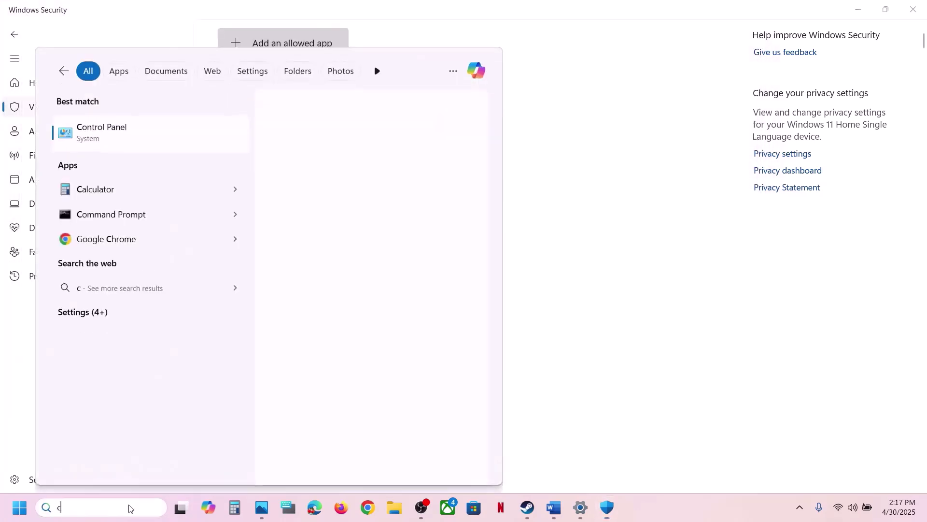
{"action": "type", "text": "ontrol4"}
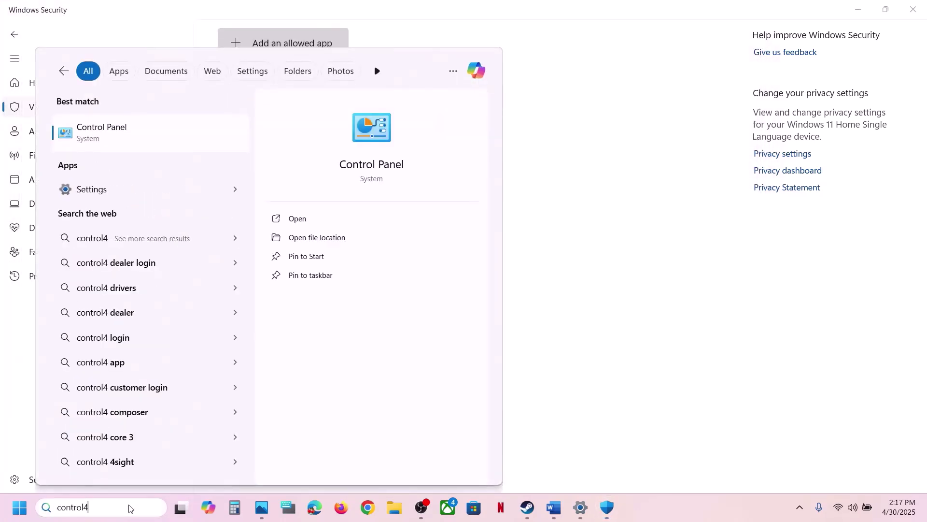
{"action": "key", "text": "Return"}
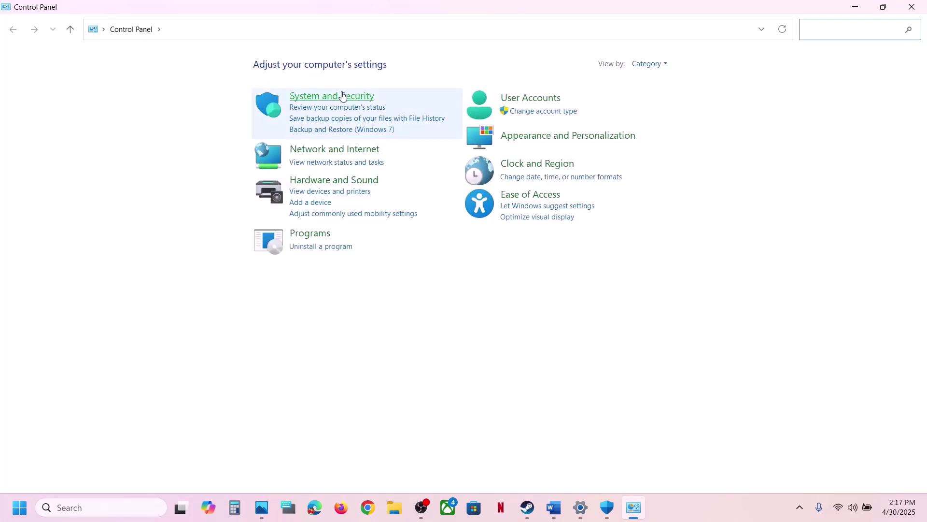
{"action": "left_click", "coordinate": [342, 95]}
{"action": "left_click", "coordinate": [225, 106]}
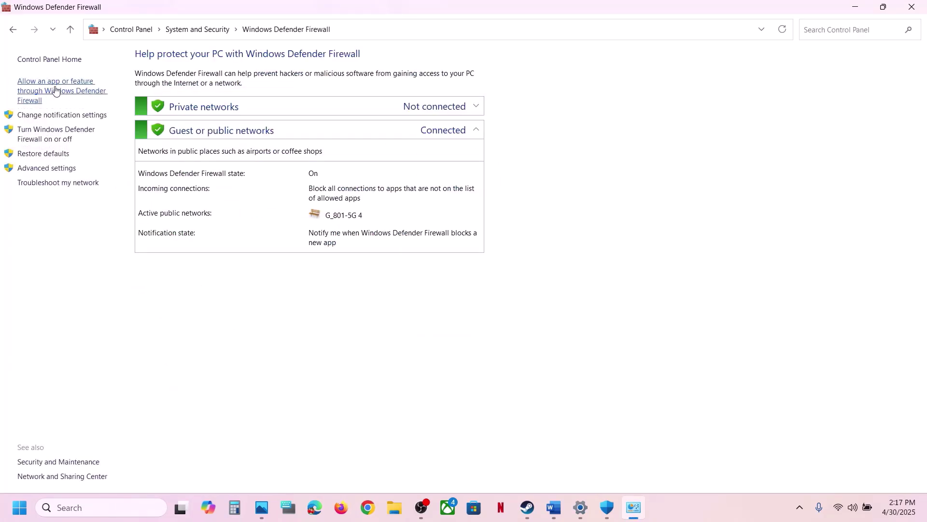
{"action": "left_click", "coordinate": [66, 93]}
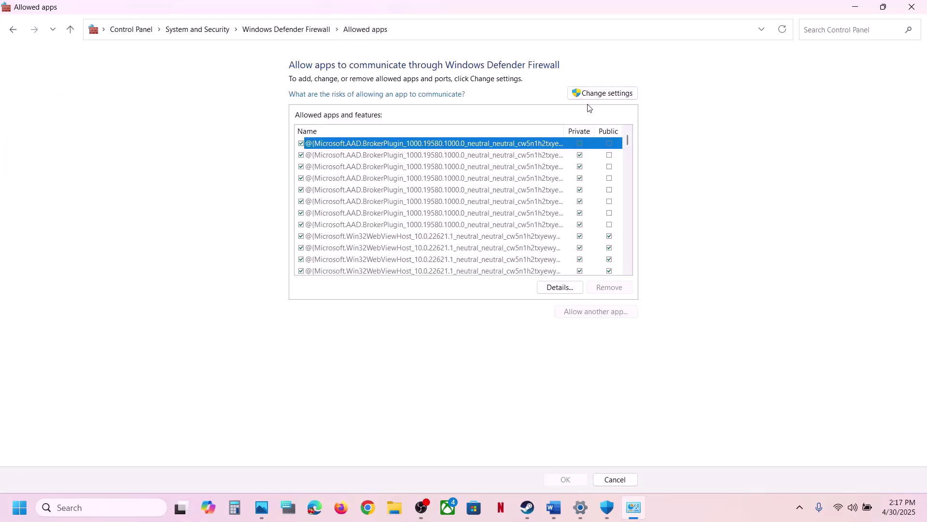
Try adding the Wuthering Waves launcher to the firewall exceptions, dismissing the already-listed notice.
{"action": "left_click", "coordinate": [615, 94]}
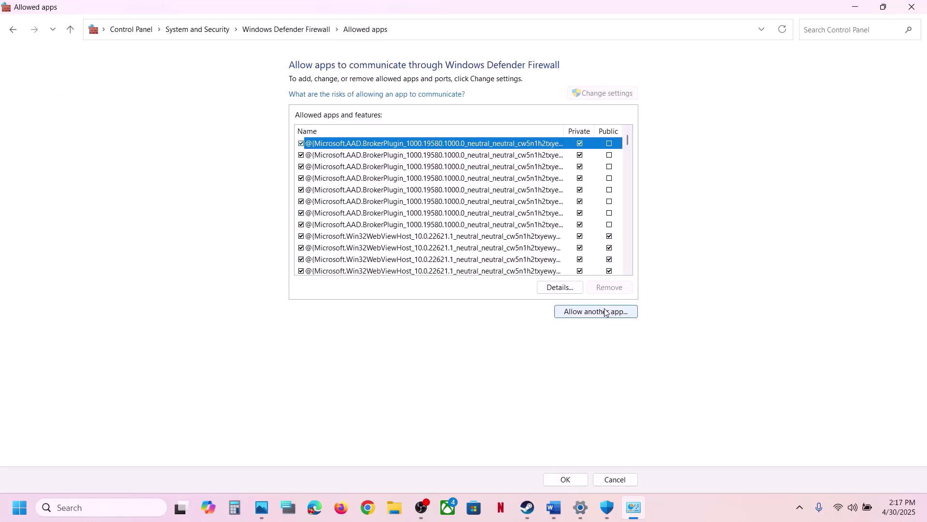
{"action": "left_click", "coordinate": [605, 312]}
{"action": "left_click", "coordinate": [543, 309]}
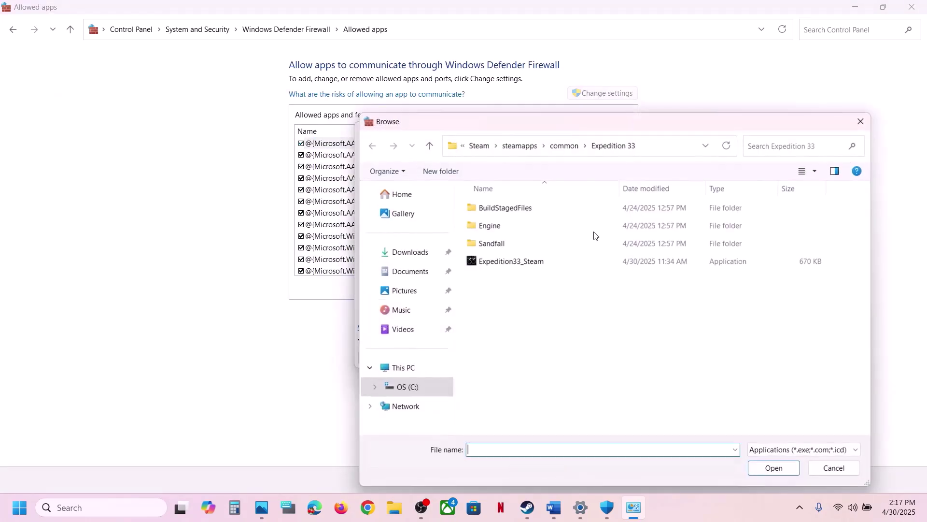
{"action": "left_click", "coordinate": [564, 146]}
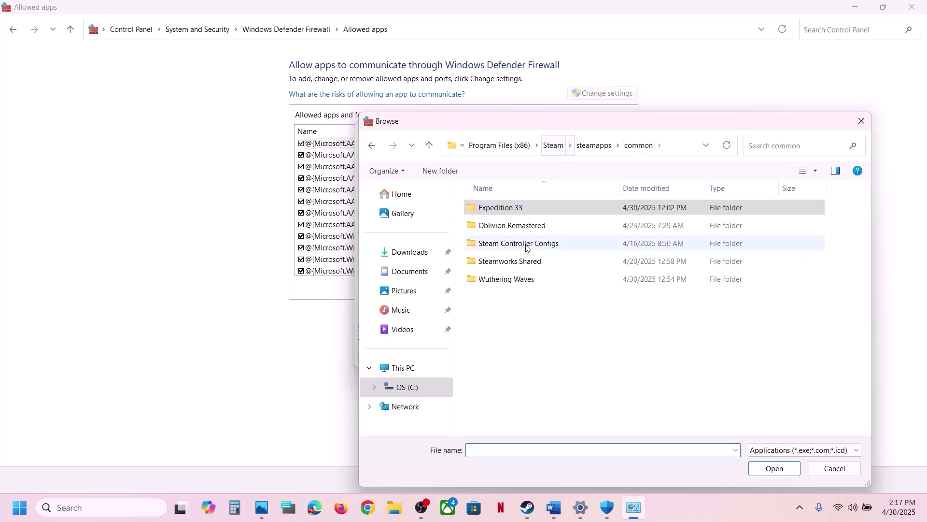
{"action": "double_click", "coordinate": [503, 280]}
{"action": "left_click", "coordinate": [507, 261]}
{"action": "left_click", "coordinate": [766, 466]}
{"action": "left_click", "coordinate": [514, 356]}
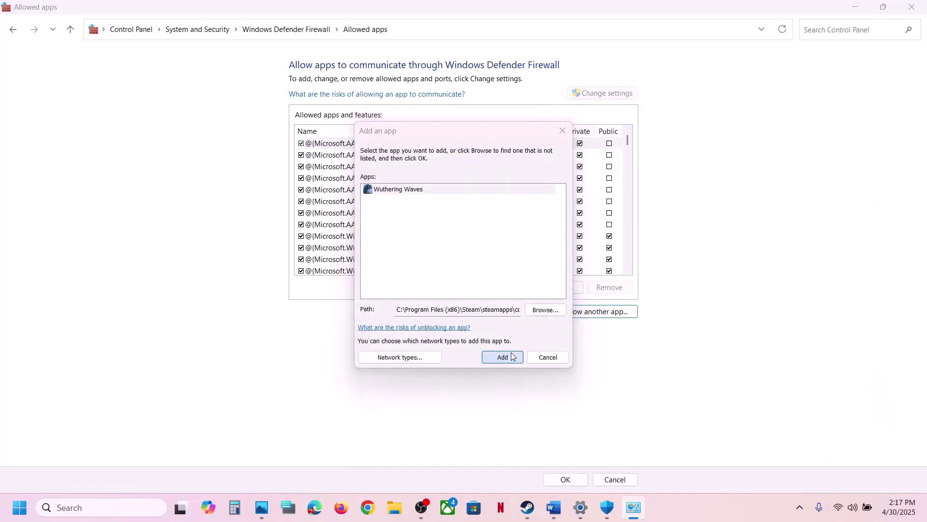
{"action": "left_click", "coordinate": [535, 298]}
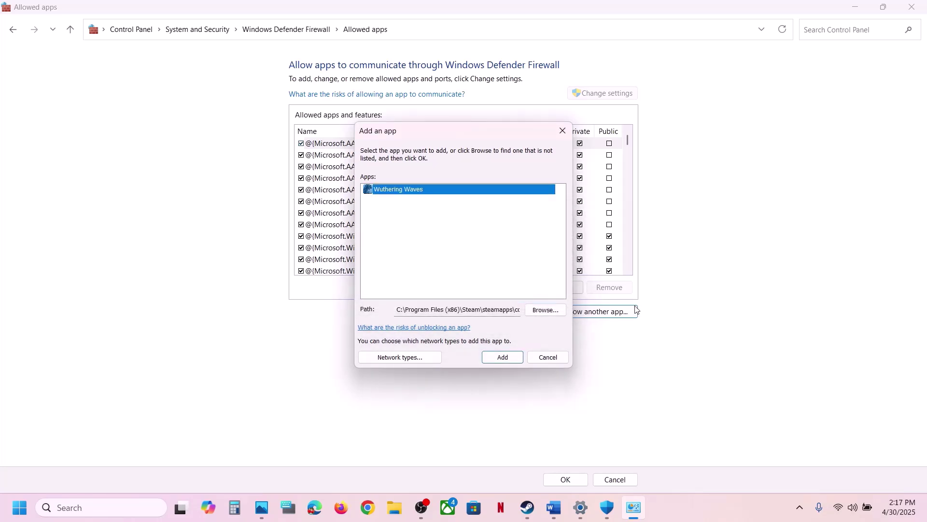
Add Client\Binaries\Win64\Client-Win64-Shipping to the firewall allowed apps, then close the windows.
{"action": "left_click", "coordinate": [551, 310]}
{"action": "left_click", "coordinate": [498, 208]}
{"action": "double_click", "coordinate": [499, 208]}
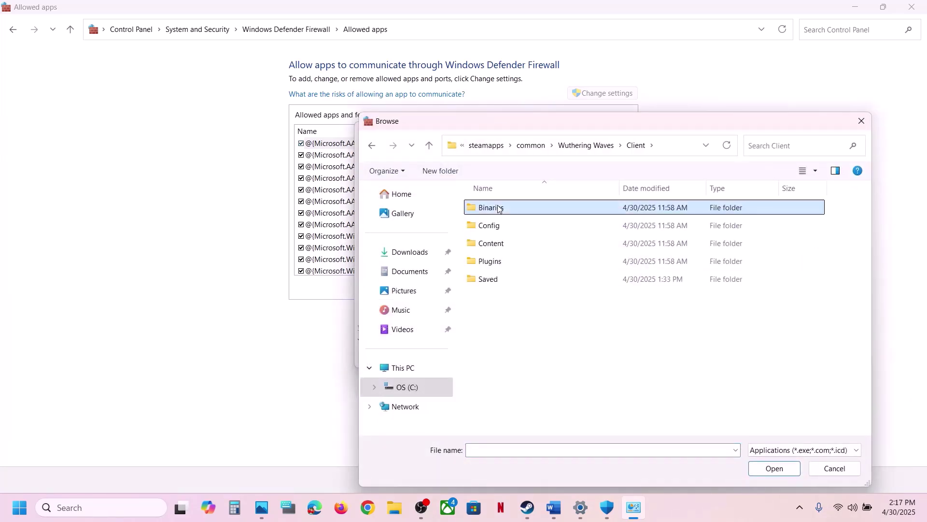
{"action": "double_click", "coordinate": [490, 209]}
{"action": "double_click", "coordinate": [495, 210]}
{"action": "left_click", "coordinate": [526, 368]}
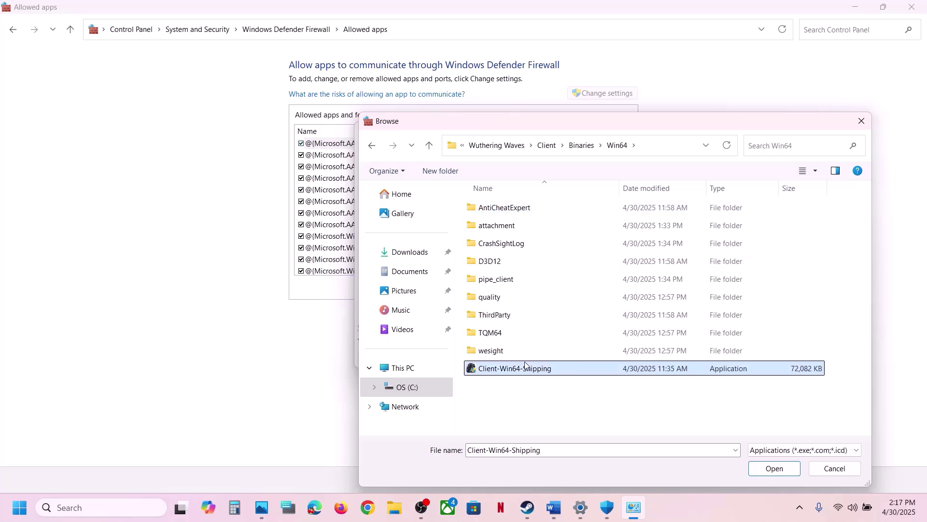
{"action": "left_click", "coordinate": [757, 472]}
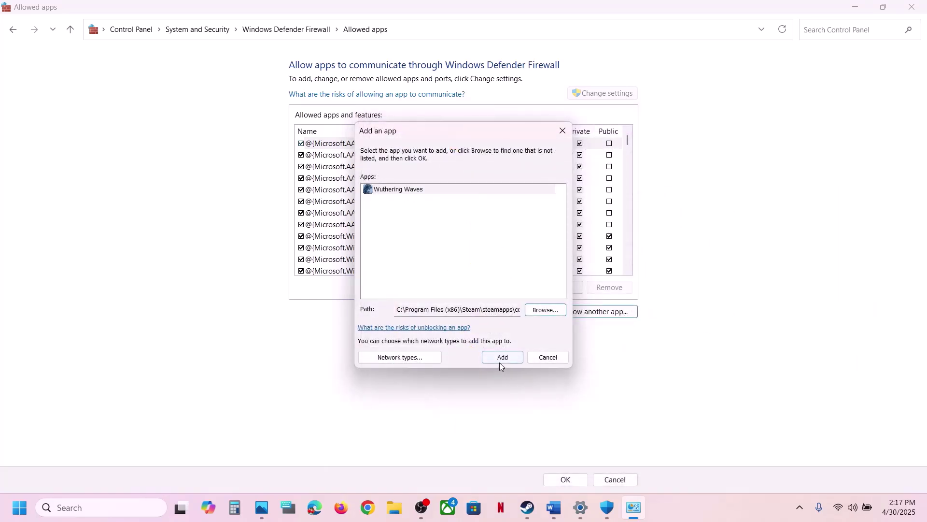
{"action": "left_click", "coordinate": [500, 362]}
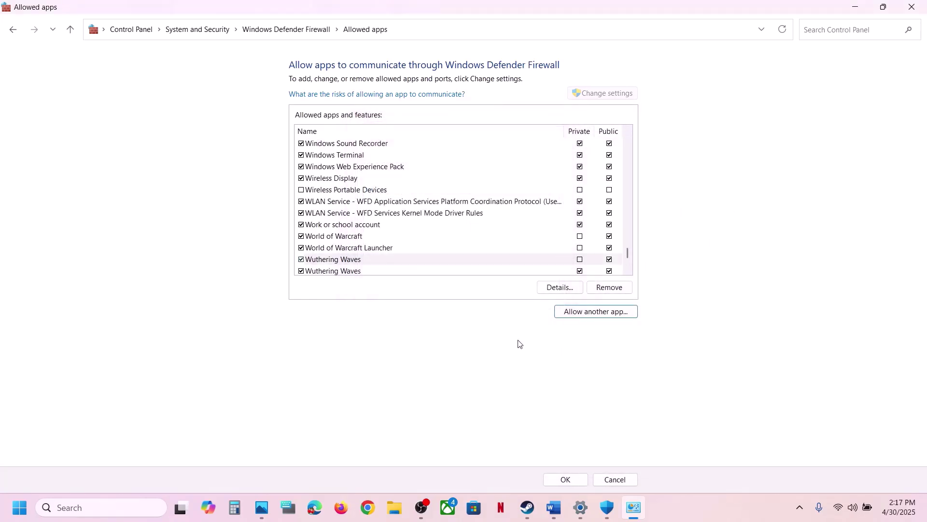
{"action": "left_click", "coordinate": [346, 262]}
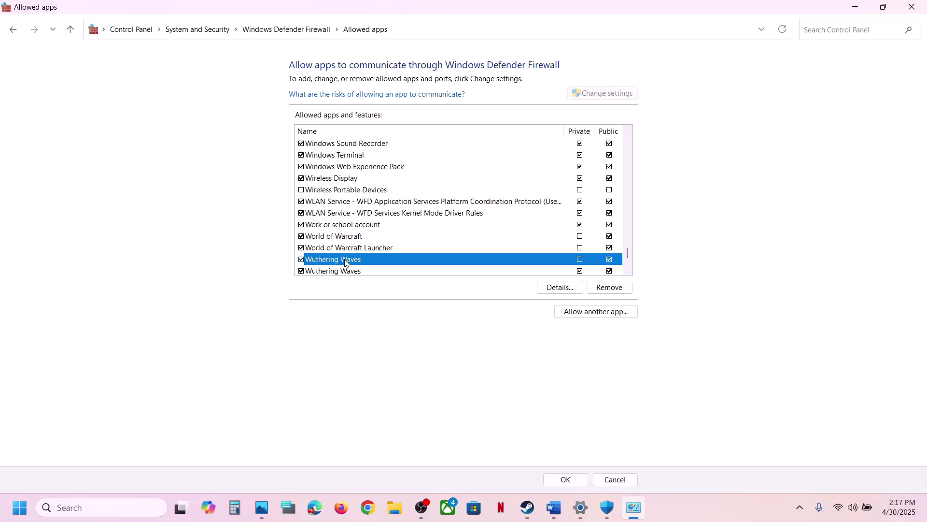
{"action": "left_click", "coordinate": [913, 7]}
{"action": "left_click", "coordinate": [918, 10]}
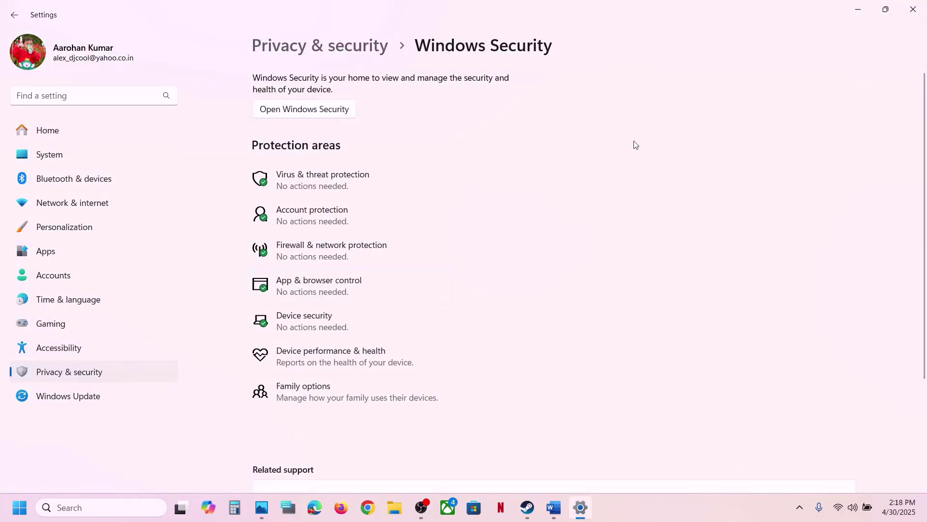
Close Settings and highlight Step 7's advice on running the game in the Word guide.
{"action": "left_click", "coordinate": [912, 10]}
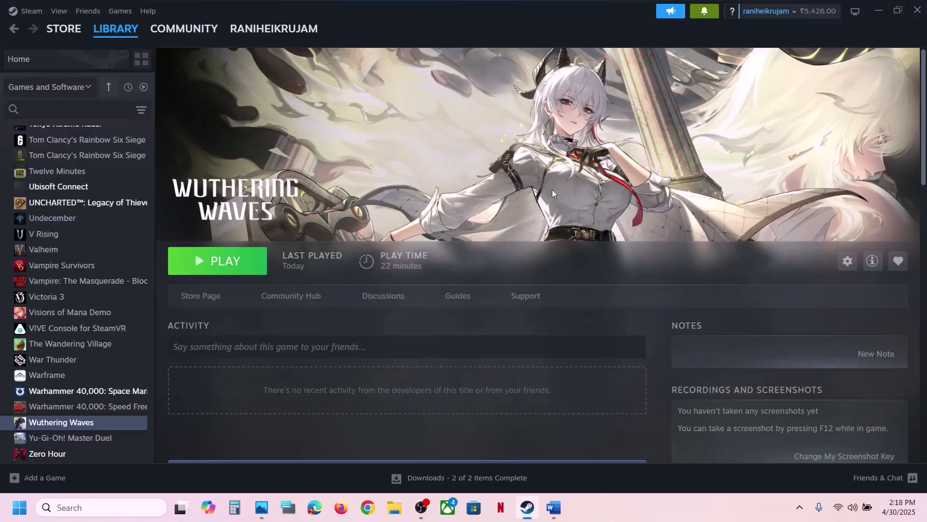
{"action": "left_click", "coordinate": [562, 509]}
{"action": "scroll", "coordinate": [401, 338], "scroll_direction": "down", "scroll_amount": 3}
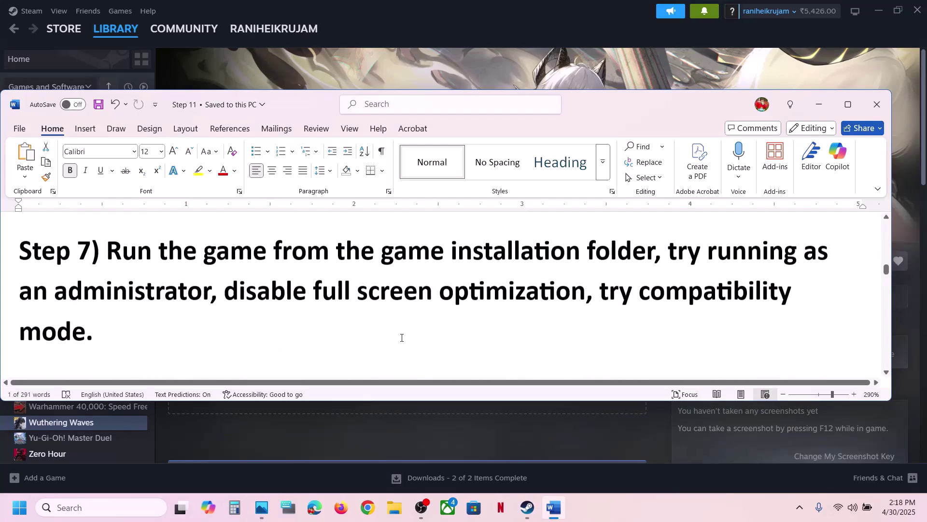
{"action": "left_click_drag", "start_coordinate": [106, 249], "coordinate": [292, 291]}
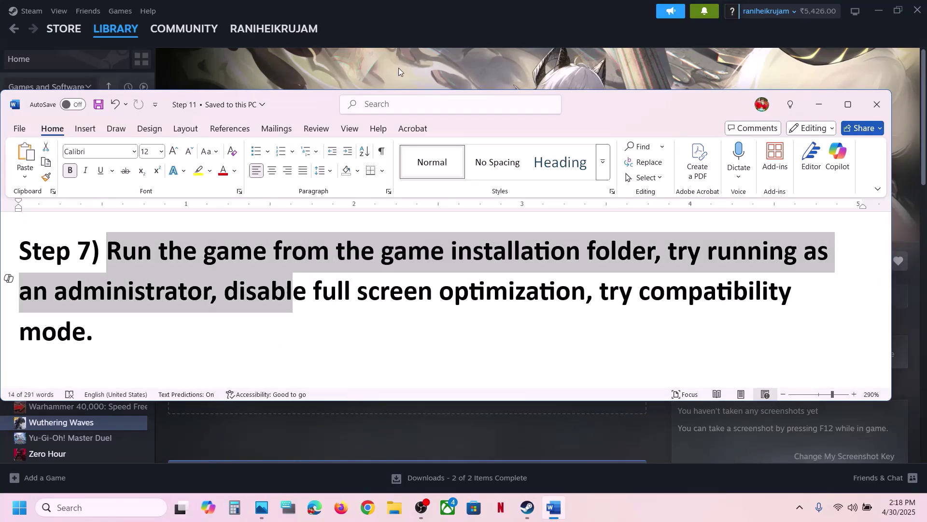
Open Wuthering Waves' local install files from its Steam library entry.
{"action": "left_click", "coordinate": [399, 71]}
{"action": "right_click", "coordinate": [62, 422]}
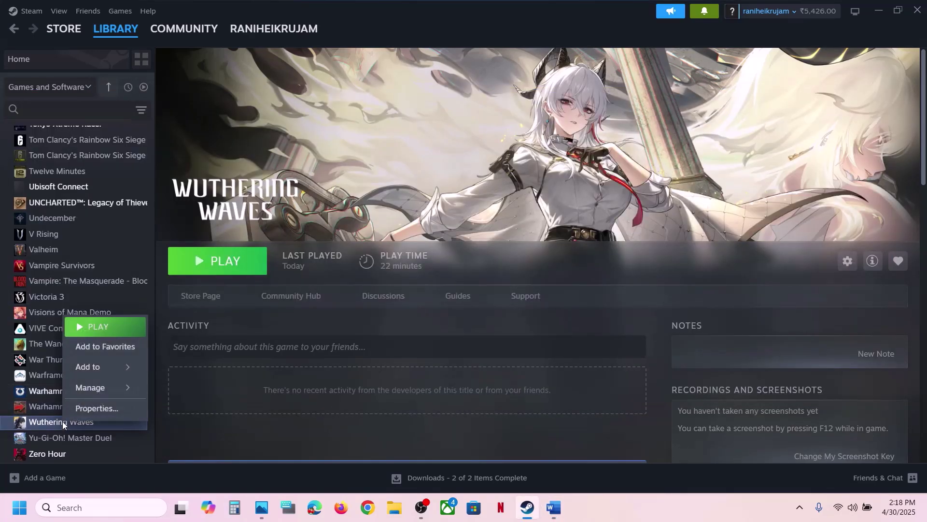
{"action": "mouse_move", "coordinate": [121, 387]}
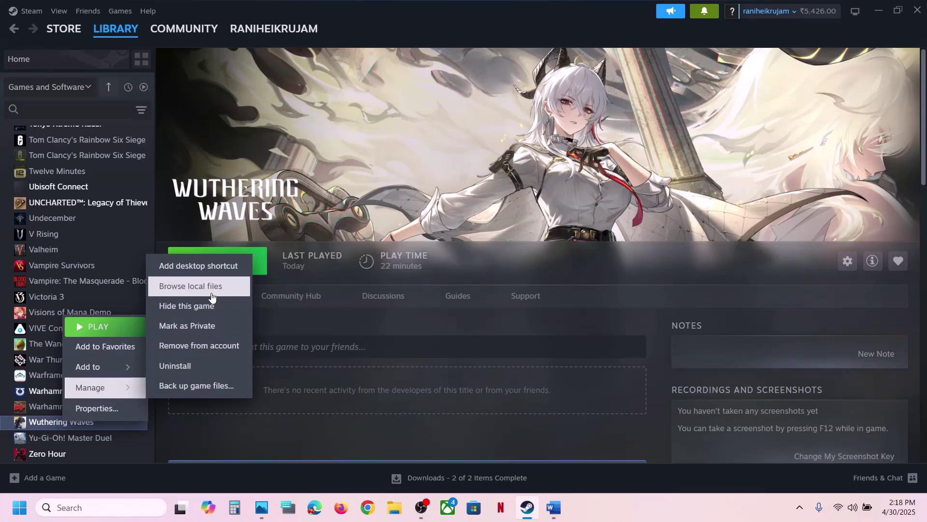
{"action": "left_click", "coordinate": [211, 286]}
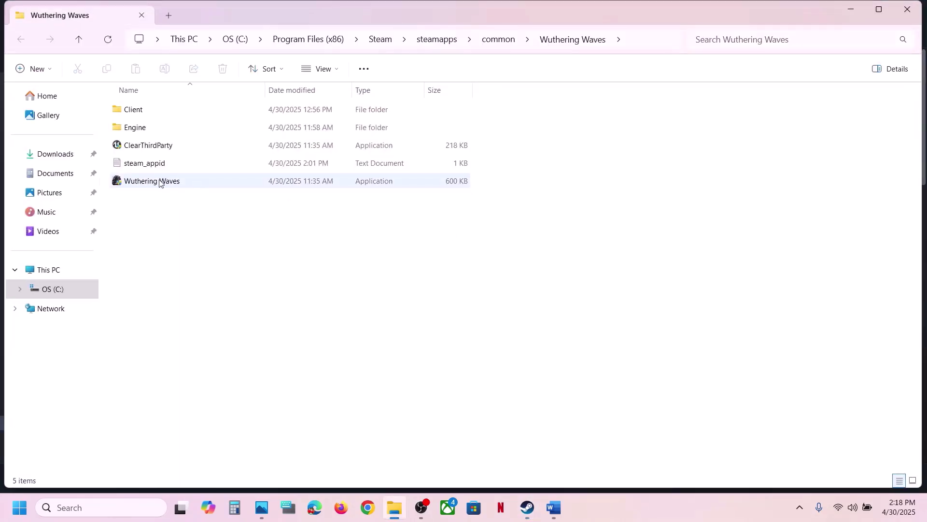
In Client\Binaries\Win64, set Client-Win64-Shipping to run as administrator.
{"action": "double_click", "coordinate": [130, 111]}
{"action": "left_click", "coordinate": [134, 113]}
{"action": "double_click", "coordinate": [134, 112]}
{"action": "left_click", "coordinate": [135, 113]}
{"action": "double_click", "coordinate": [135, 112]}
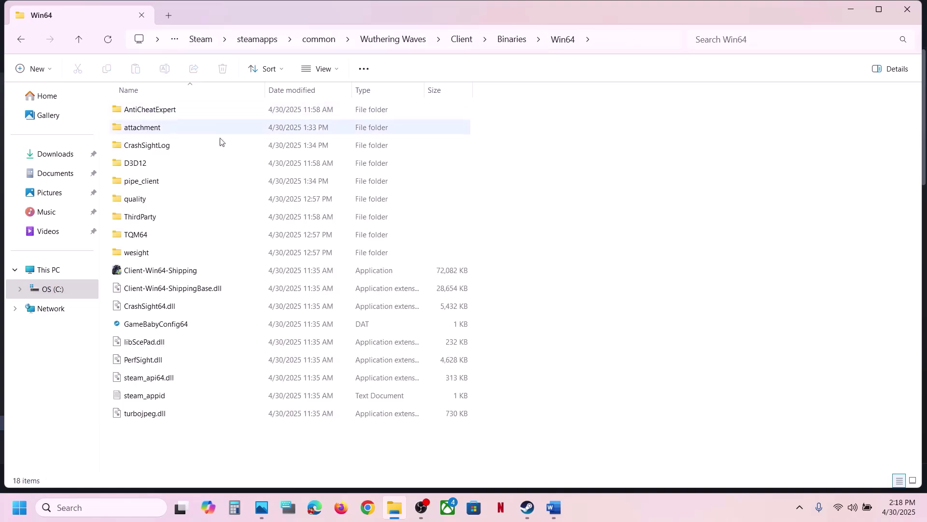
{"action": "left_click", "coordinate": [166, 269]}
{"action": "right_click", "coordinate": [165, 269]}
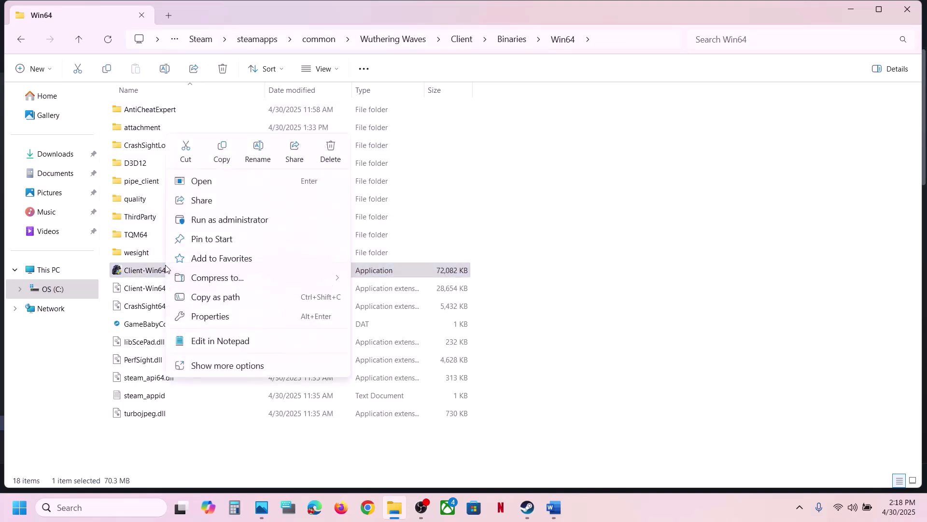
{"action": "left_click", "coordinate": [216, 324]}
{"action": "left_click", "coordinate": [278, 191]}
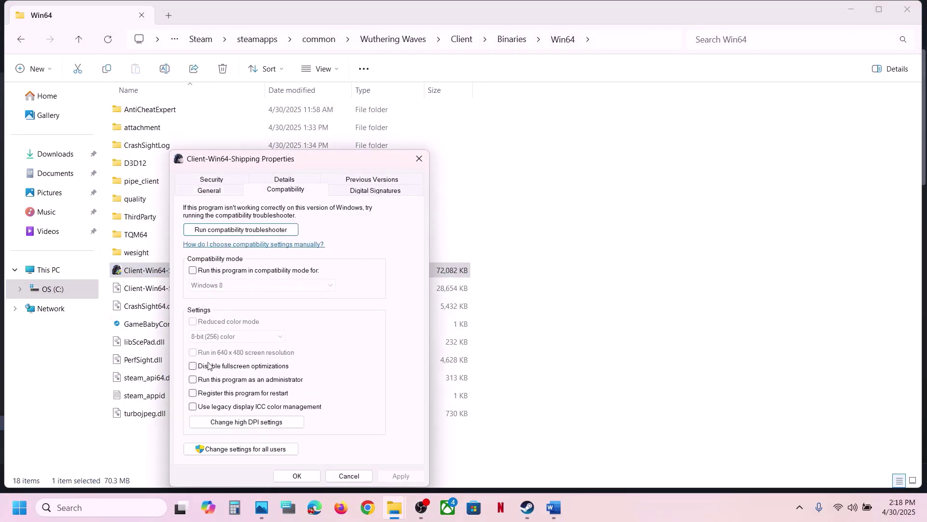
{"action": "left_click", "coordinate": [400, 475]}
{"action": "left_click", "coordinate": [298, 476]}
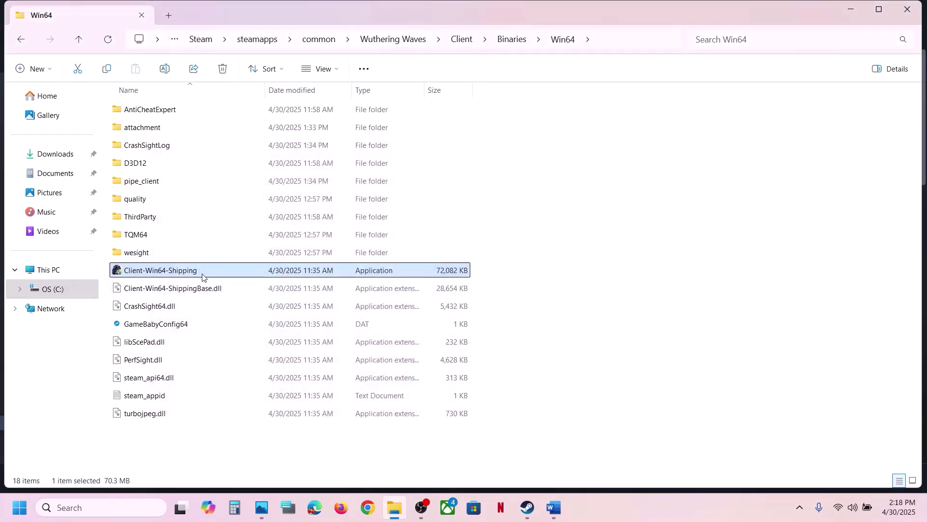
Enable Windows 7 compatibility mode and disable fullscreen optimizations for Client-Win64-Shipping, then apply.
{"action": "right_click", "coordinate": [190, 274]}
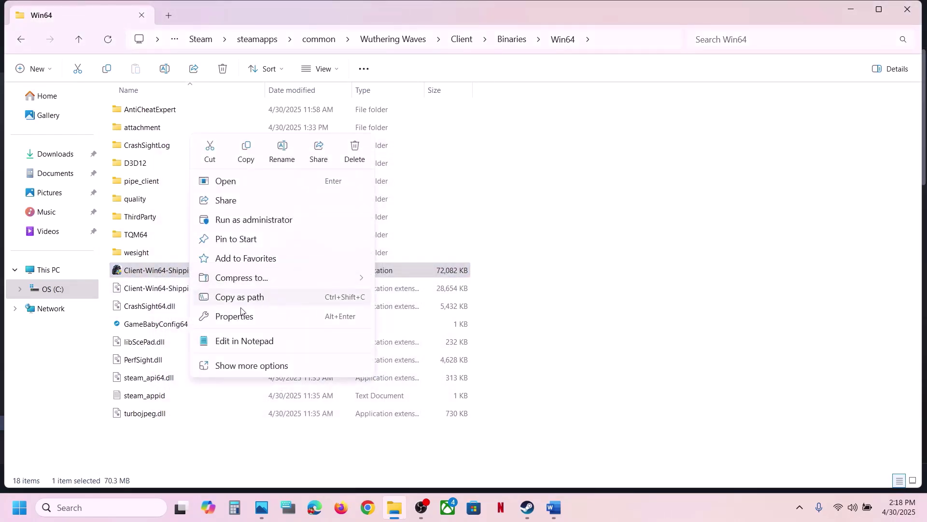
{"action": "left_click", "coordinate": [233, 317]}
{"action": "left_click", "coordinate": [293, 190]}
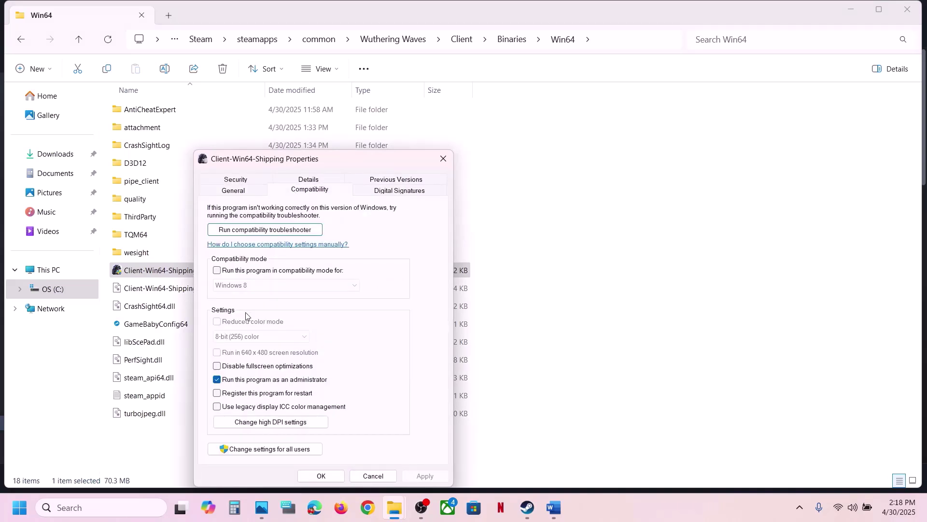
{"action": "left_click", "coordinate": [217, 270]}
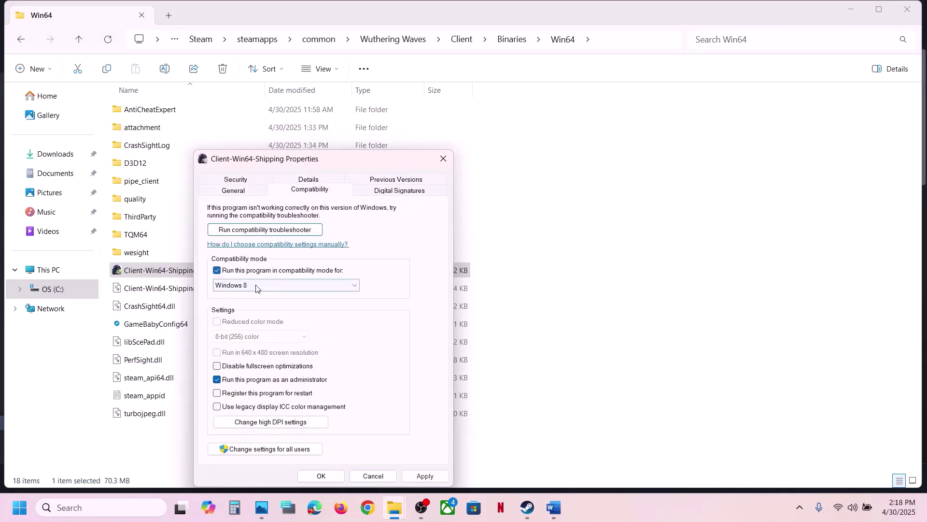
{"action": "left_click", "coordinate": [425, 475]}
{"action": "left_click", "coordinate": [321, 289]}
{"action": "left_click", "coordinate": [260, 321]}
{"action": "left_click", "coordinate": [425, 475]}
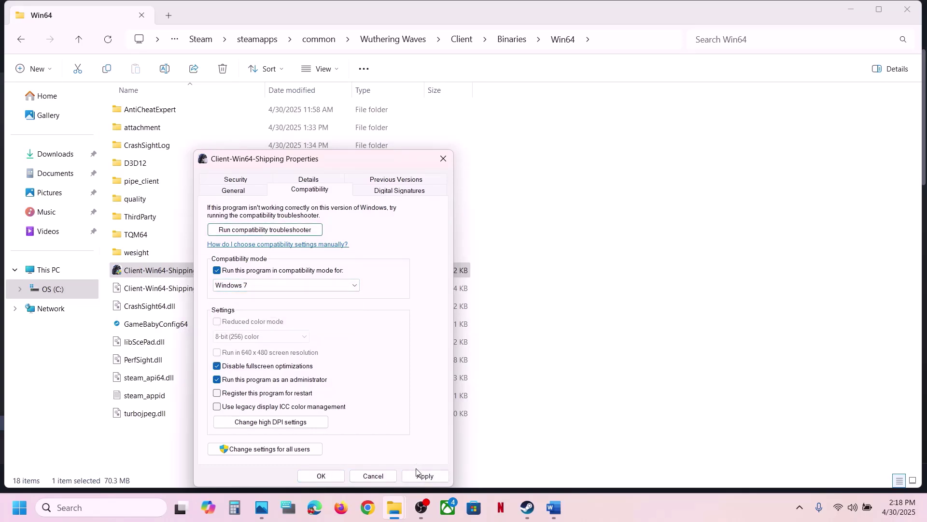
{"action": "left_click", "coordinate": [418, 477]}
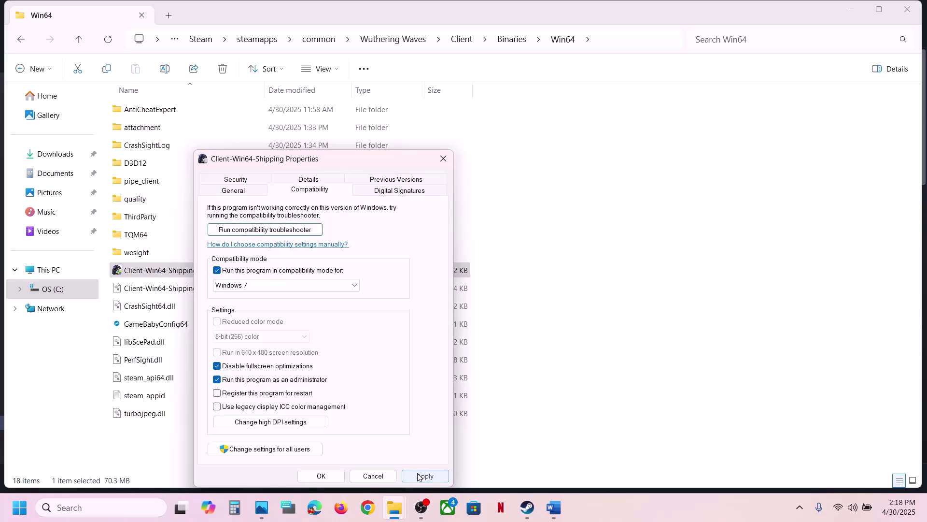
{"action": "left_click", "coordinate": [323, 475]}
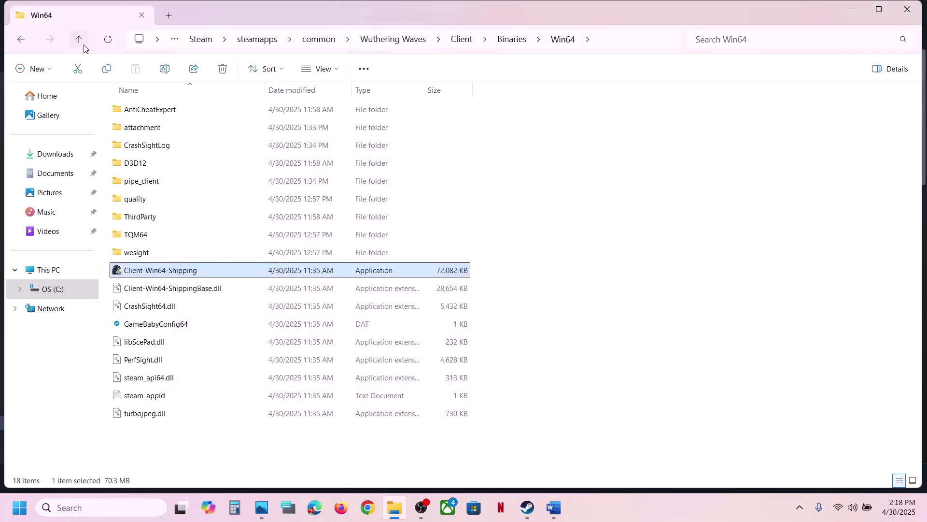
Re-enter Client\Binaries\Win64 and check Client-Win64-Shipping's Compatibility tab, closing it with OK.
{"action": "left_click", "coordinate": [83, 44]}
{"action": "left_click", "coordinate": [83, 44]}
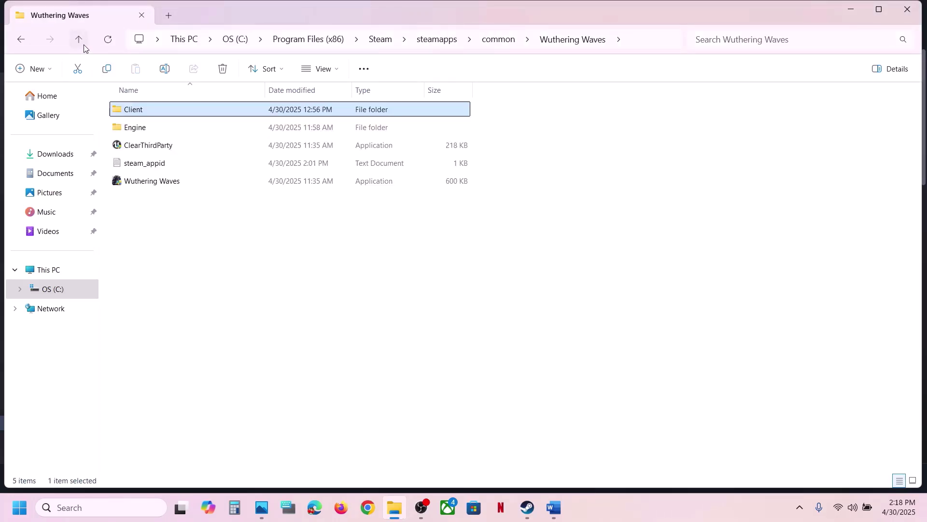
{"action": "left_click", "coordinate": [153, 181]}
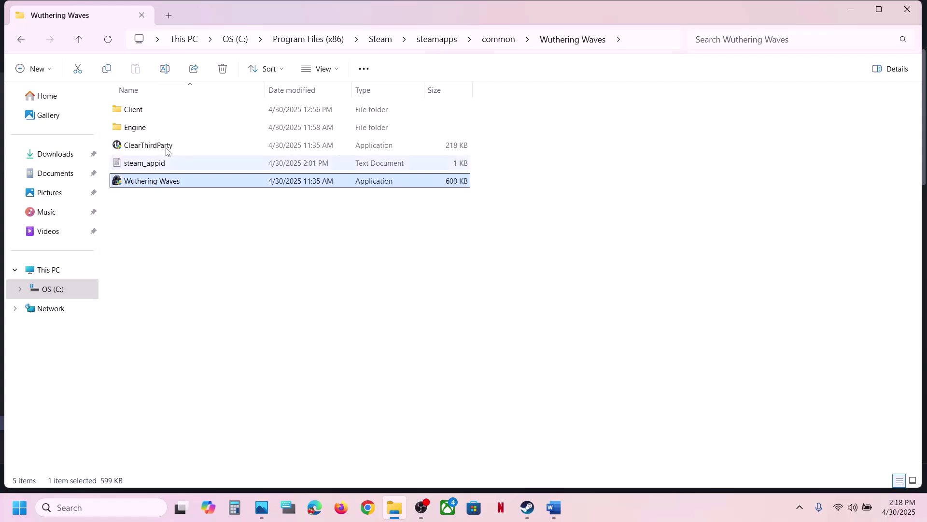
{"action": "double_click", "coordinate": [148, 117]}
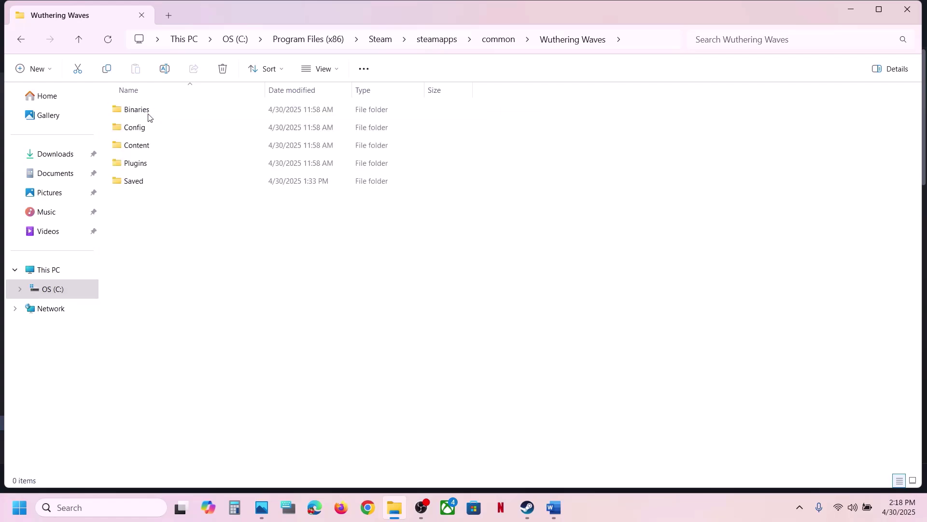
{"action": "double_click", "coordinate": [148, 117]}
{"action": "left_click", "coordinate": [148, 117]}
{"action": "double_click", "coordinate": [148, 117]}
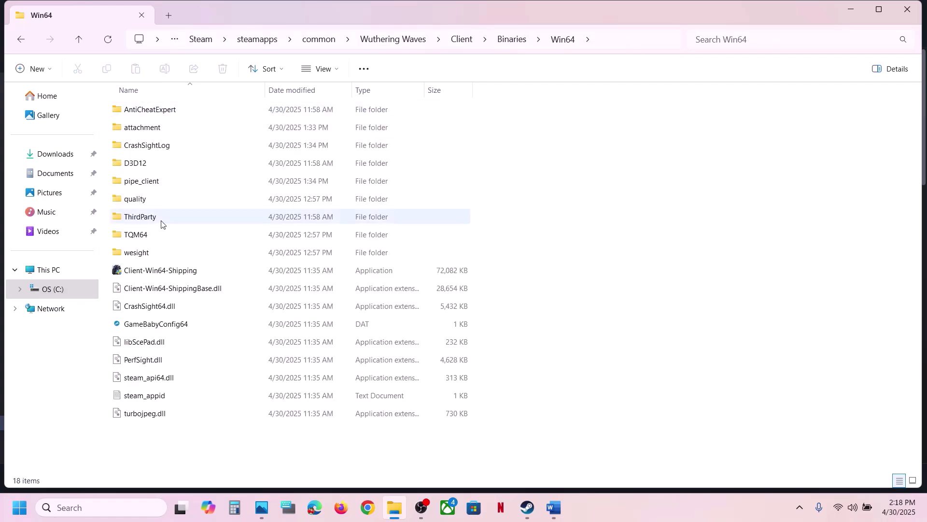
{"action": "left_click", "coordinate": [124, 269]}
{"action": "right_click", "coordinate": [124, 269]}
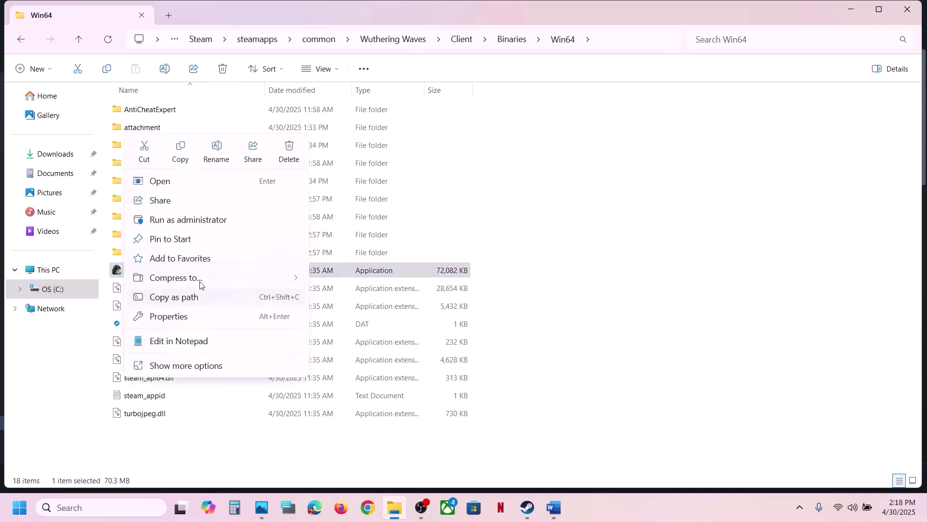
{"action": "left_click", "coordinate": [168, 316]}
{"action": "left_click", "coordinate": [250, 188]}
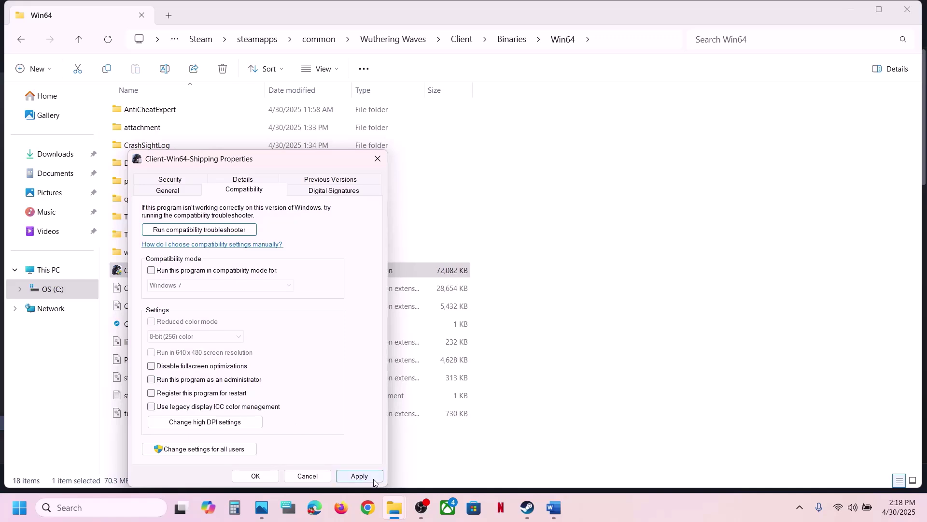
{"action": "left_click", "coordinate": [254, 476]}
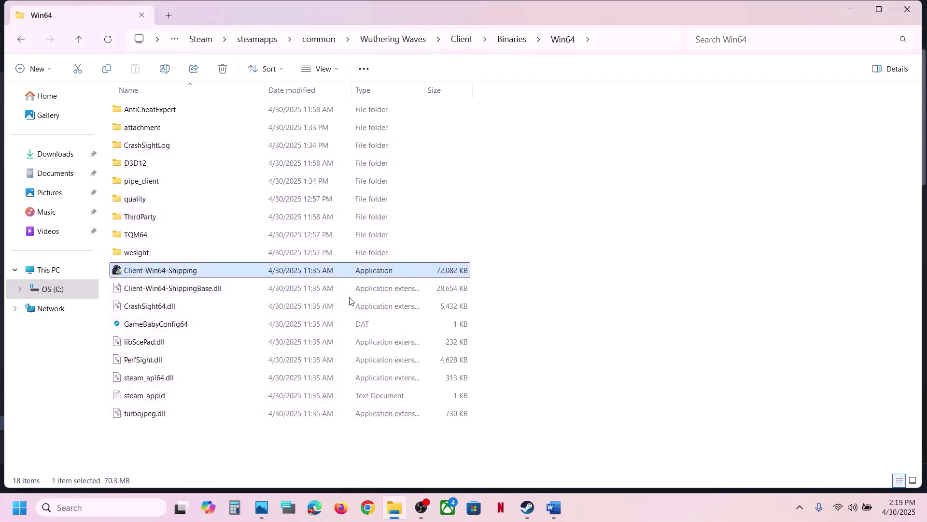
Maximize the Word guide and highlight Step 8's 'set it to default', 'close all the overclocking', 'disable Steam' phrases.
{"action": "left_click", "coordinate": [554, 507]}
{"action": "scroll", "coordinate": [384, 325], "scroll_direction": "down", "scroll_amount": 4}
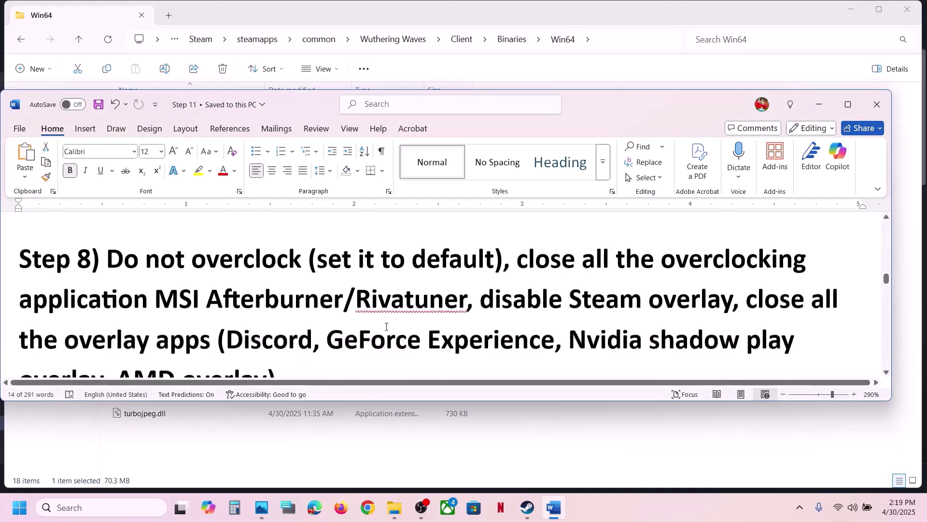
{"action": "left_click", "coordinate": [848, 105]}
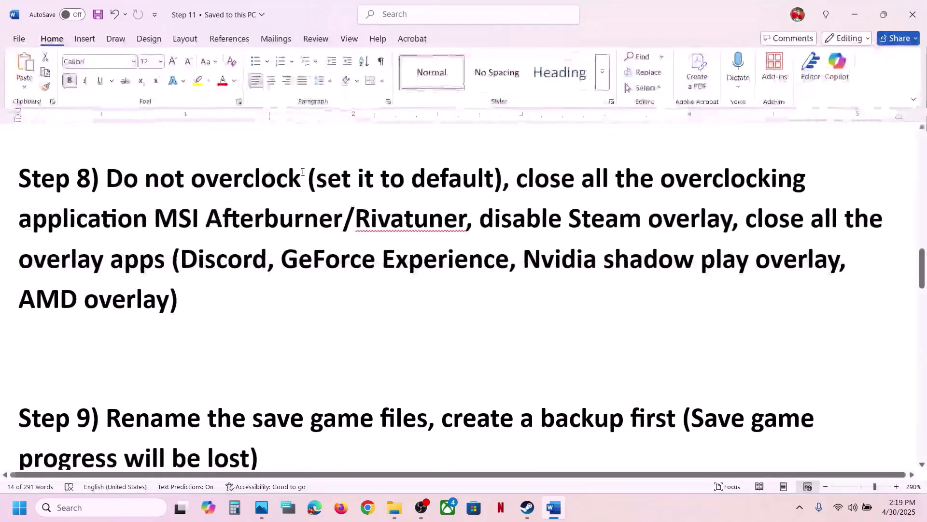
{"action": "scroll", "coordinate": [167, 209], "scroll_direction": "up", "scroll_amount": 2}
{"action": "left_click", "coordinate": [174, 245]}
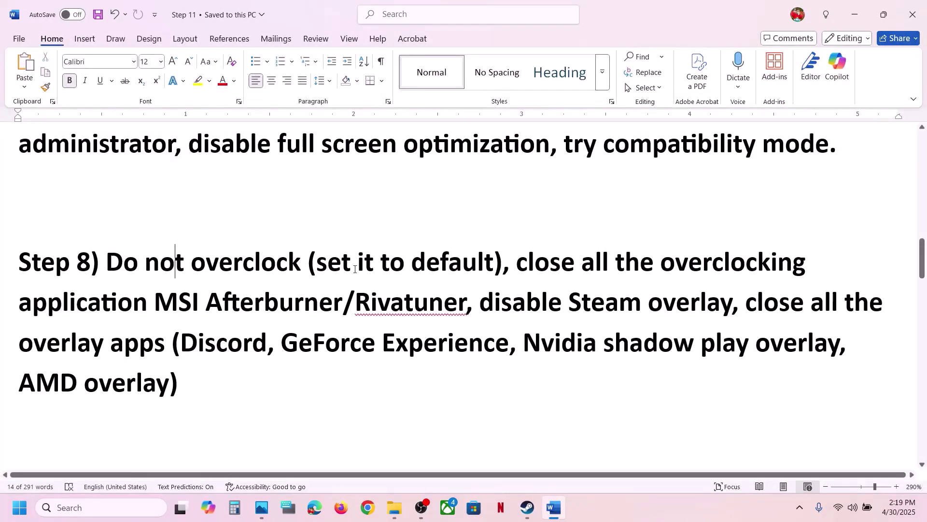
{"action": "left_click_drag", "start_coordinate": [349, 272], "coordinate": [373, 305]}
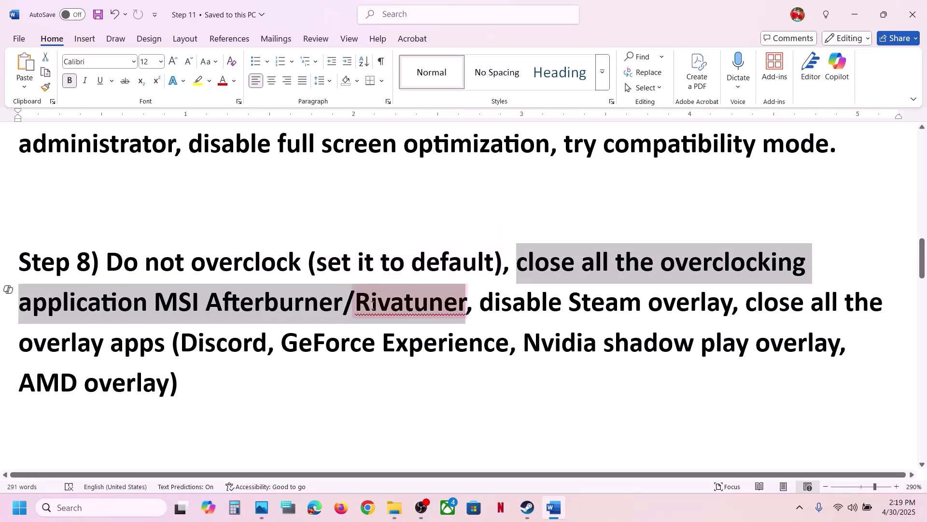
{"action": "left_click", "coordinate": [415, 306]}
{"action": "left_click_drag", "start_coordinate": [518, 264], "coordinate": [765, 276]}
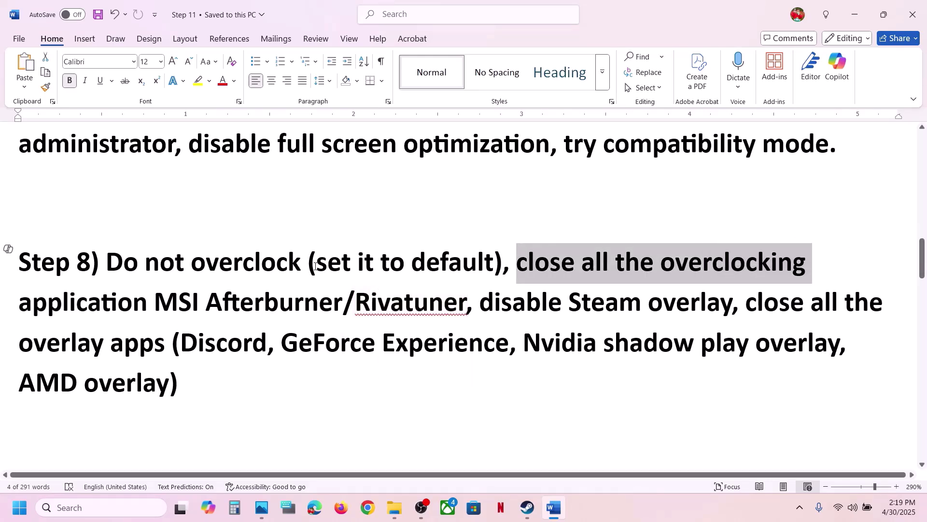
{"action": "left_click_drag", "start_coordinate": [315, 266], "coordinate": [461, 266]}
{"action": "left_click_drag", "start_coordinate": [480, 302], "coordinate": [648, 303]}
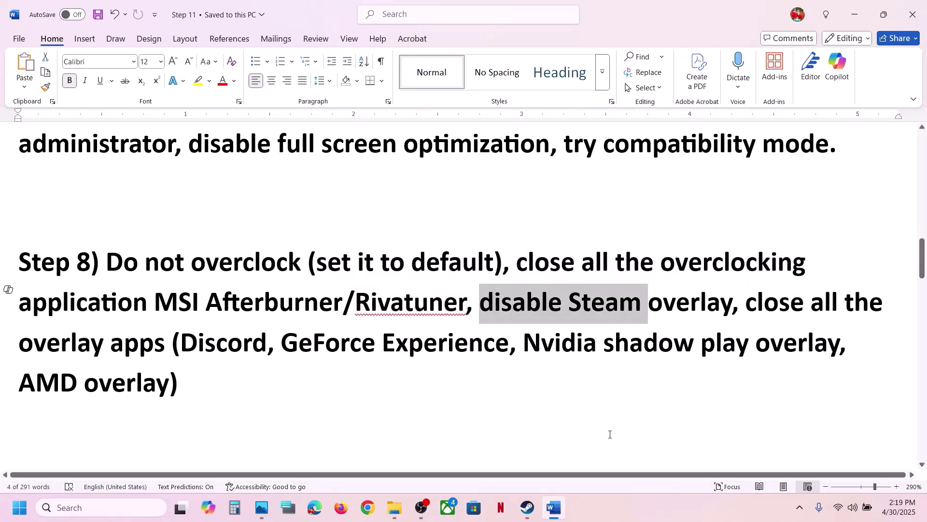
{"action": "left_click", "coordinate": [527, 511]}
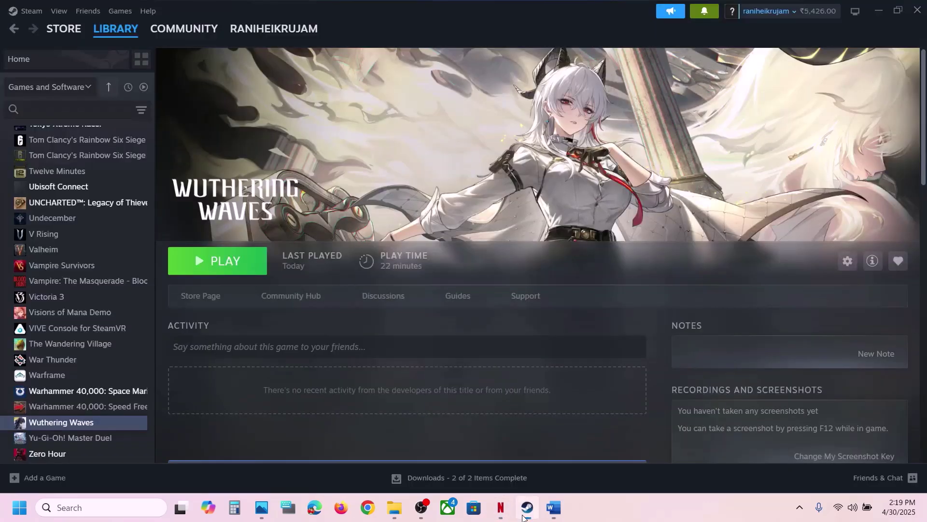
Switch off the Steam Overlay in Wuthering Waves' properties.
{"action": "right_click", "coordinate": [65, 422]}
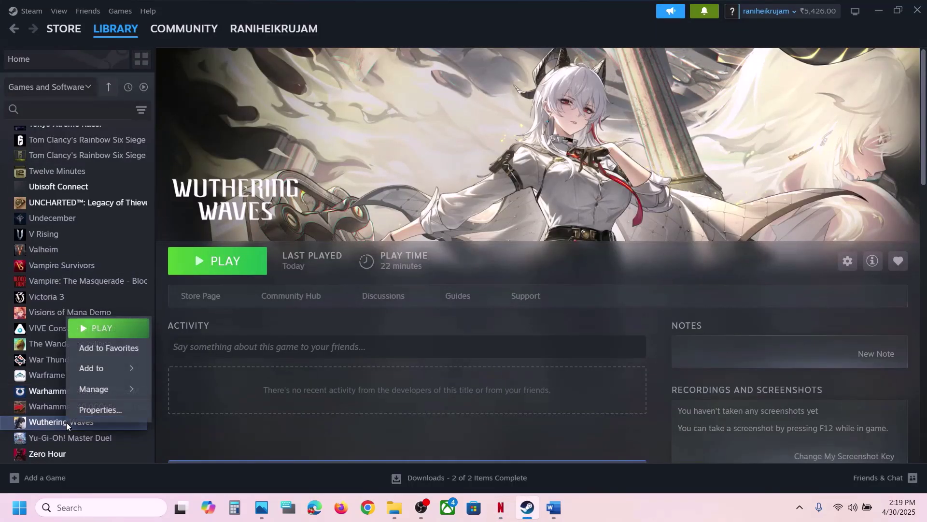
{"action": "left_click", "coordinate": [101, 410]}
{"action": "left_click", "coordinate": [684, 126]}
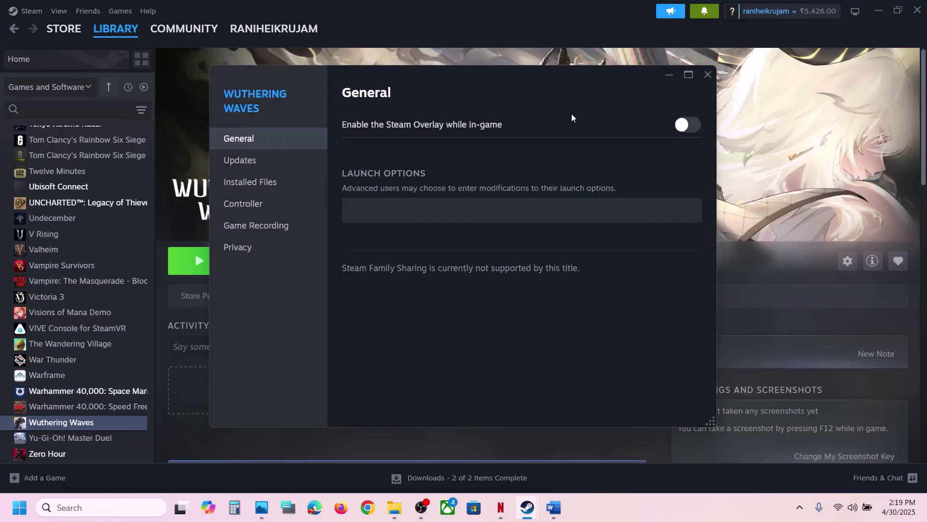
{"action": "left_click", "coordinate": [708, 75]}
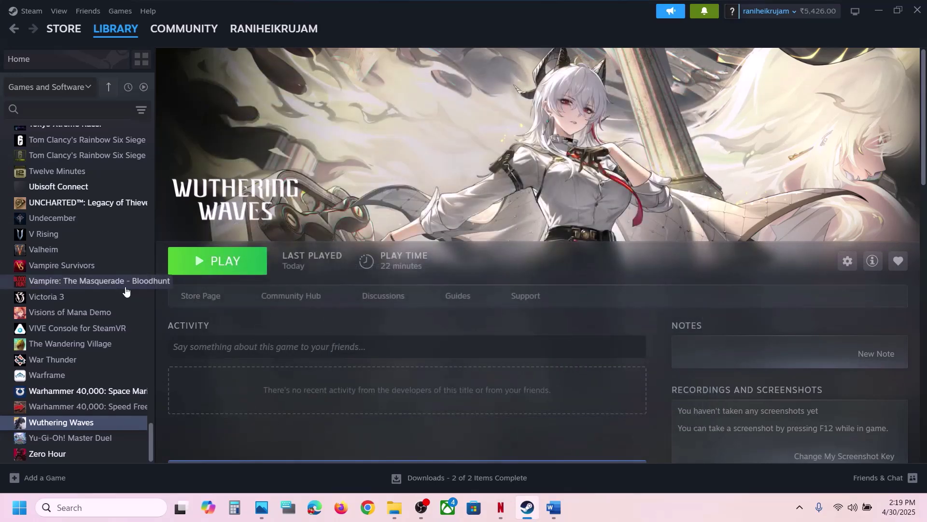
Set Wuthering Waves' launch option to -dx11, replacing the -dx12 entry.
{"action": "right_click", "coordinate": [83, 429]}
{"action": "left_click", "coordinate": [141, 416]}
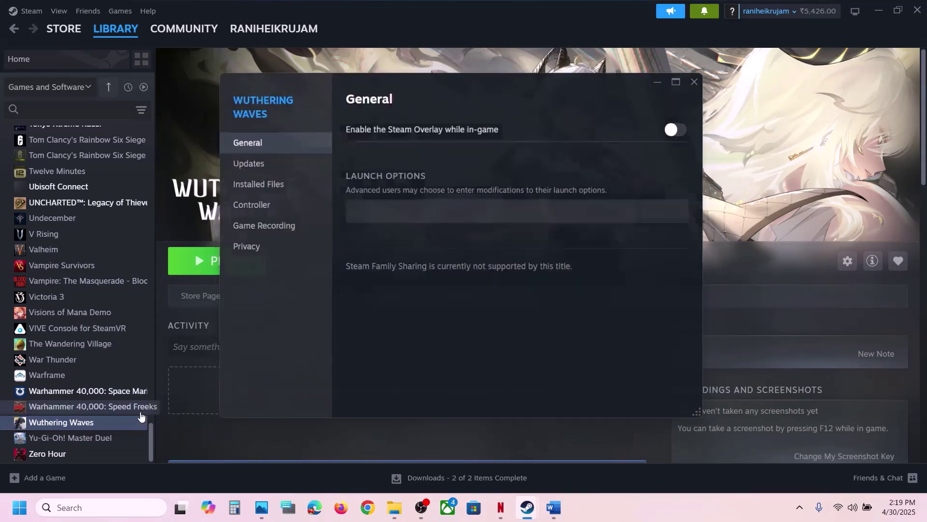
{"action": "left_click", "coordinate": [388, 208]}
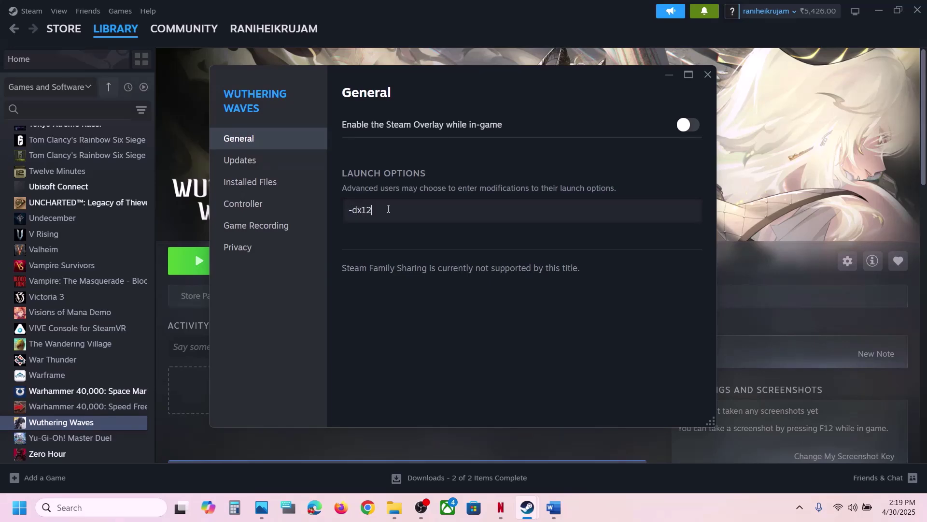
{"action": "left_click", "coordinate": [706, 77]}
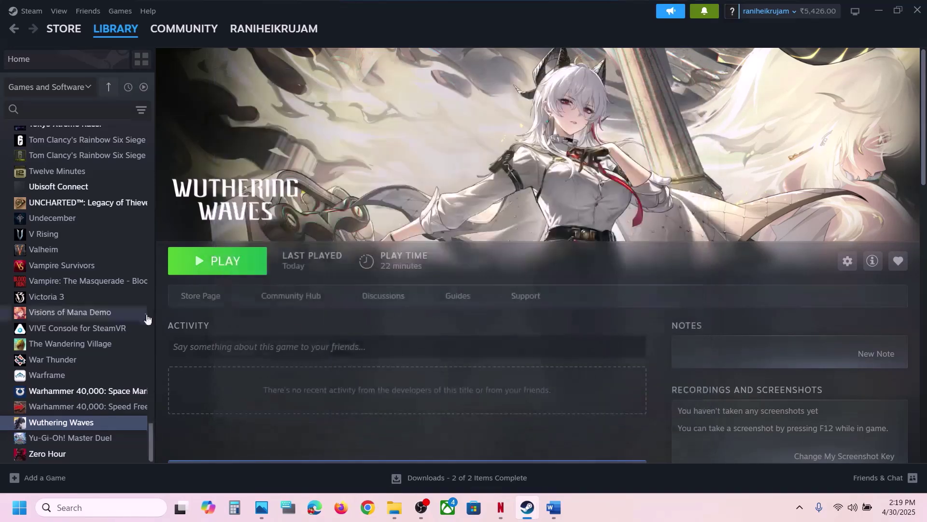
{"action": "right_click", "coordinate": [70, 424]}
{"action": "left_click", "coordinate": [138, 406]}
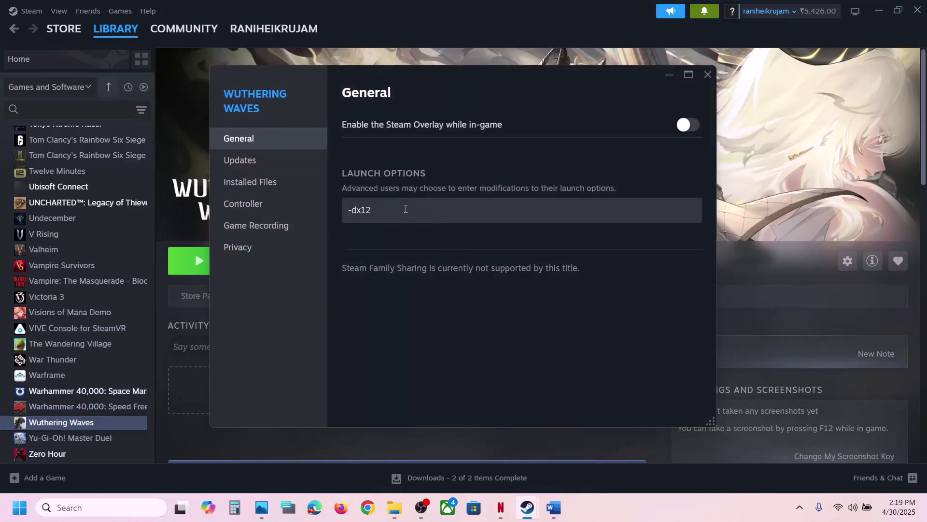
{"action": "left_click_drag", "start_coordinate": [405, 208], "coordinate": [323, 213]}
{"action": "type", "text": "-"}
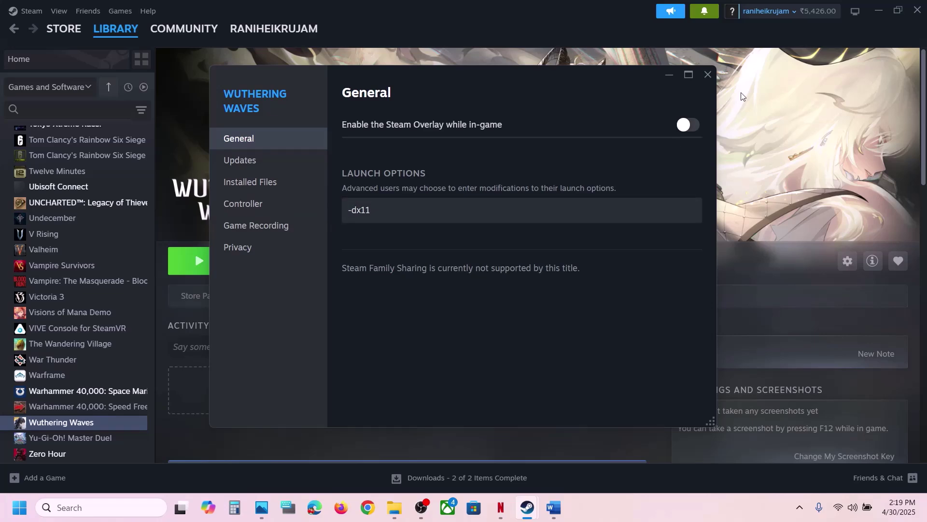
{"action": "left_click", "coordinate": [706, 76]}
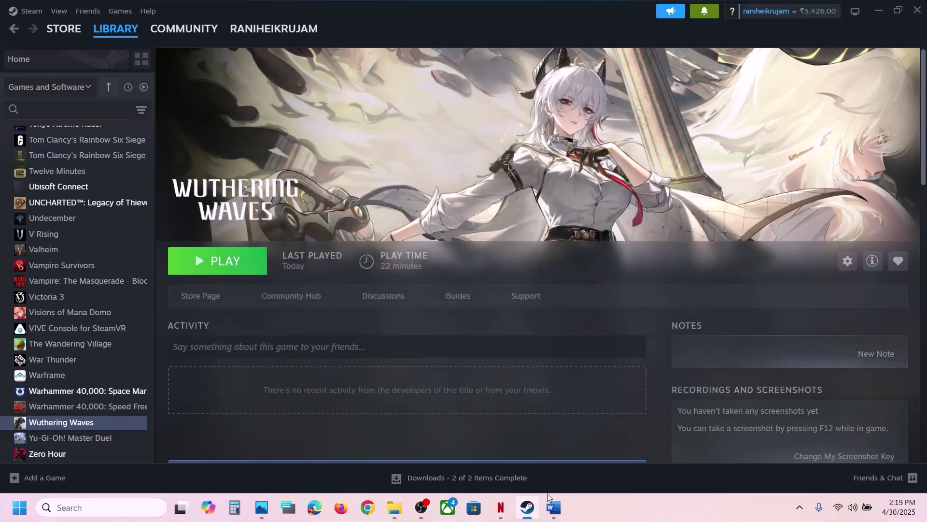
{"action": "left_click", "coordinate": [553, 507]}
{"action": "scroll", "coordinate": [449, 353], "scroll_direction": "down", "scroll_amount": 5}
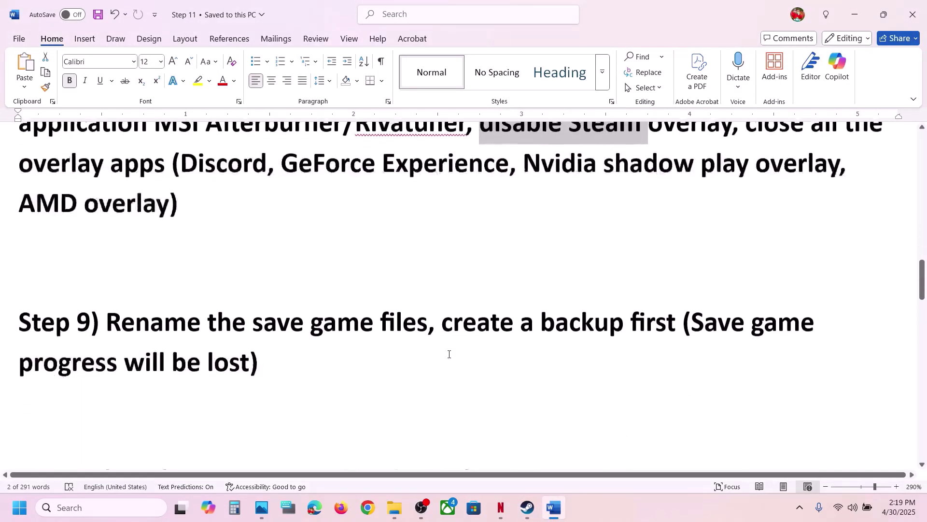
{"action": "scroll", "coordinate": [450, 352], "scroll_direction": "up", "scroll_amount": 2}
{"action": "left_click_drag", "start_coordinate": [150, 362], "coordinate": [394, 382]}
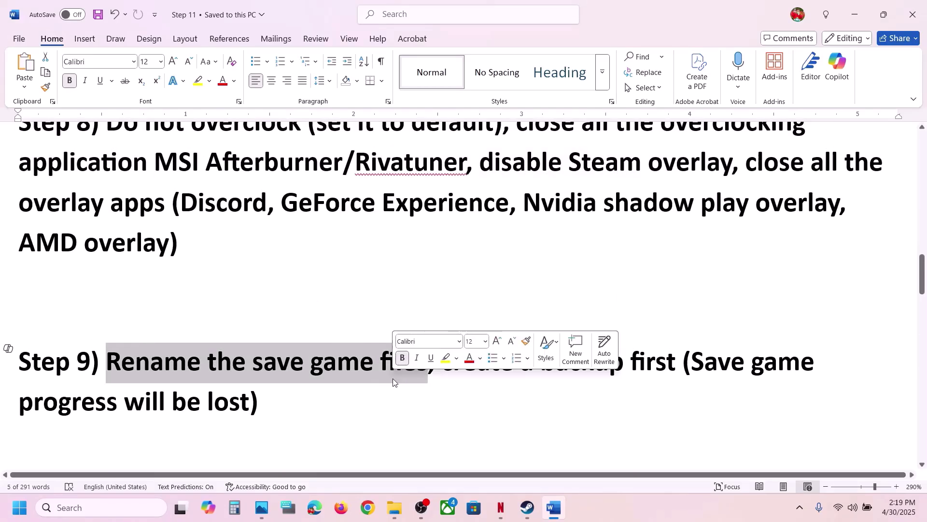
{"action": "scroll", "coordinate": [488, 269], "scroll_direction": "up", "scroll_amount": 3}
{"action": "left_click", "coordinate": [526, 299]}
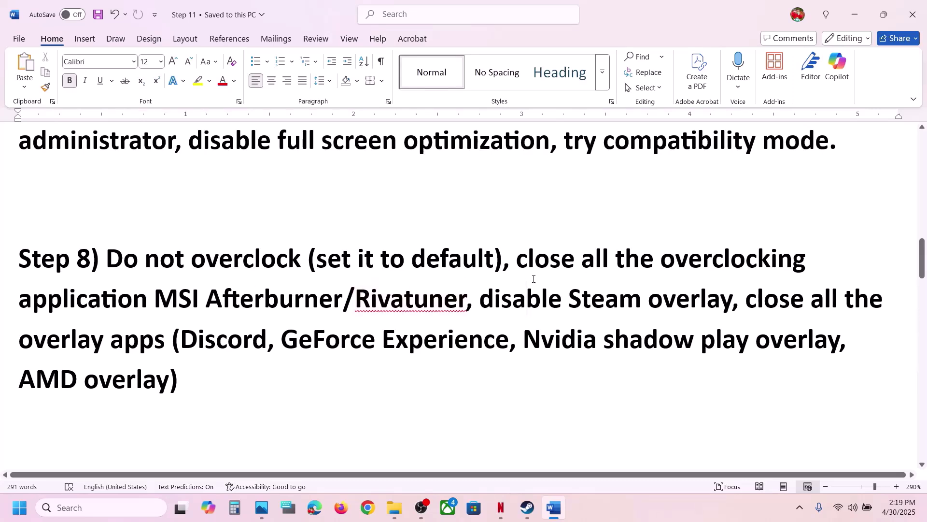
{"action": "scroll", "coordinate": [420, 290], "scroll_direction": "down", "scroll_amount": 1}
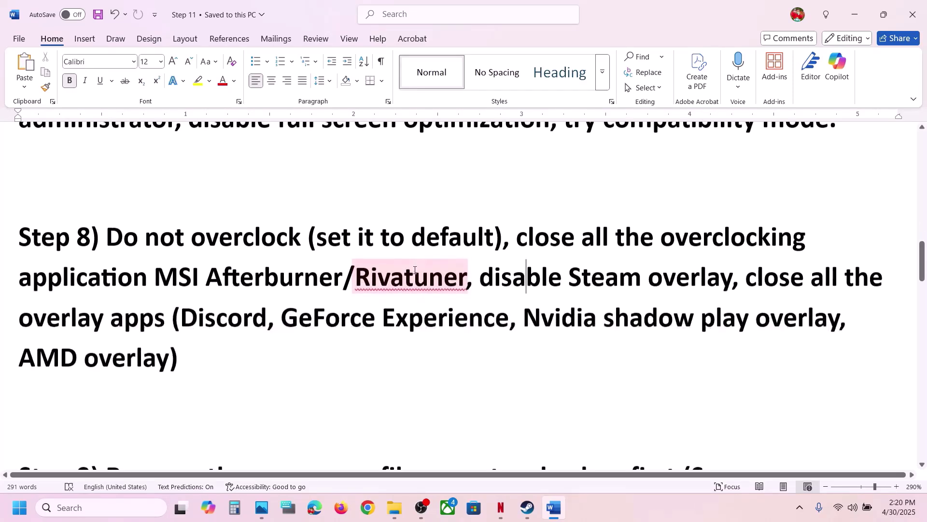
Append ', -dx11/-dx12' after 'AMD overlay)' in Step 8 and save the guide.
{"action": "left_click", "coordinate": [188, 359]}
{"action": "type", "text": ","}
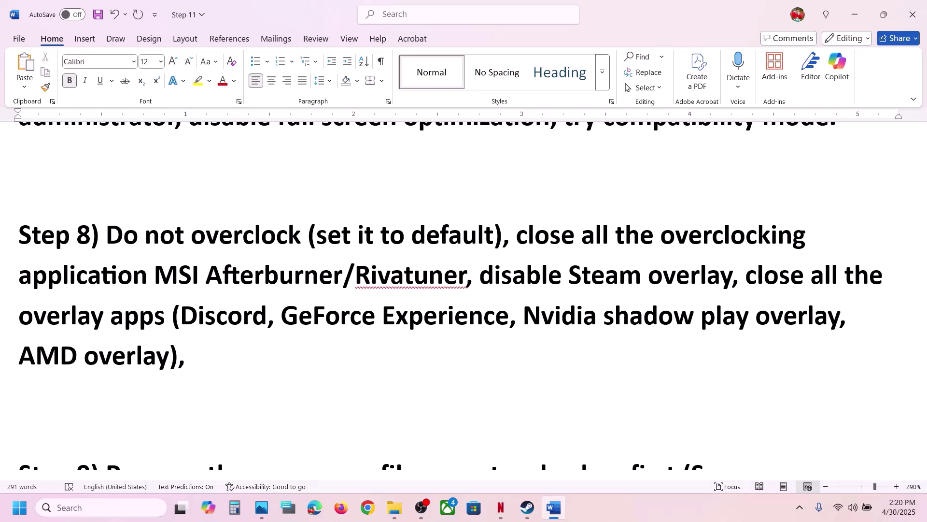
{"action": "type", "text": " -dx1"}
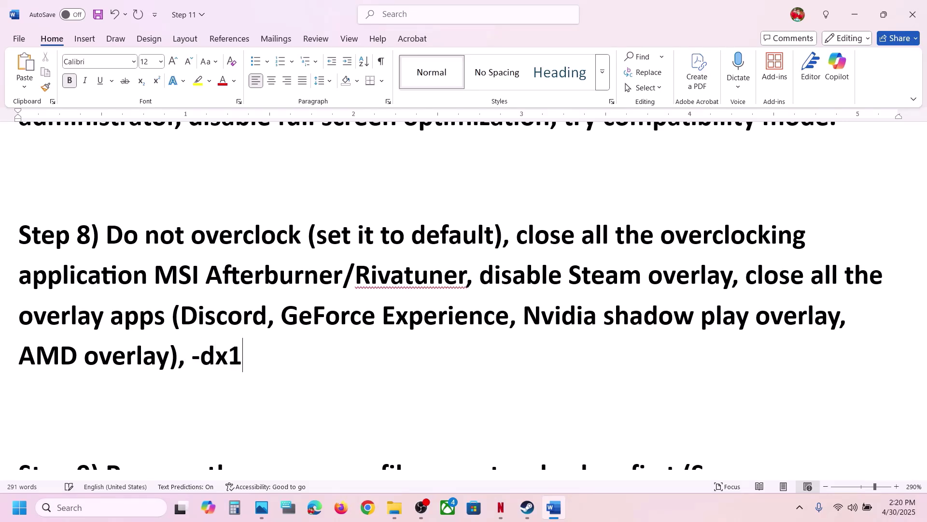
{"action": "type", "text": "1/-dx12"}
{"action": "key", "text": "ctrl+s"}
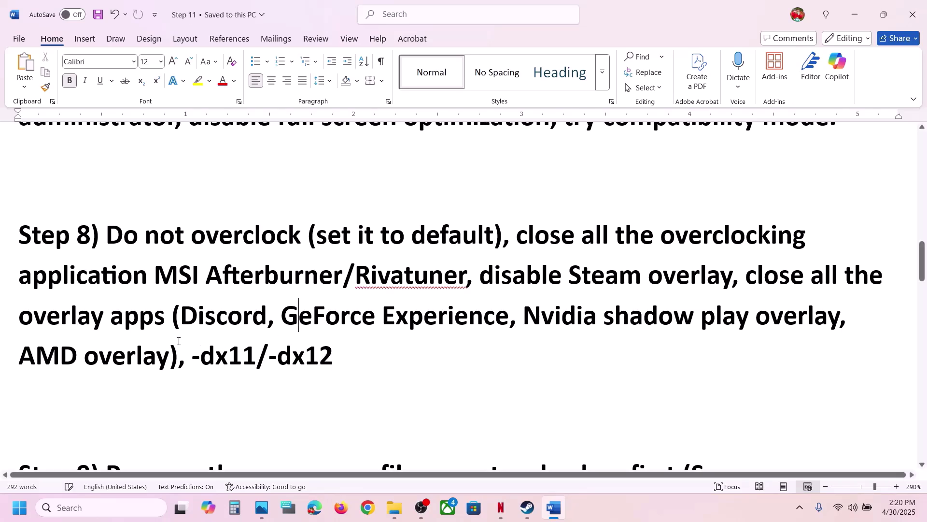
{"action": "left_click_drag", "start_coordinate": [185, 317], "coordinate": [262, 318]}
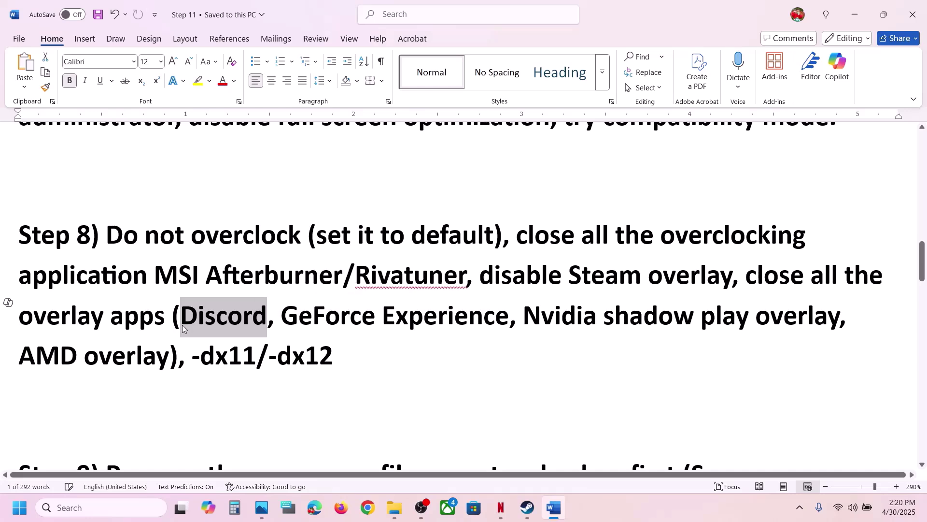
{"action": "left_click", "coordinate": [248, 318]}
{"action": "left_click", "coordinate": [801, 517]}
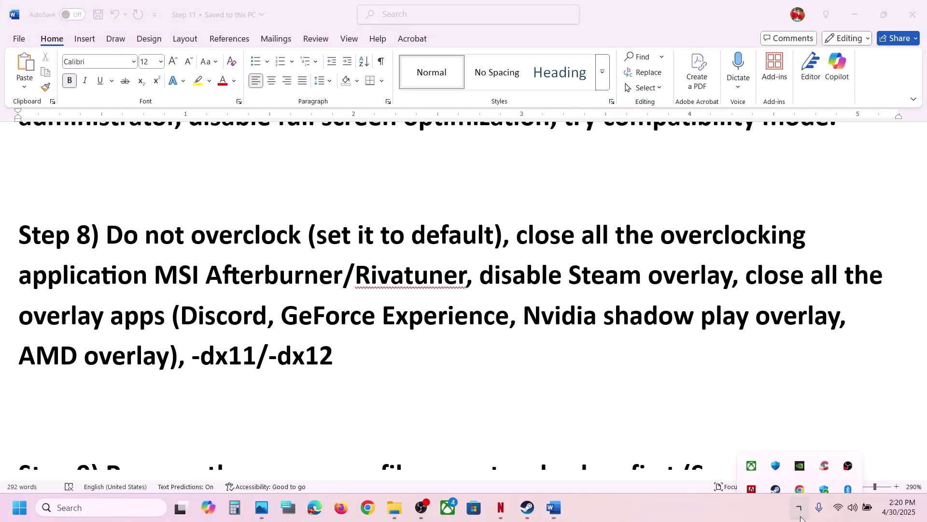
{"action": "right_click", "coordinate": [825, 452]}
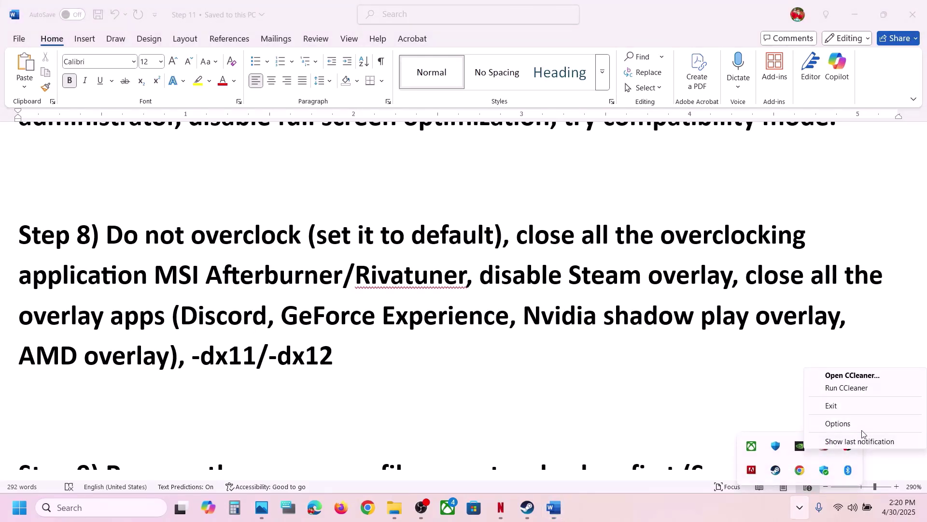
{"action": "left_click", "coordinate": [460, 358]}
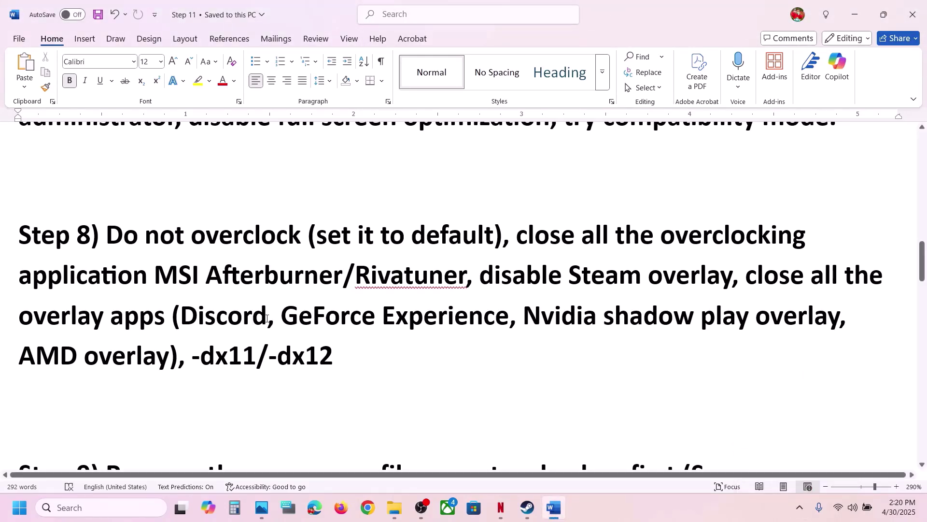
{"action": "left_click", "coordinate": [224, 318]}
{"action": "left_click", "coordinate": [108, 515]}
{"action": "type", "text": "nvid"}
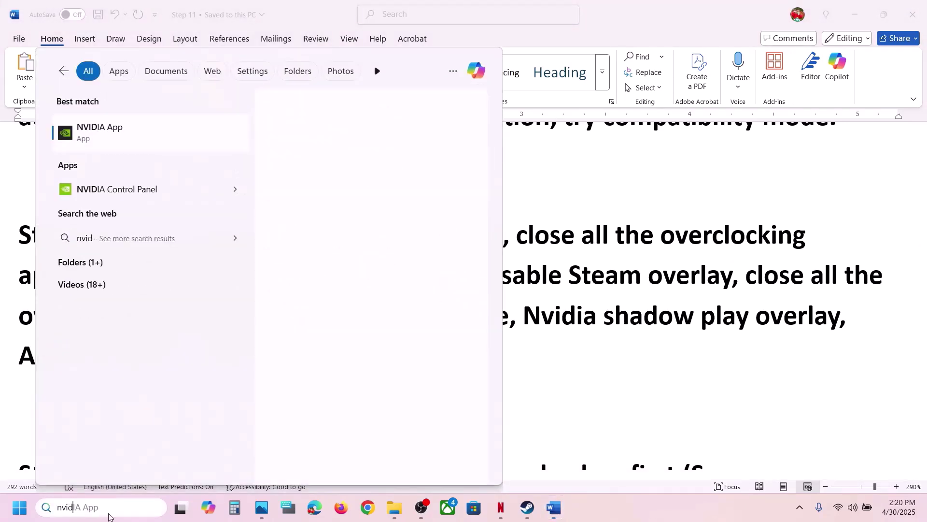
{"action": "key", "text": "Return"}
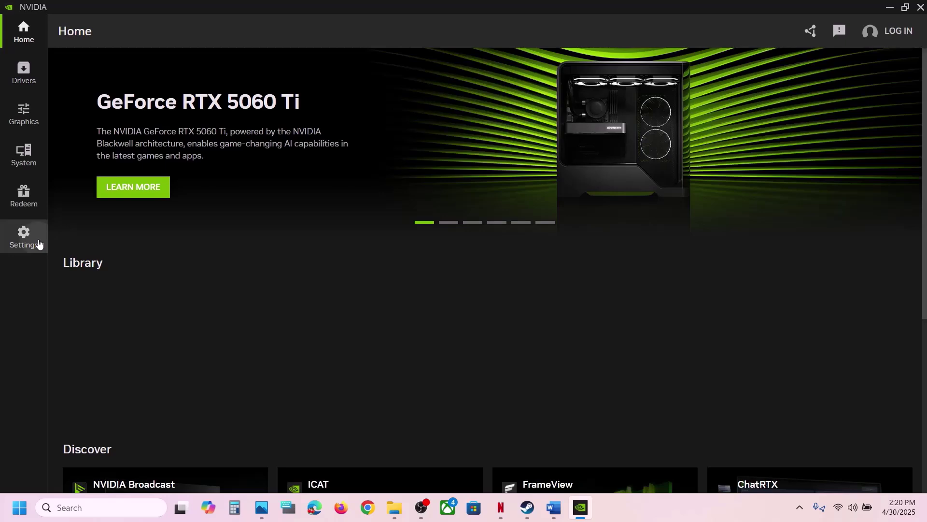
{"action": "left_click", "coordinate": [24, 237]}
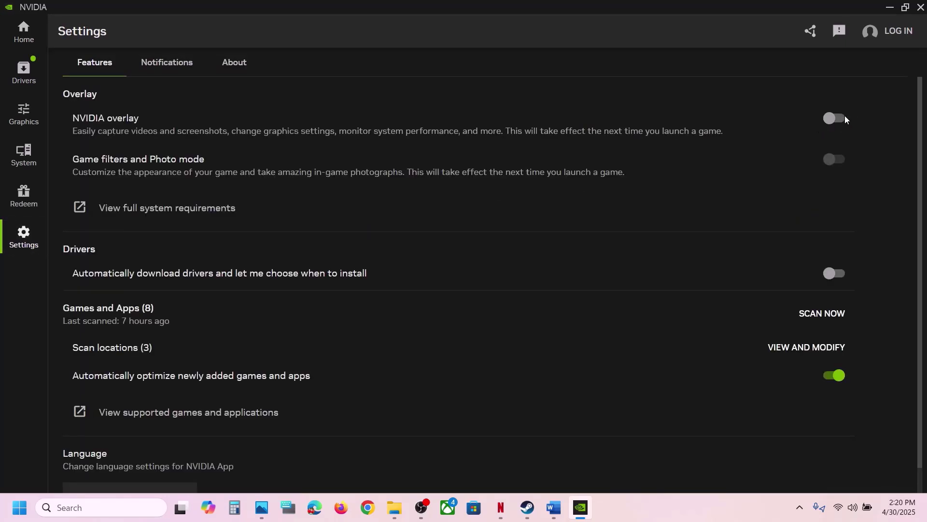
{"action": "left_click", "coordinate": [921, 7]}
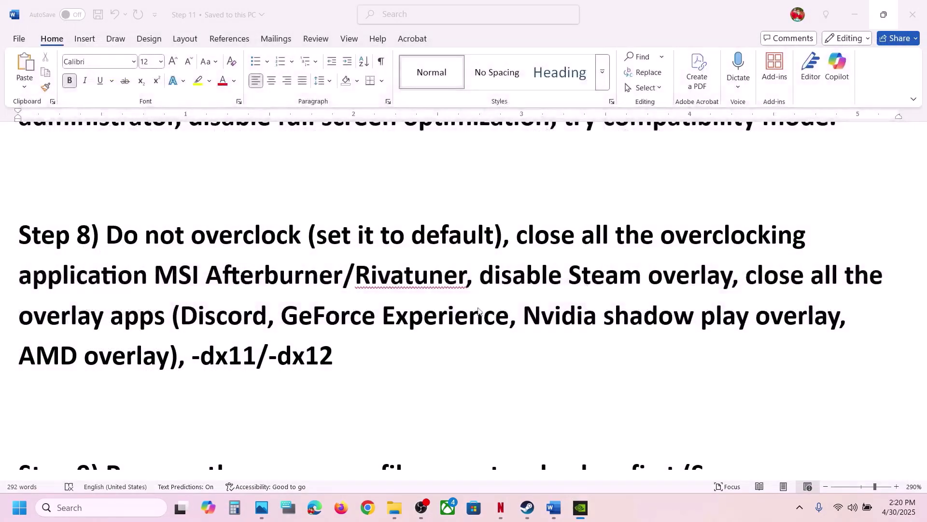
Review Step 8's overlay apps and Step 9's rename, lost-progress and create-a-backup-first advice, then return to Steam.
{"action": "left_click_drag", "start_coordinate": [19, 316], "coordinate": [510, 318]}
{"action": "left_click", "coordinate": [433, 318]}
{"action": "scroll", "coordinate": [434, 318], "scroll_direction": "down", "scroll_amount": 3}
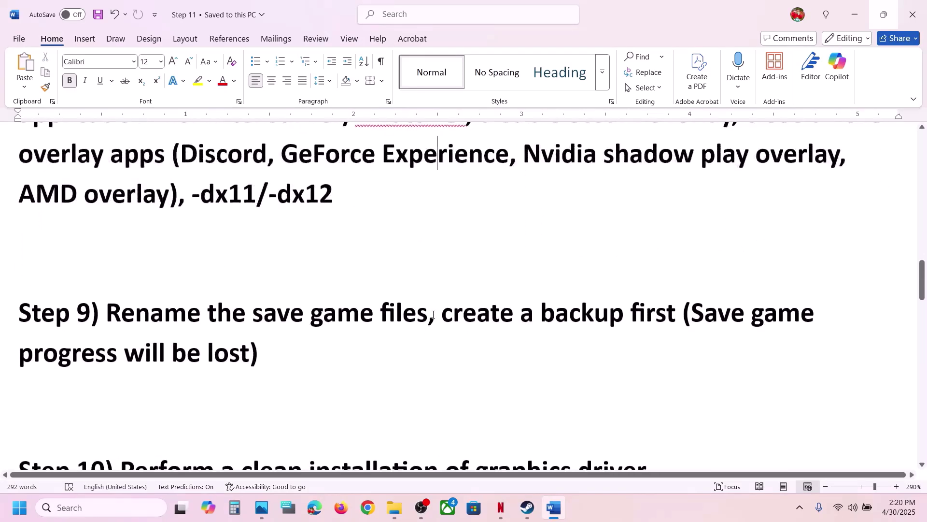
{"action": "left_click_drag", "start_coordinate": [125, 334], "coordinate": [403, 314]}
{"action": "left_click", "coordinate": [404, 314]}
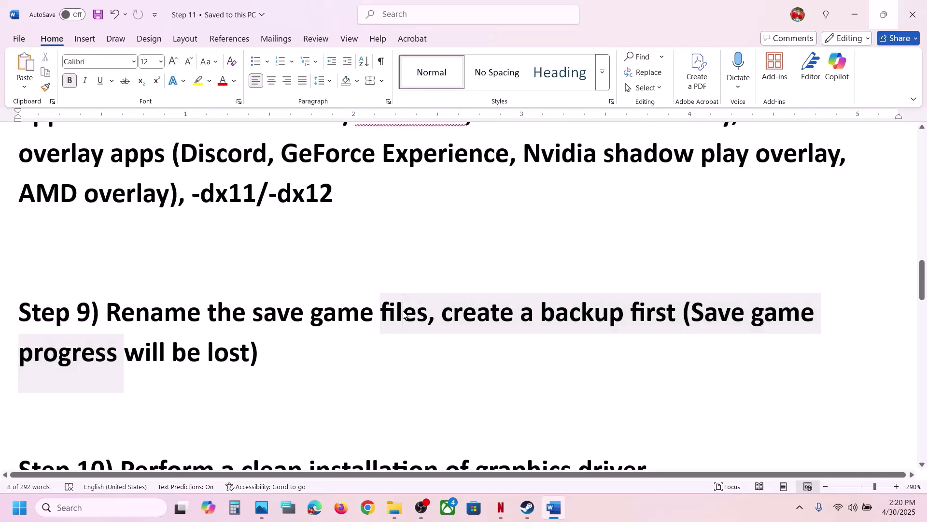
{"action": "left_click_drag", "start_coordinate": [92, 316], "coordinate": [438, 317]}
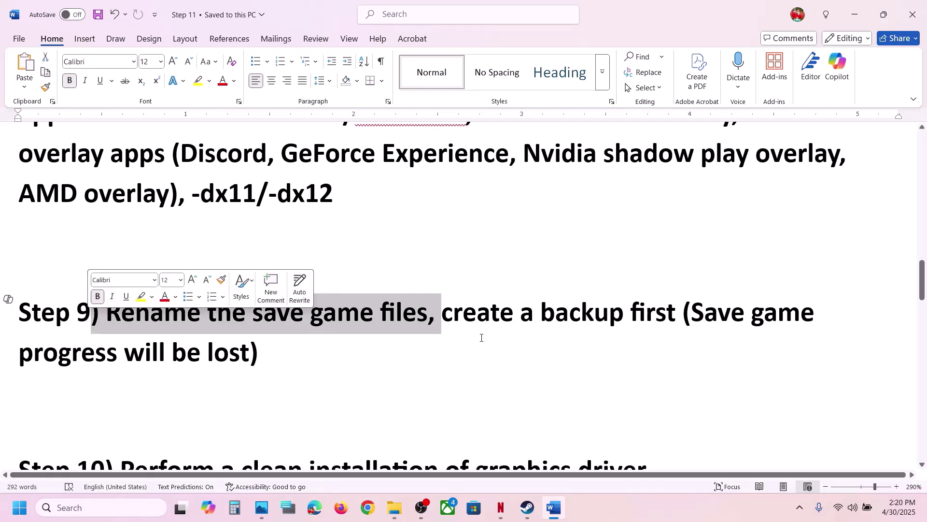
{"action": "left_click_drag", "start_coordinate": [690, 309], "coordinate": [264, 357]}
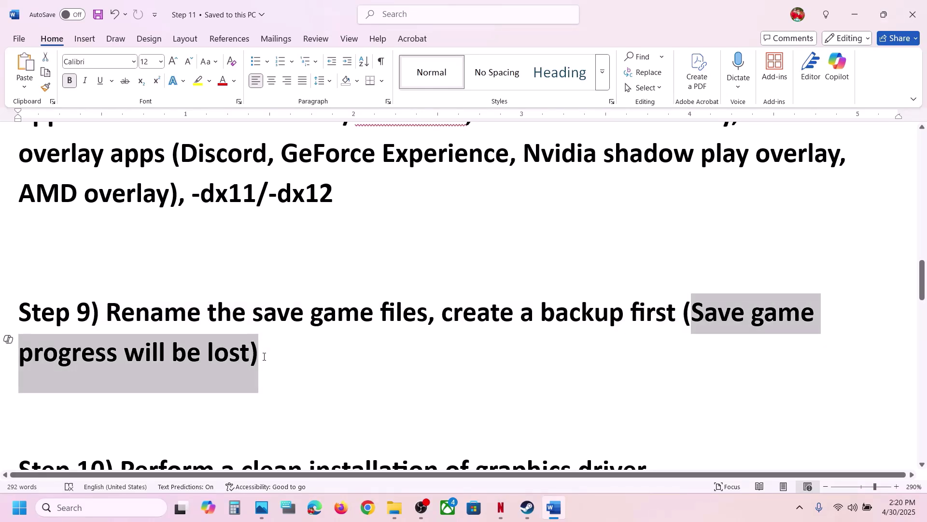
{"action": "left_click", "coordinate": [264, 357]}
{"action": "left_click_drag", "start_coordinate": [452, 317], "coordinate": [675, 317]}
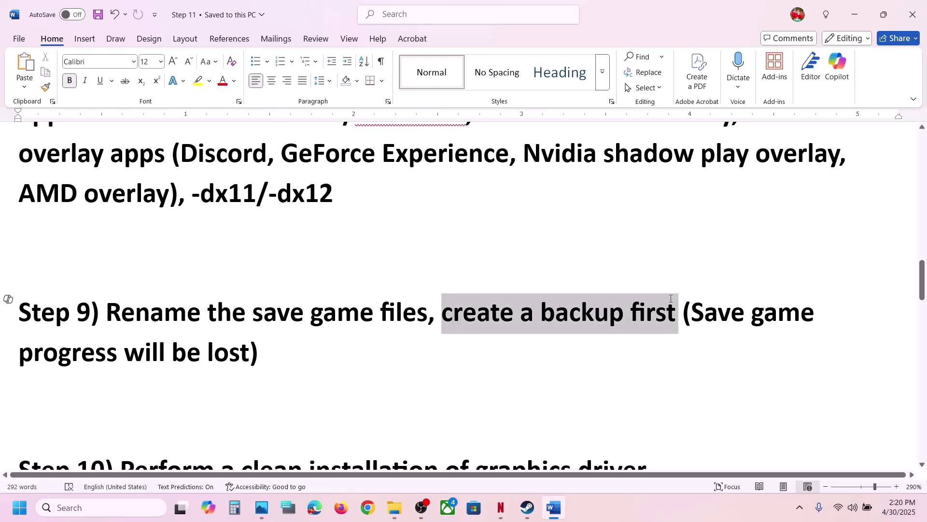
{"action": "key", "text": "alt+Tab"}
Browse the game's local files and copy the Client's Saved folder onto the desktop as a backup.
{"action": "right_click", "coordinate": [51, 418]}
{"action": "mouse_move", "coordinate": [82, 384]}
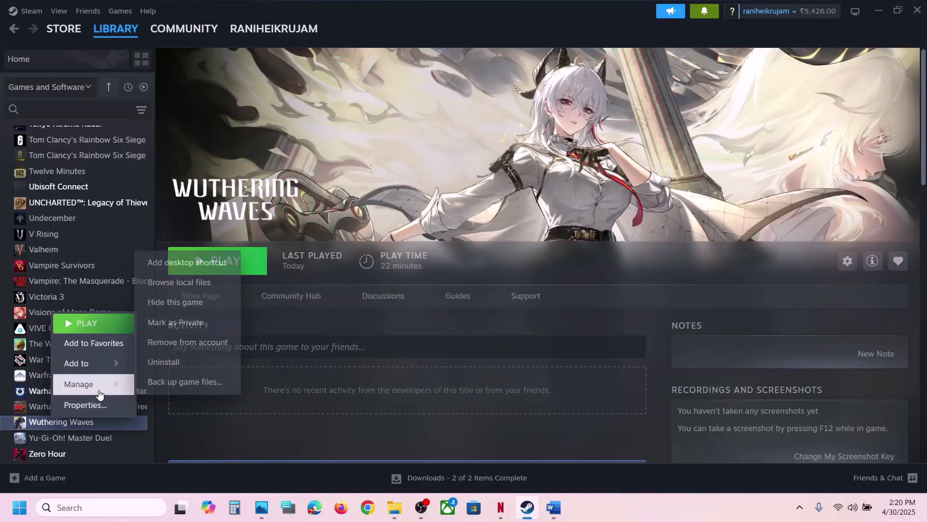
{"action": "left_click", "coordinate": [181, 284]}
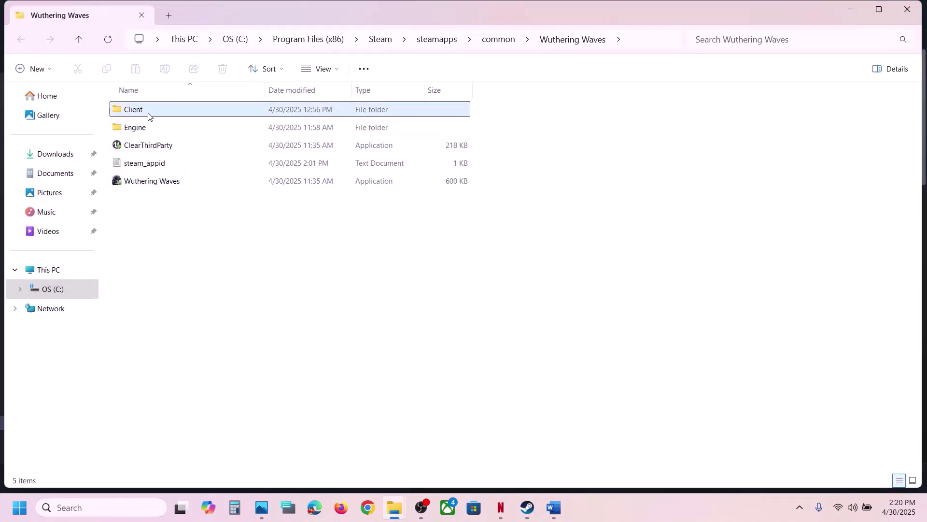
{"action": "double_click", "coordinate": [148, 111]}
{"action": "left_click", "coordinate": [158, 184]}
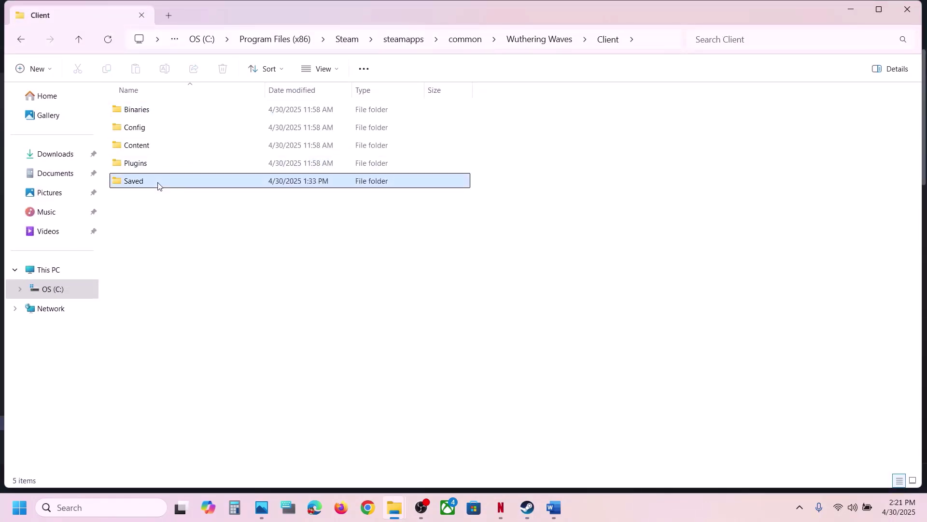
{"action": "right_click", "coordinate": [158, 184]}
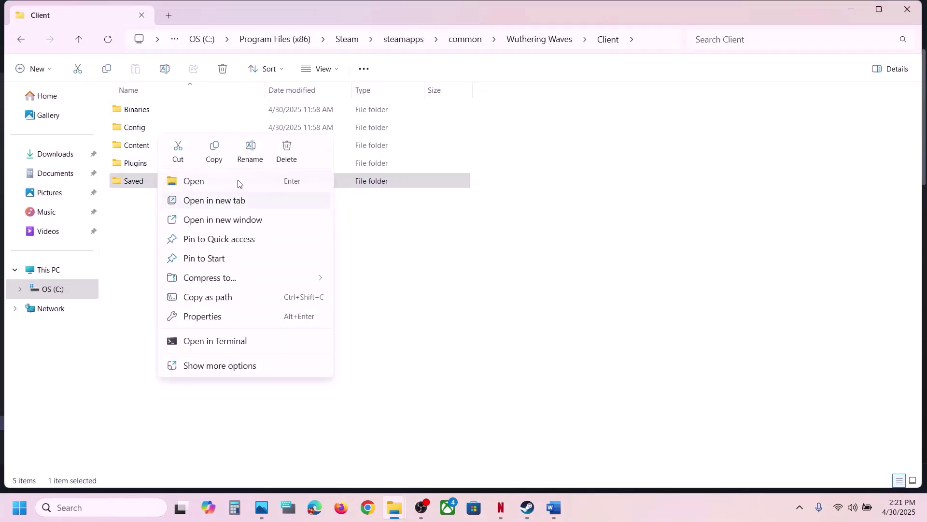
{"action": "left_click", "coordinate": [214, 155]}
{"action": "key", "text": "super+d"}
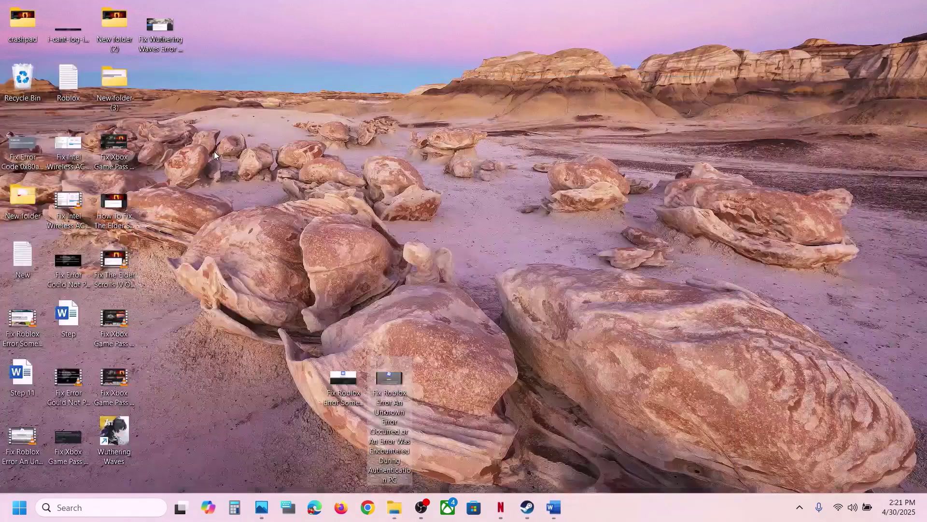
{"action": "key", "text": "ctrl+v"}
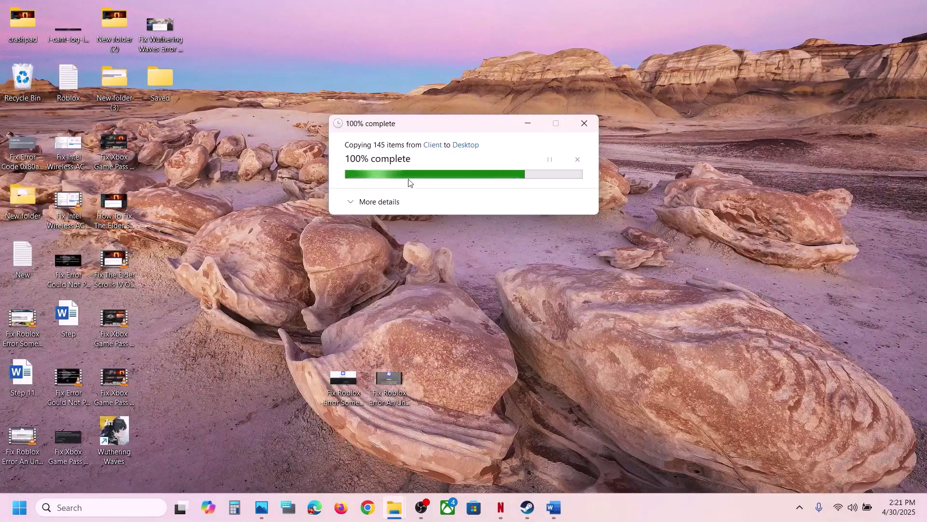
{"action": "left_click_drag", "start_coordinate": [168, 80], "coordinate": [436, 187]}
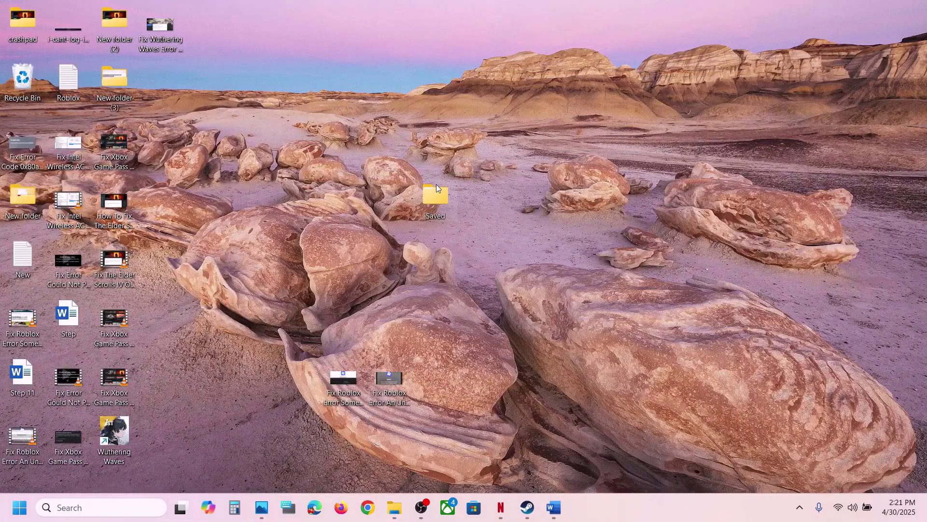
Rename the original Saved folder in Client to Saved.old.
{"action": "mouse_move", "coordinate": [395, 508]}
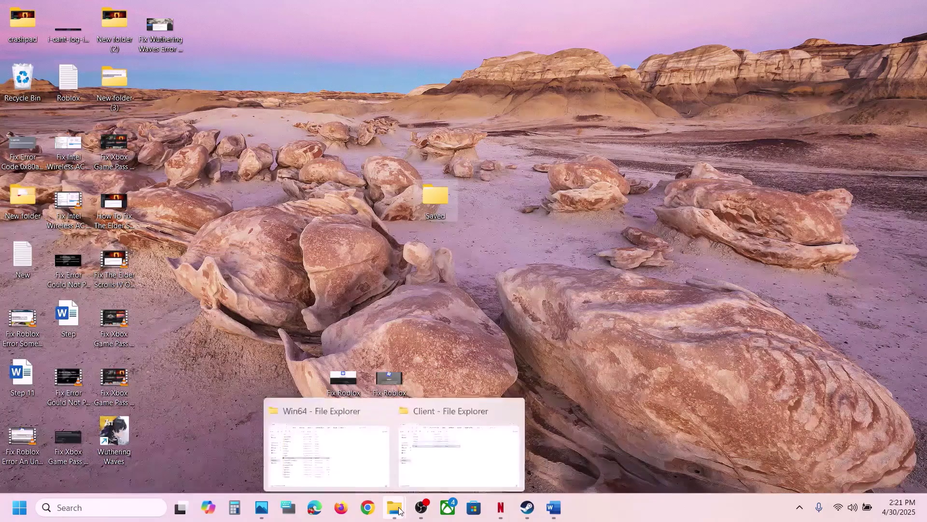
{"action": "left_click", "coordinate": [459, 447]}
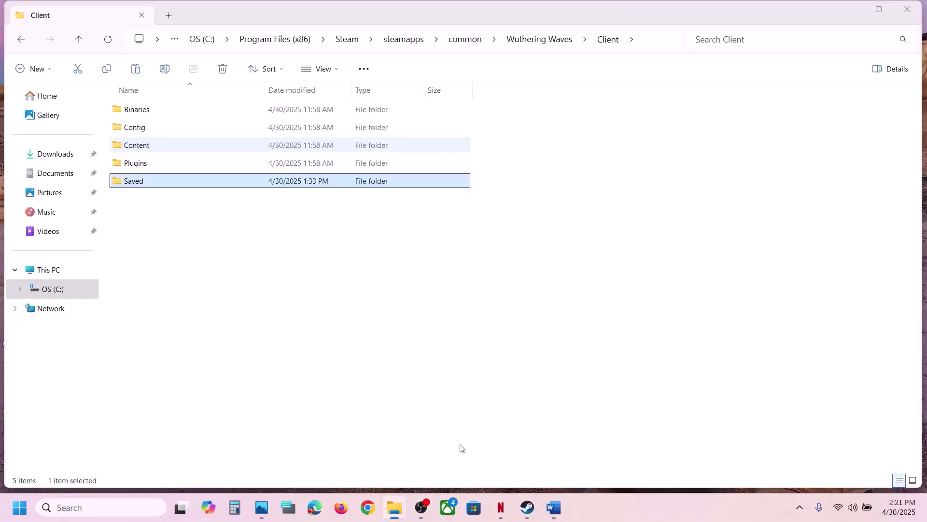
{"action": "right_click", "coordinate": [155, 180]}
{"action": "left_click", "coordinate": [285, 156]}
{"action": "left_click", "coordinate": [162, 177]}
{"action": "type", "text": ".old"}
{"action": "left_click", "coordinate": [168, 259]}
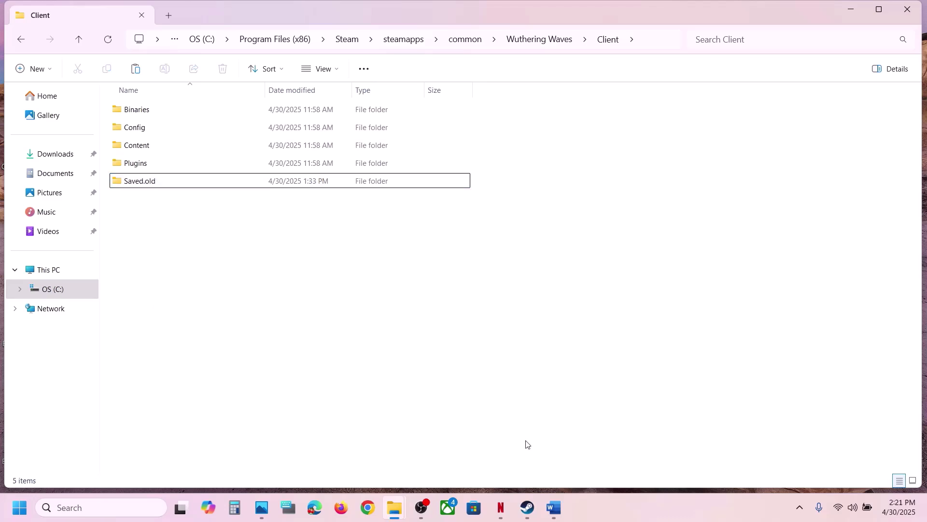
{"action": "left_click", "coordinate": [554, 507]}
{"action": "scroll", "coordinate": [439, 346], "scroll_direction": "down", "scroll_amount": 3}
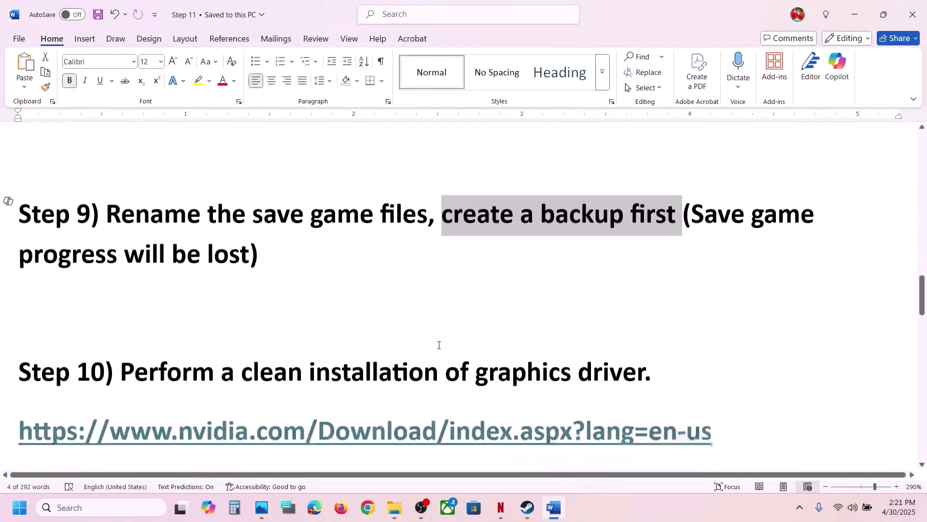
{"action": "scroll", "coordinate": [439, 346], "scroll_direction": "down", "scroll_amount": 1}
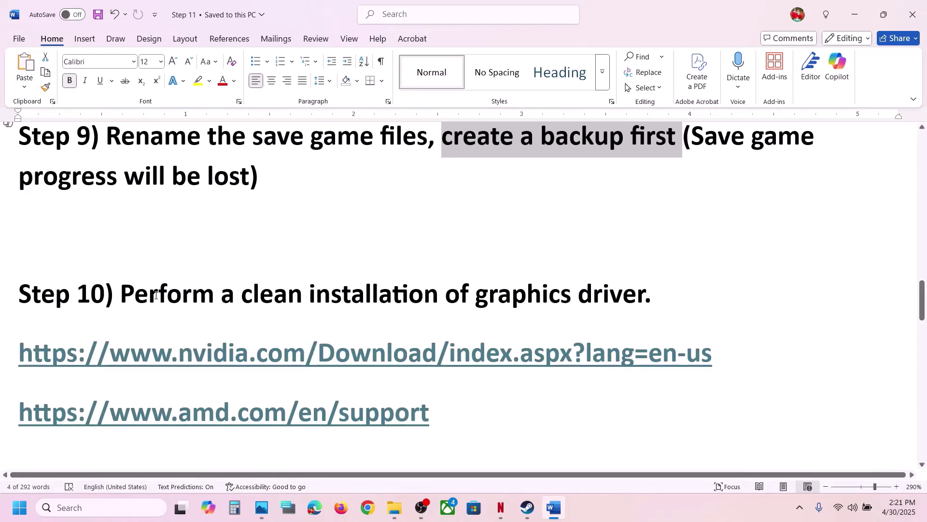
{"action": "left_click_drag", "start_coordinate": [155, 295], "coordinate": [643, 297]}
{"action": "scroll", "coordinate": [306, 372], "scroll_direction": "down", "scroll_amount": 1}
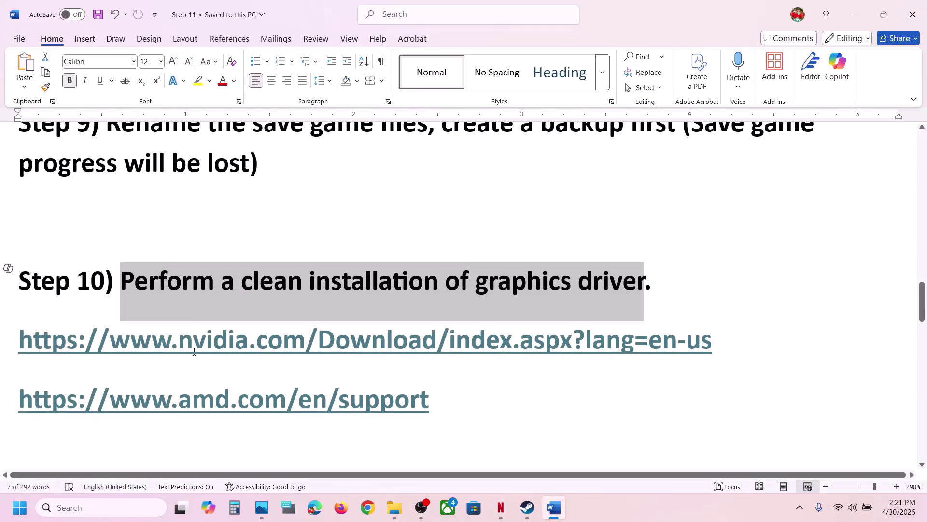
{"action": "left_click_drag", "start_coordinate": [194, 352], "coordinate": [497, 350]}
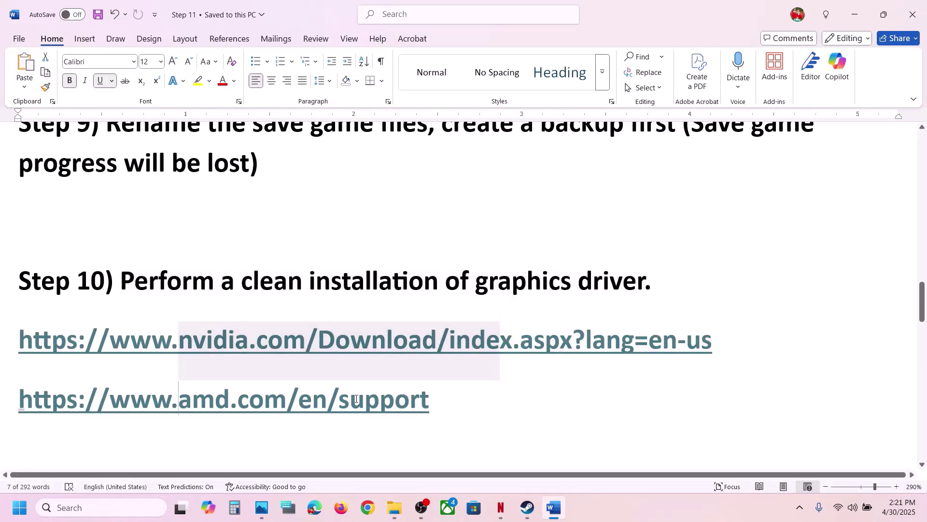
{"action": "left_click_drag", "start_coordinate": [356, 399], "coordinate": [429, 399]}
{"action": "left_click_drag", "start_coordinate": [228, 340], "coordinate": [455, 341]}
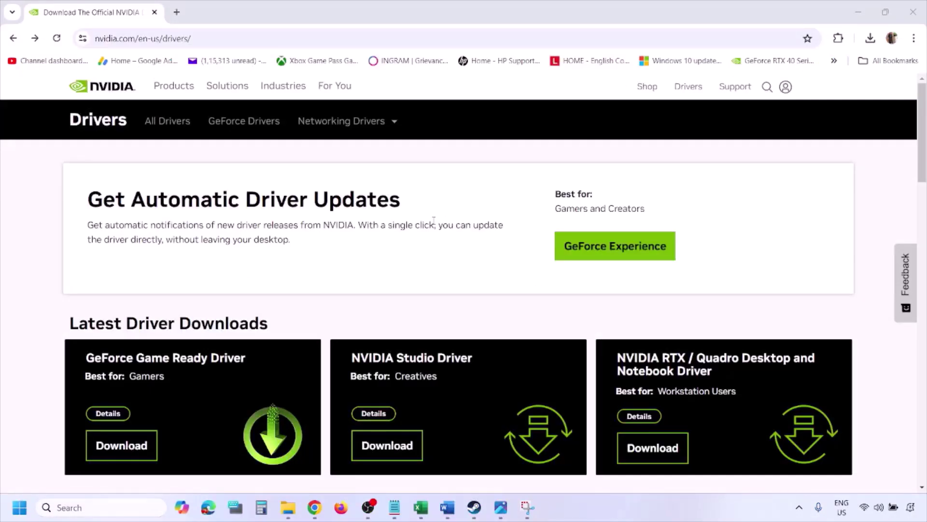
Run NVIDIA's Manual Driver Search for the RTX 3050 Laptop GPU with Windows 11 selected.
{"action": "scroll", "coordinate": [217, 296], "scroll_direction": "down", "scroll_amount": 8}
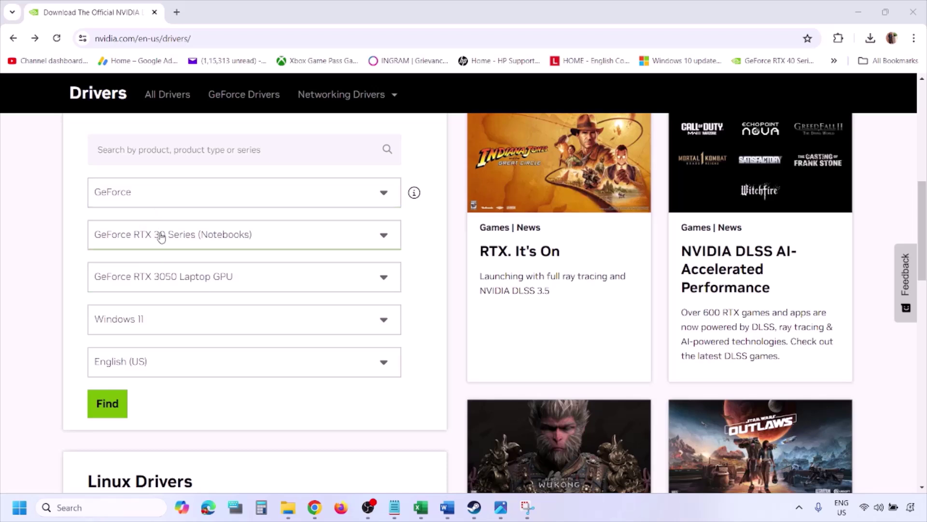
{"action": "left_click", "coordinate": [154, 322]}
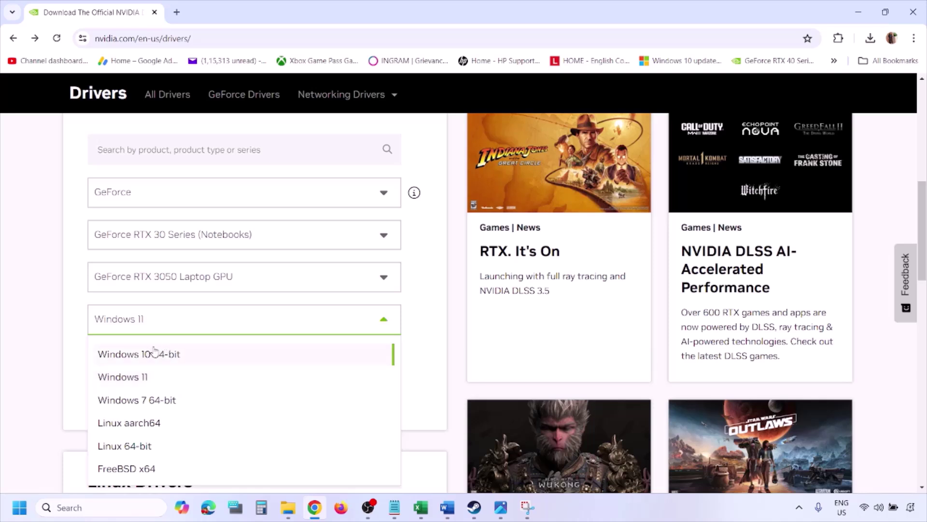
{"action": "left_click", "coordinate": [135, 378]}
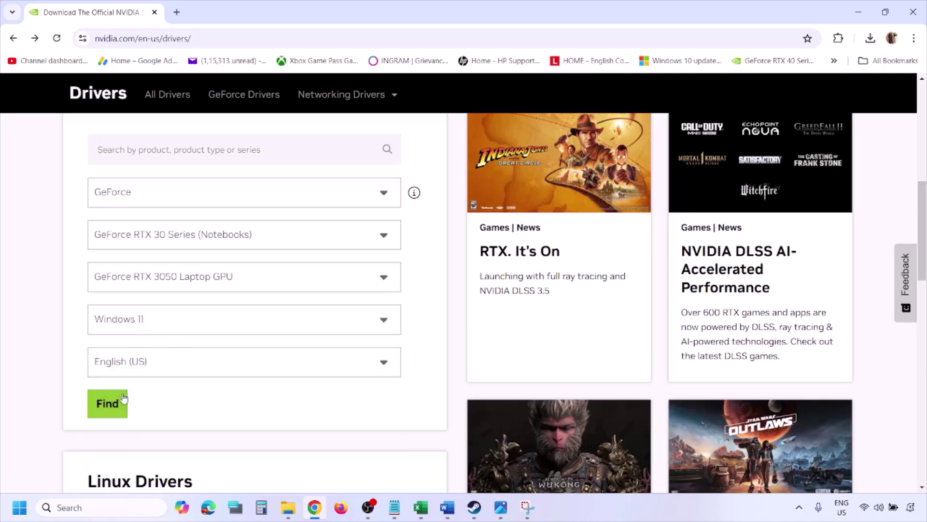
{"action": "left_click", "coordinate": [107, 403]}
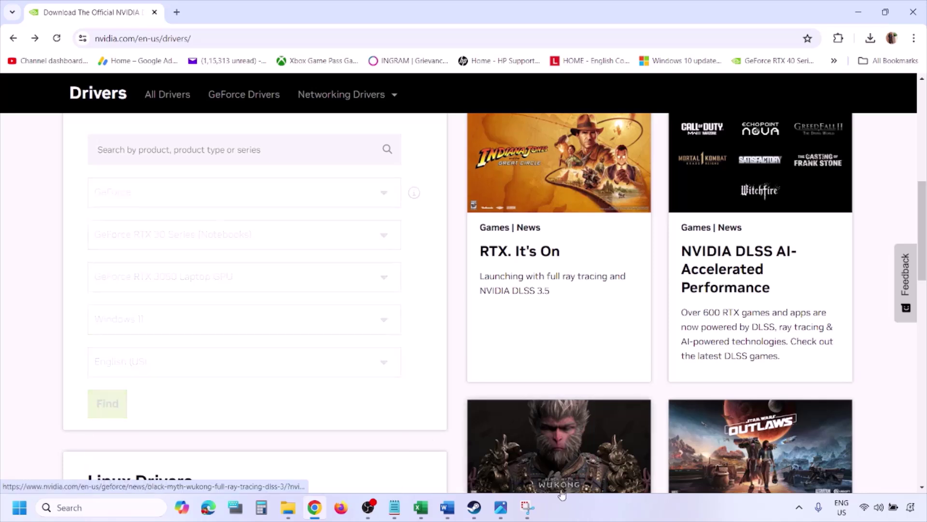
{"action": "left_click", "coordinate": [501, 507]}
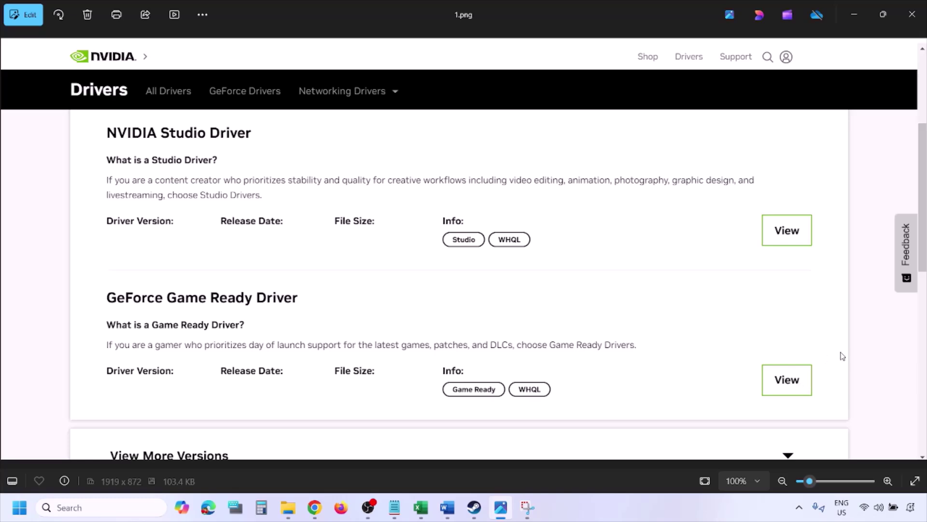
Page through the screenshots from the driver download page to 5.png's custom clean-installation options.
{"action": "key", "text": "Right"}
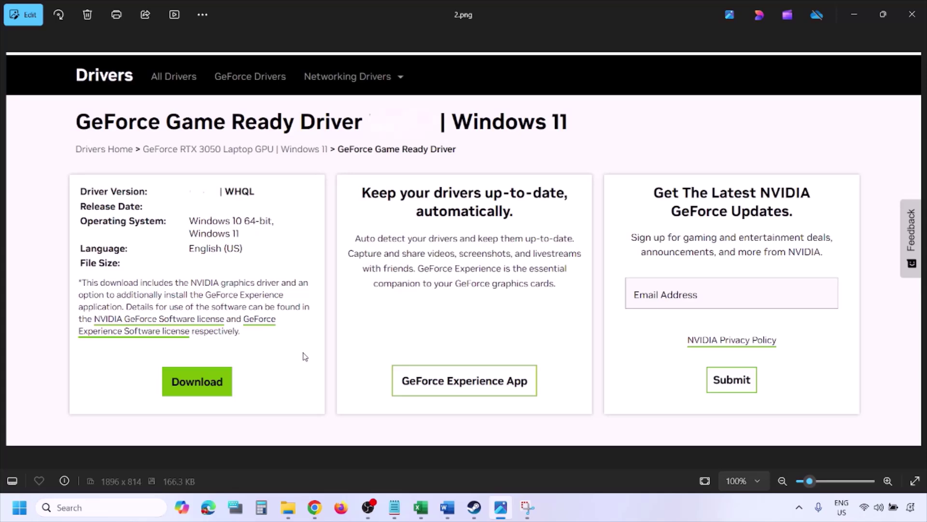
{"action": "key", "text": "Right"}
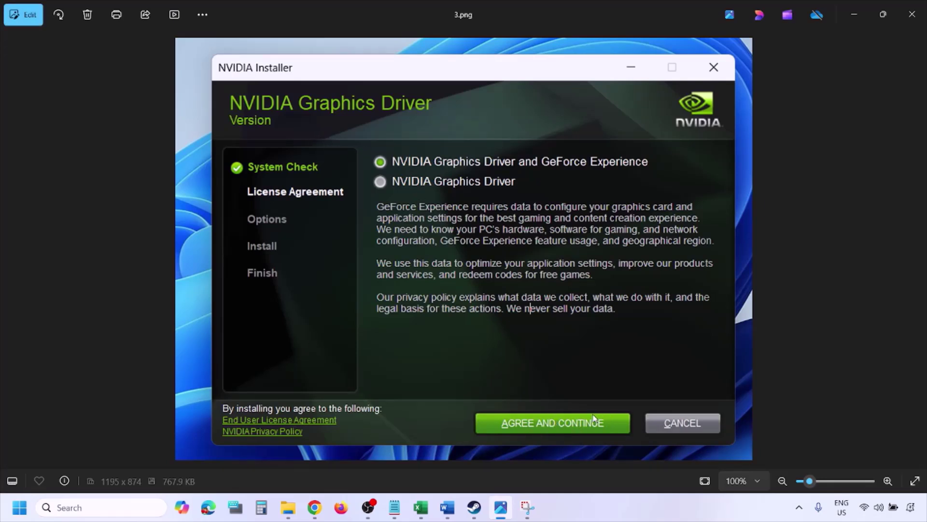
{"action": "key", "text": "Right"}
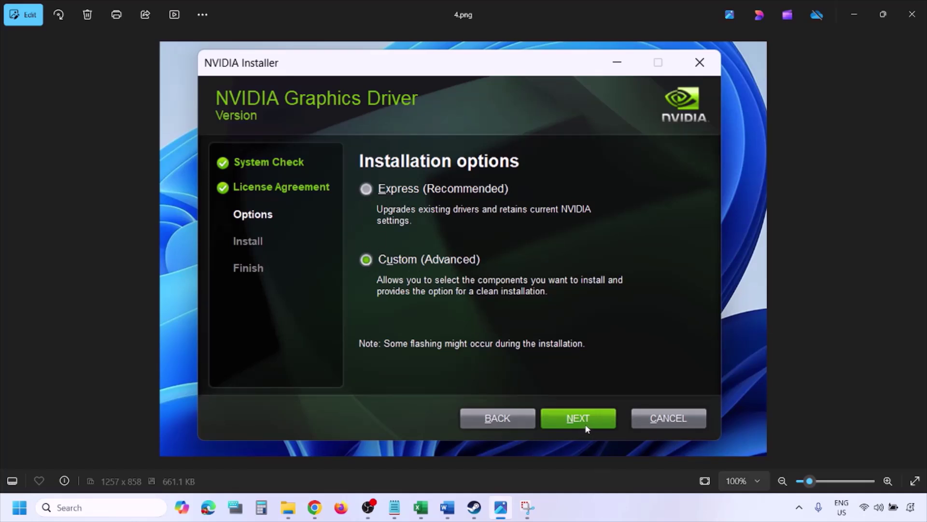
{"action": "key", "text": "Right"}
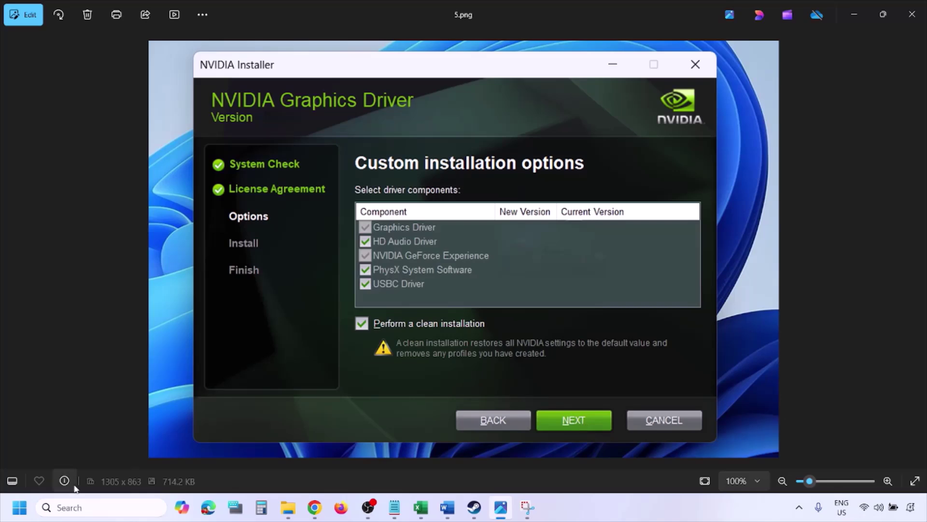
Show the Restart option in the Start menu's power menu, then close it.
{"action": "left_click", "coordinate": [19, 507]}
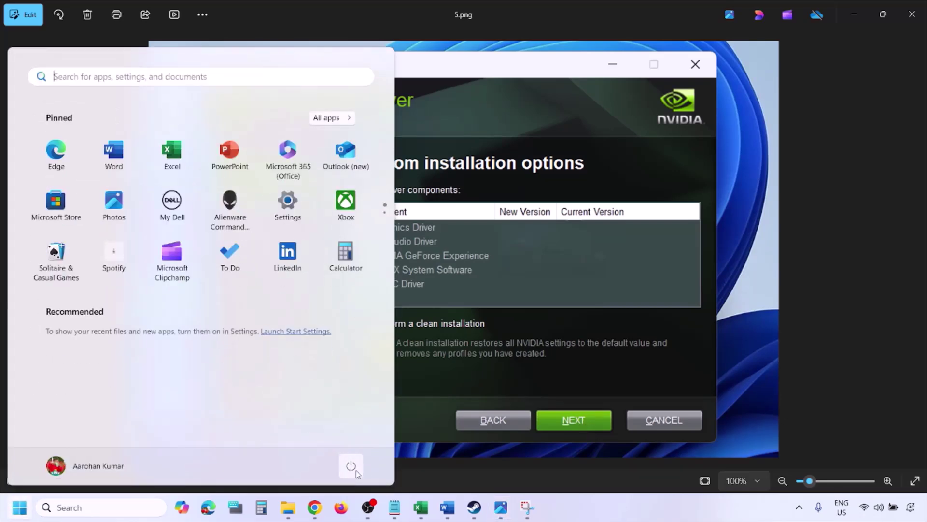
{"action": "left_click", "coordinate": [354, 468]}
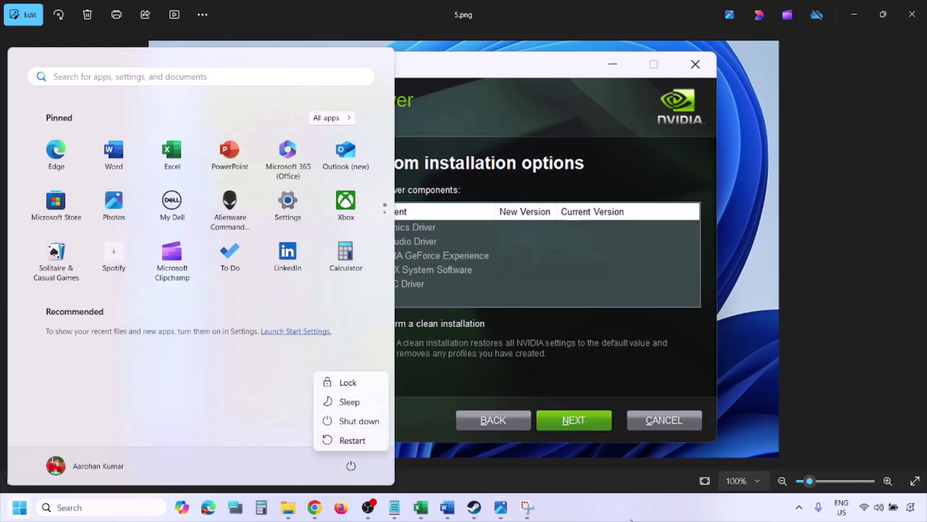
{"action": "left_click", "coordinate": [370, 440]}
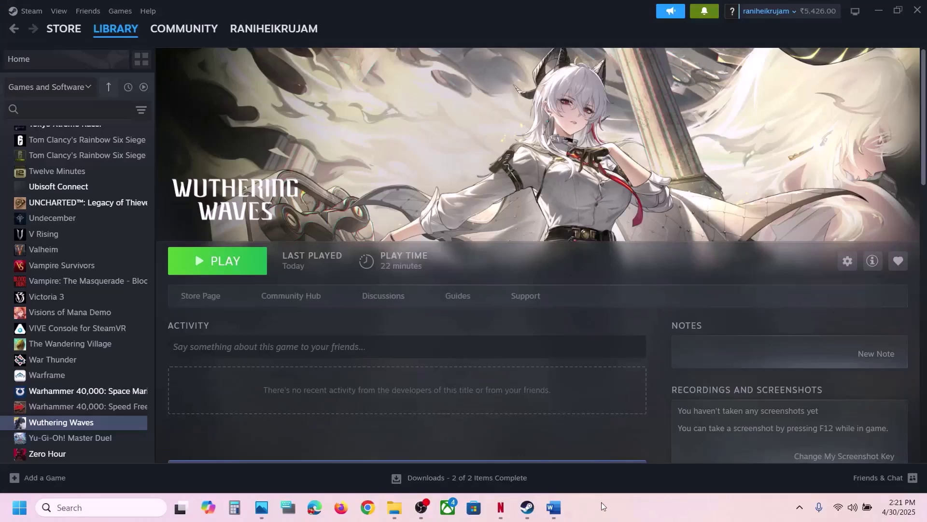
Select the word 'graphics' in Step 11 and try pasting it into Windows search.
{"action": "left_click", "coordinate": [560, 513]}
{"action": "left_click_drag", "start_coordinate": [94, 399], "coordinate": [528, 421]}
{"action": "key", "text": "ctrl+c"}
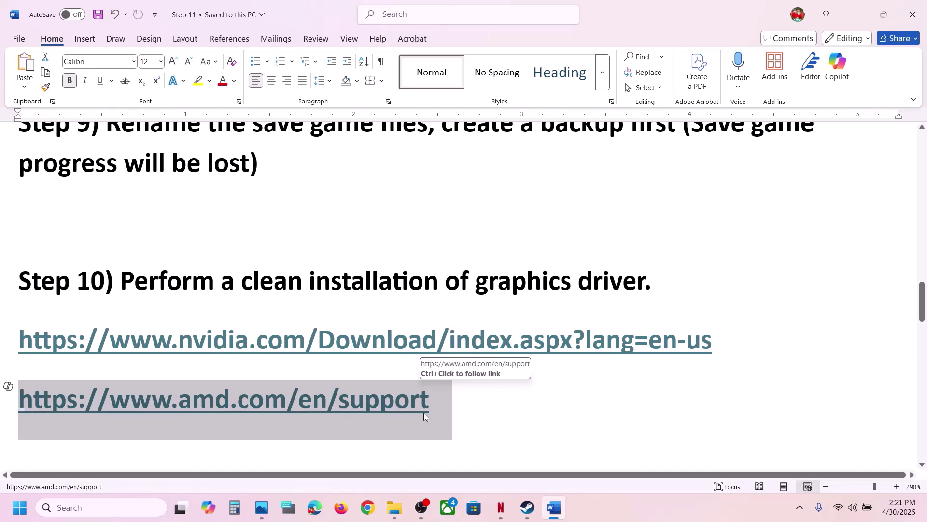
{"action": "scroll", "coordinate": [265, 341], "scroll_direction": "down", "scroll_amount": 3}
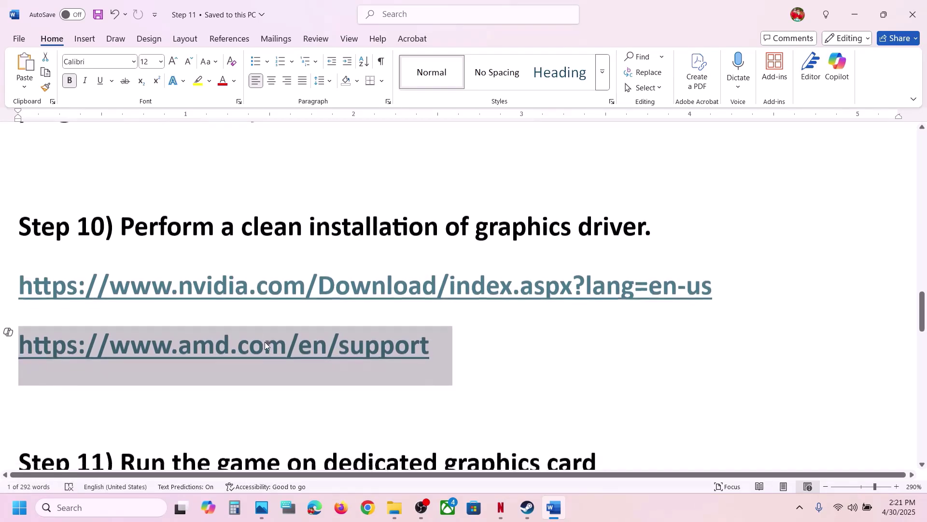
{"action": "double_click", "coordinate": [499, 309]}
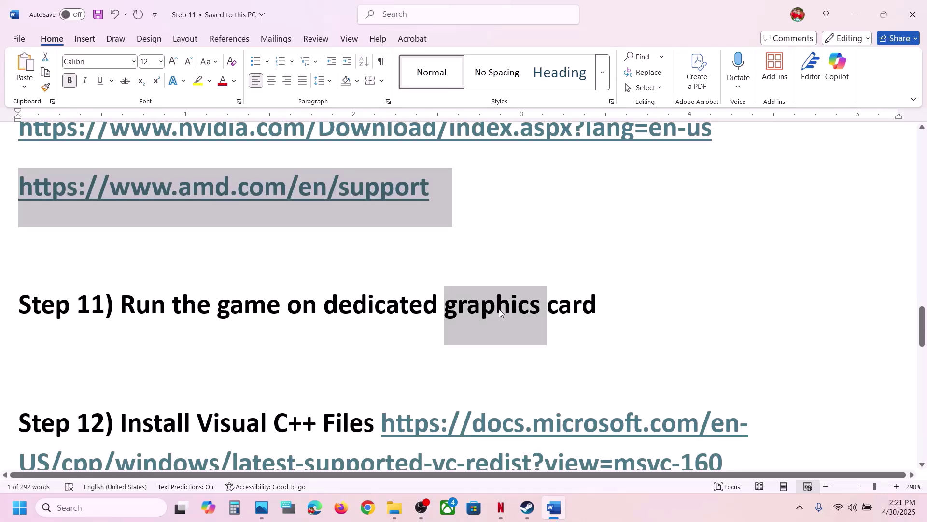
{"action": "left_click", "coordinate": [111, 508]}
{"action": "key", "text": "ctrl+v"}
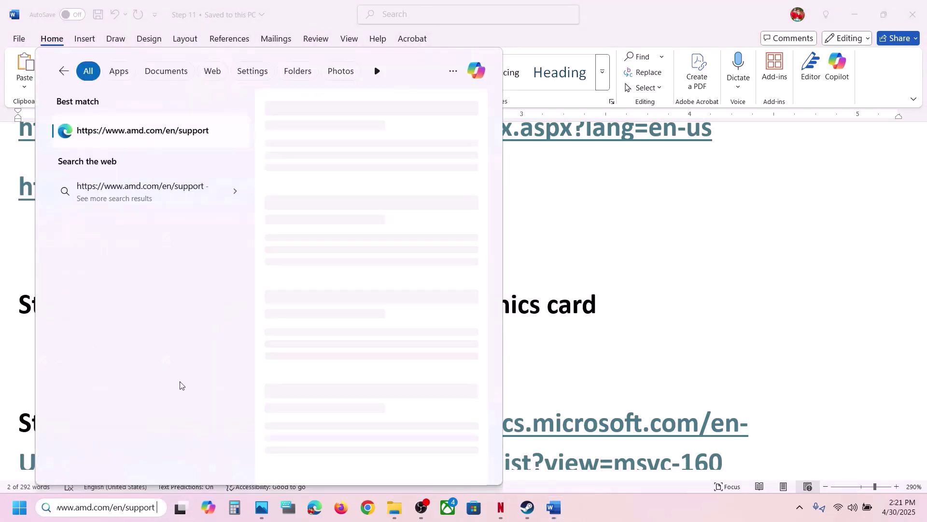
{"action": "left_click", "coordinate": [634, 275]}
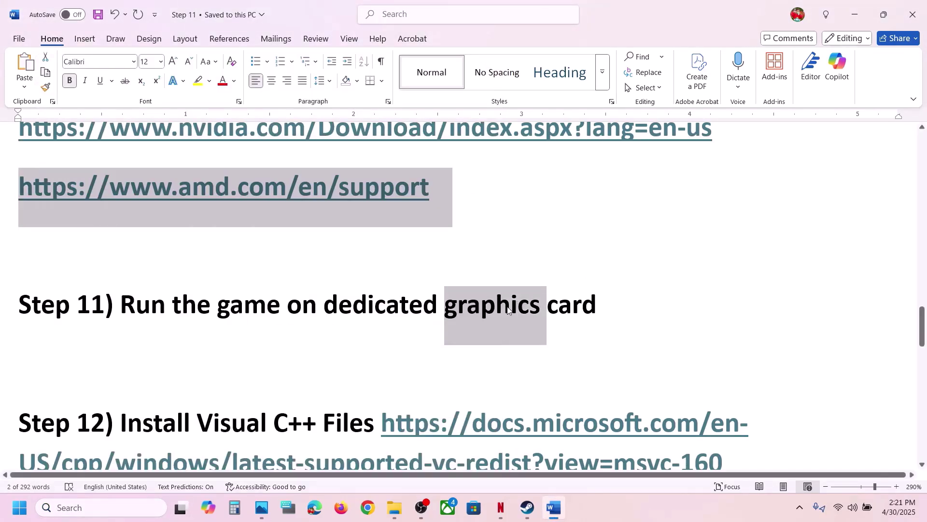
Copy 'graphics' again and paste it into Windows search to find Graphics settings.
{"action": "right_click", "coordinate": [508, 310]}
{"action": "key", "text": "Escape"}
{"action": "left_click", "coordinate": [463, 312]}
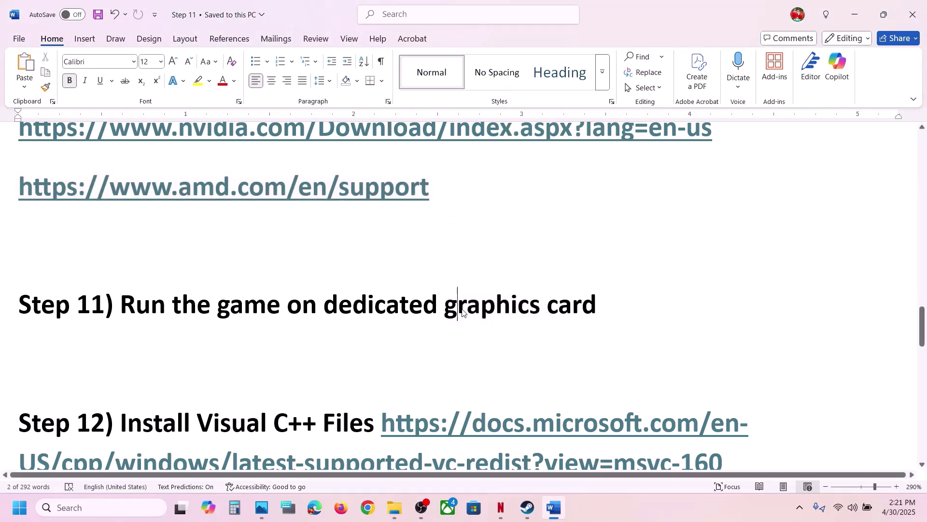
{"action": "double_click", "coordinate": [504, 310]}
{"action": "key", "text": "ctrl+c"}
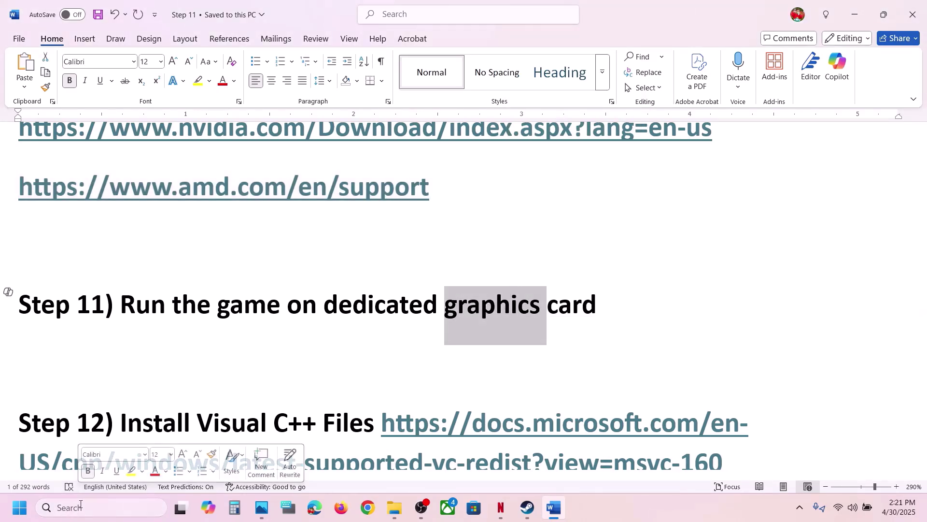
{"action": "left_click", "coordinate": [80, 507]}
{"action": "key", "text": "ctrl+v"}
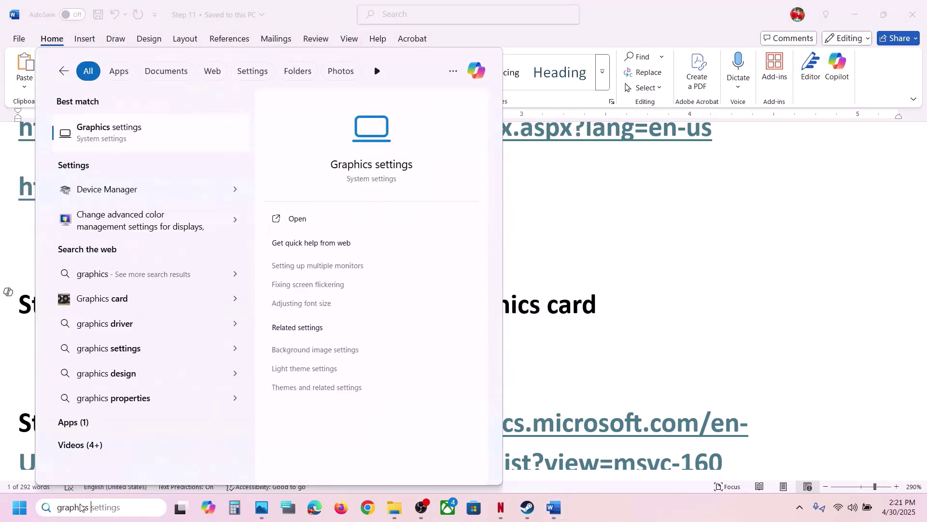
Add Client-Win64-Shipping from Wuthering Waves\Client\Binaries\Win64 to the Graphics settings app list.
{"action": "left_click", "coordinate": [126, 129]}
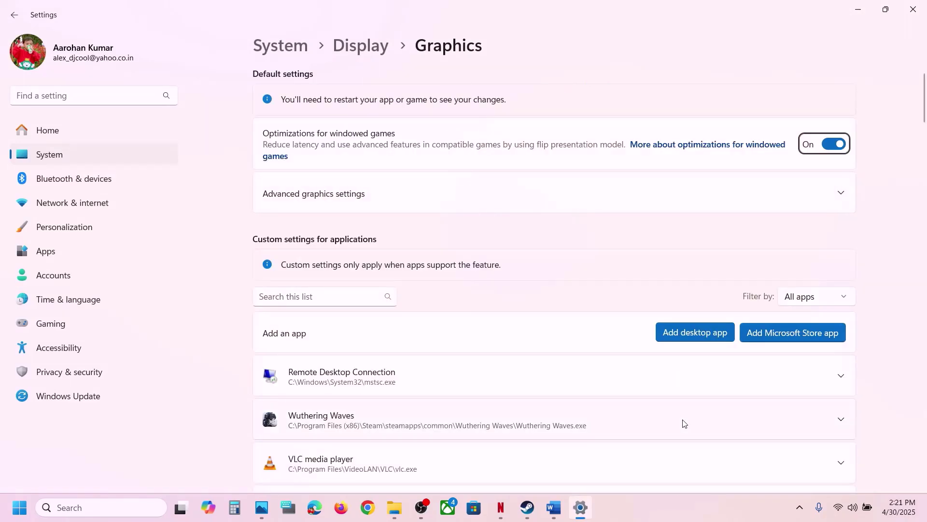
{"action": "left_click", "coordinate": [697, 341]}
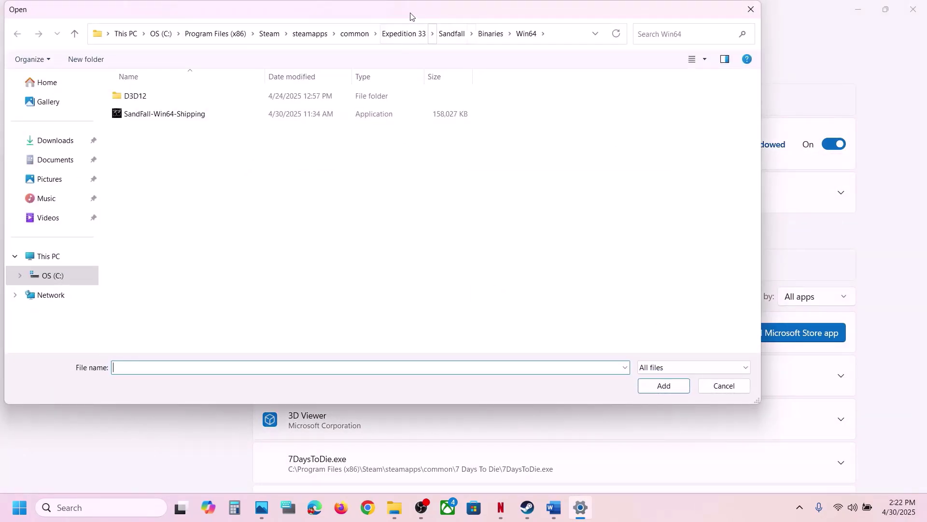
{"action": "left_click", "coordinate": [356, 34]}
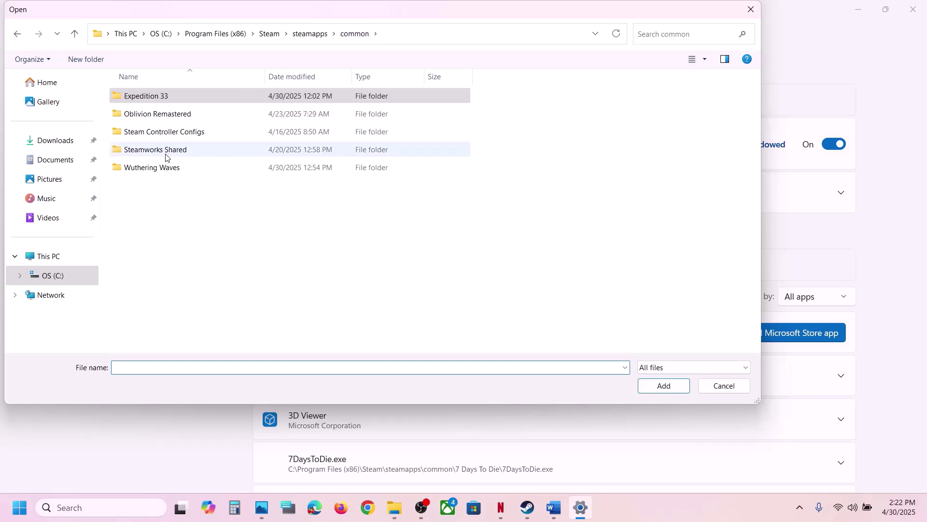
{"action": "double_click", "coordinate": [157, 169]}
{"action": "double_click", "coordinate": [137, 96]}
{"action": "double_click", "coordinate": [135, 99]}
{"action": "double_click", "coordinate": [136, 99]}
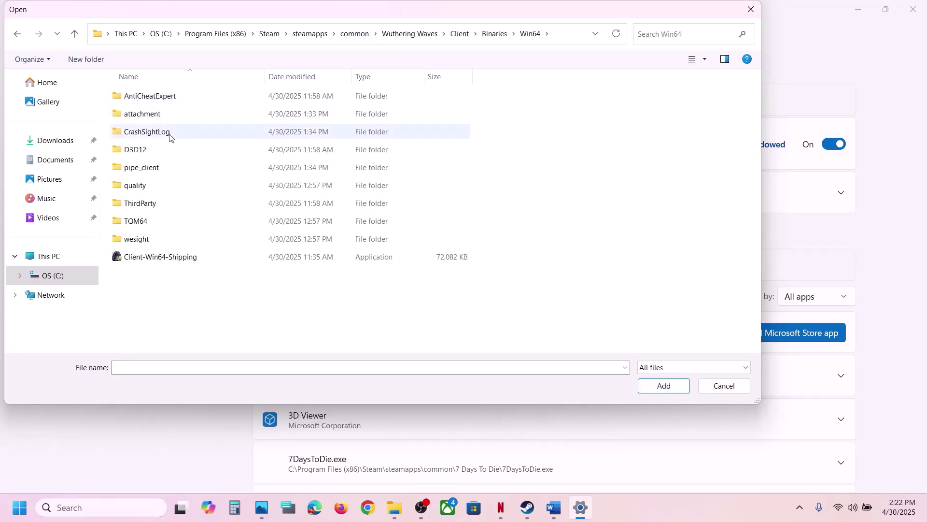
{"action": "left_click", "coordinate": [137, 263]}
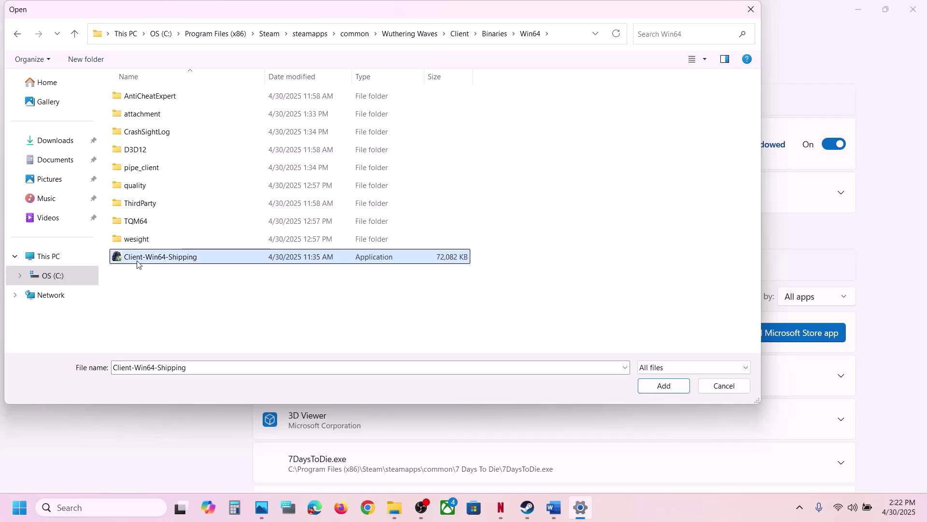
{"action": "left_click", "coordinate": [661, 386]}
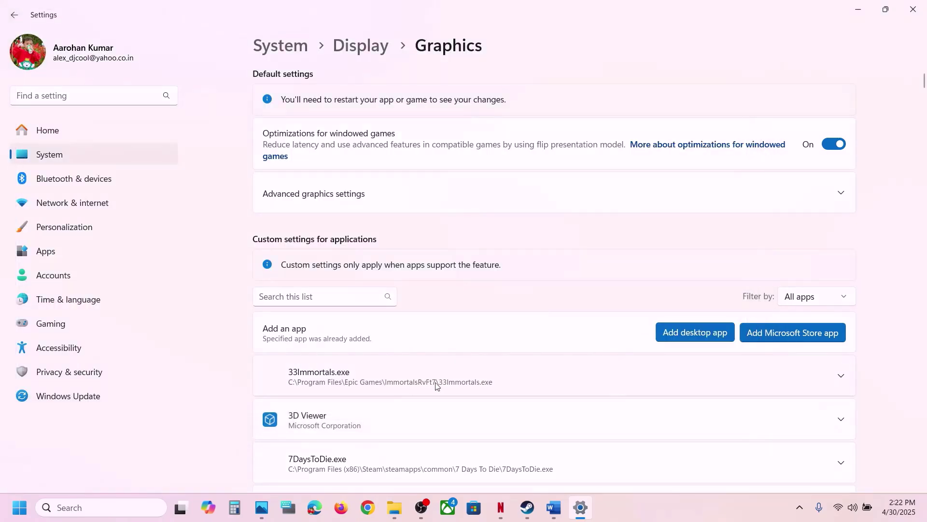
Set the Wuthering Waves client's GPU preference to High Performance (NVIDIA GeForce RTX 3050 Laptop GPU).
{"action": "scroll", "coordinate": [397, 393], "scroll_direction": "down", "scroll_amount": 15}
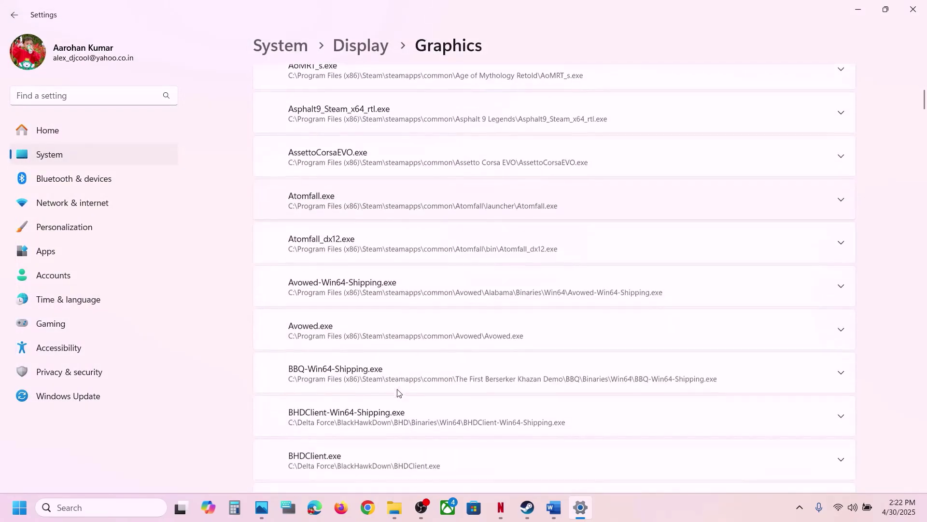
{"action": "scroll", "coordinate": [397, 392], "scroll_direction": "down", "scroll_amount": 5}
{"action": "scroll", "coordinate": [397, 392], "scroll_direction": "up", "scroll_amount": 5}
{"action": "scroll", "coordinate": [397, 392], "scroll_direction": "down", "scroll_amount": 9}
{"action": "scroll", "coordinate": [397, 392], "scroll_direction": "down", "scroll_amount": 20}
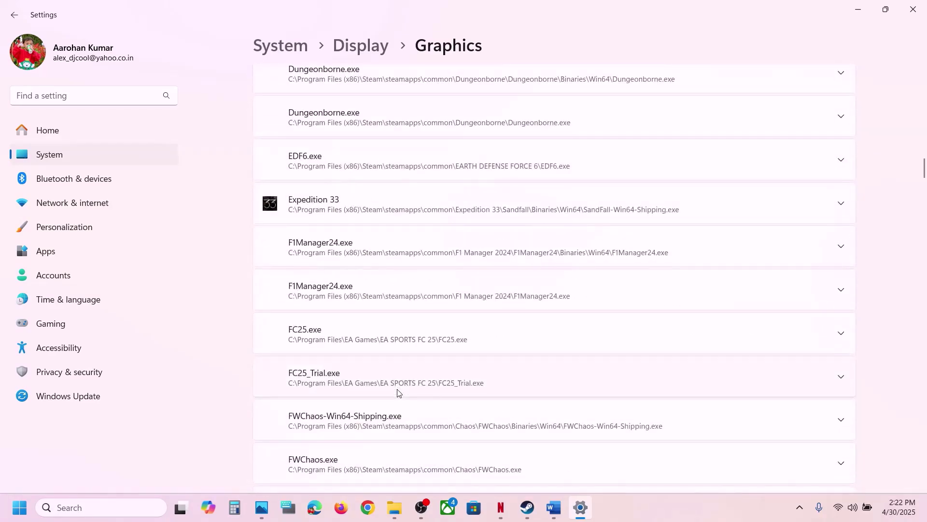
{"action": "scroll", "coordinate": [397, 392], "scroll_direction": "down", "scroll_amount": 20}
{"action": "scroll", "coordinate": [397, 392], "scroll_direction": "up", "scroll_amount": 8}
{"action": "scroll", "coordinate": [397, 392], "scroll_direction": "down", "scroll_amount": 20}
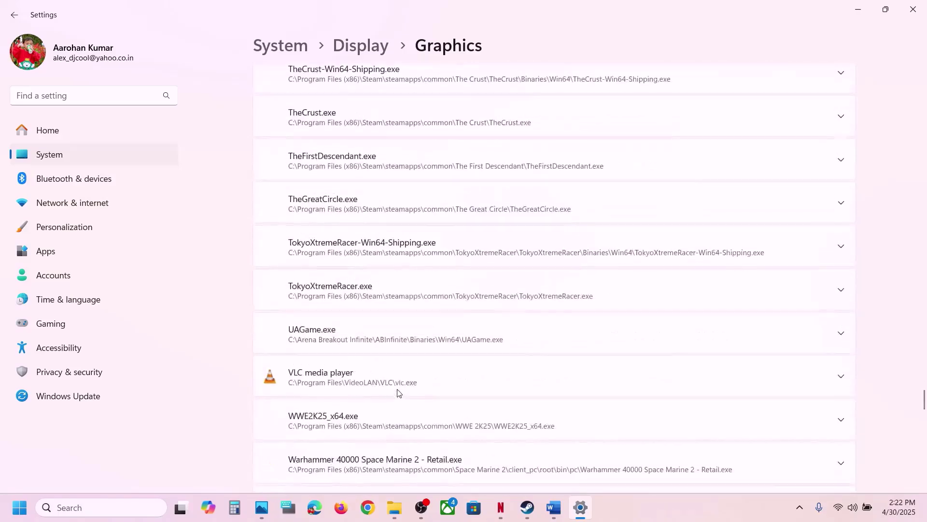
{"action": "scroll", "coordinate": [397, 393], "scroll_direction": "down", "scroll_amount": 8}
{"action": "scroll", "coordinate": [398, 393], "scroll_direction": "up", "scroll_amount": 1}
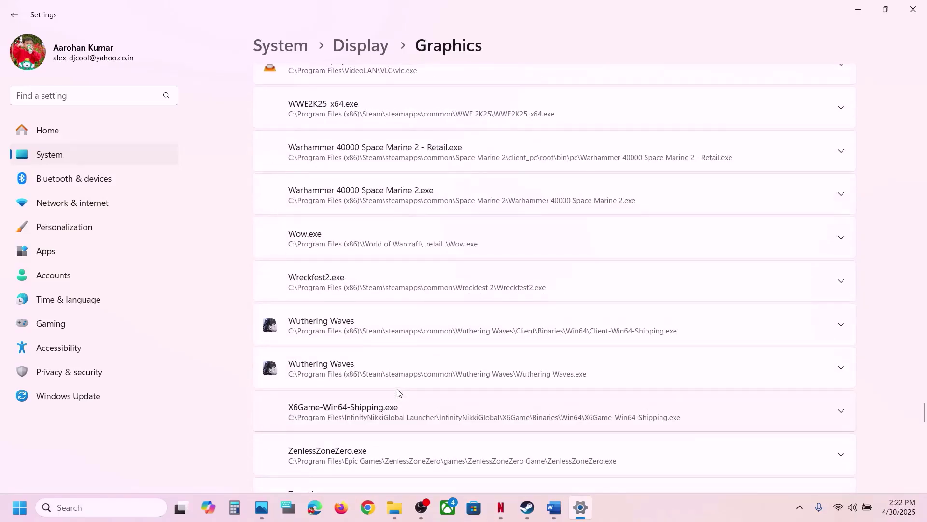
{"action": "scroll", "coordinate": [431, 332], "scroll_direction": "down", "scroll_amount": 1}
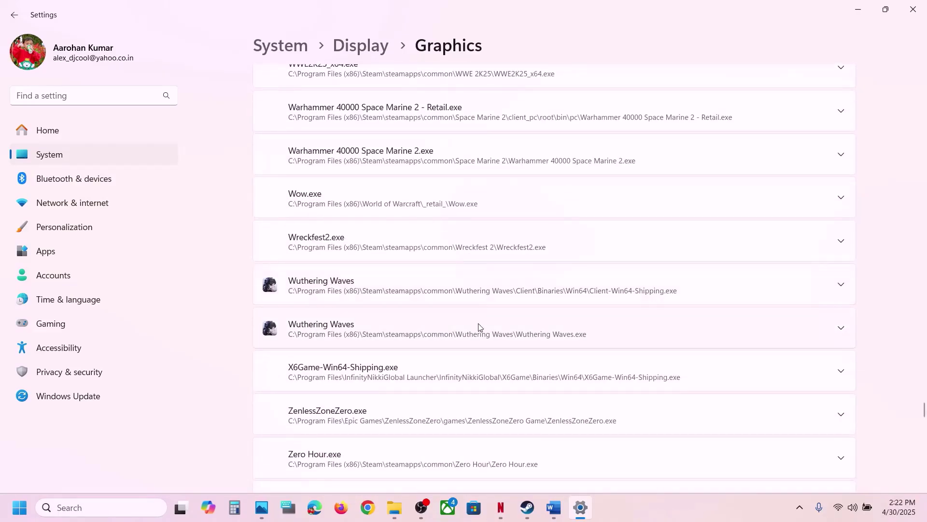
{"action": "left_click", "coordinate": [432, 300]}
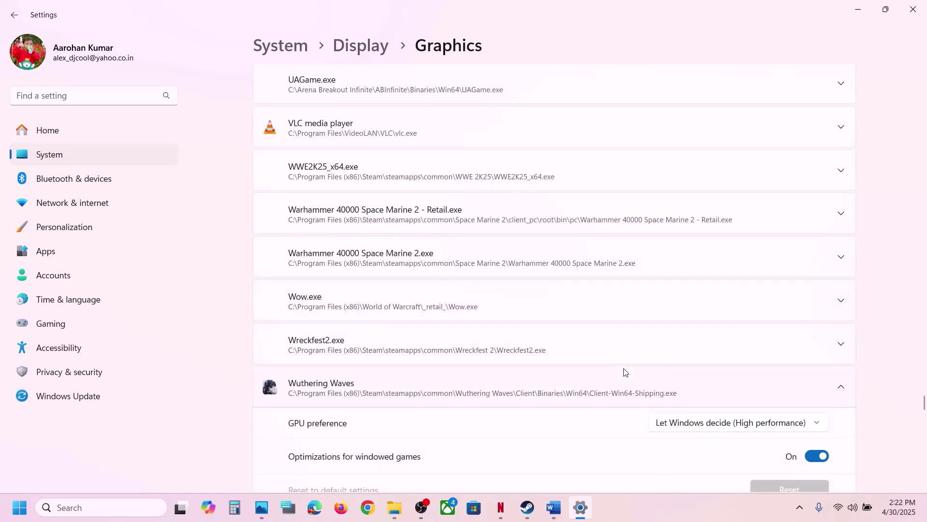
{"action": "left_click", "coordinate": [722, 314]}
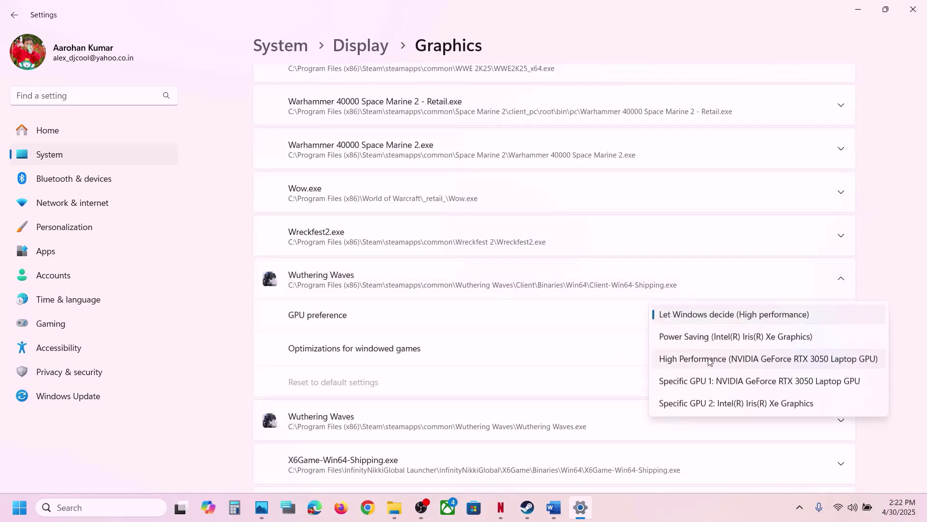
{"action": "left_click", "coordinate": [733, 362]}
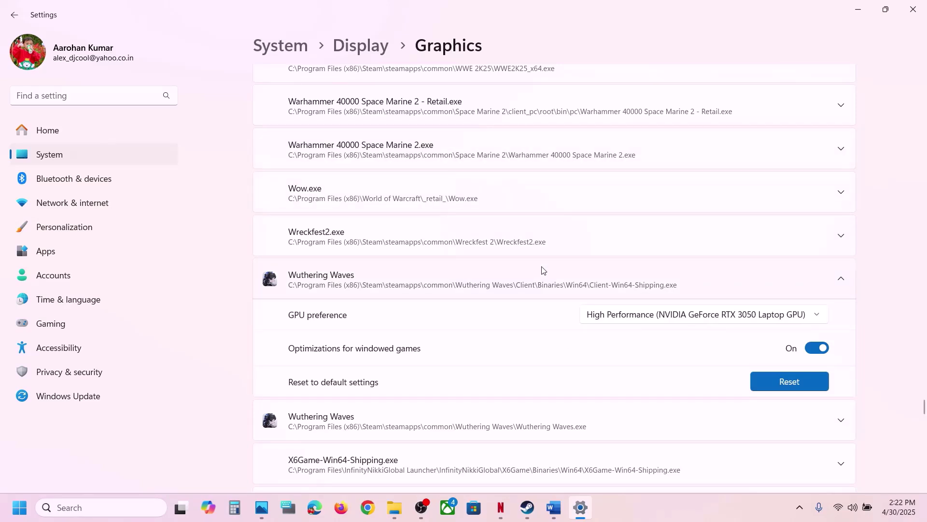
Keep High Performance on the second Wuthering Waves entry and close Settings.
{"action": "scroll", "coordinate": [508, 322], "scroll_direction": "down", "scroll_amount": 1}
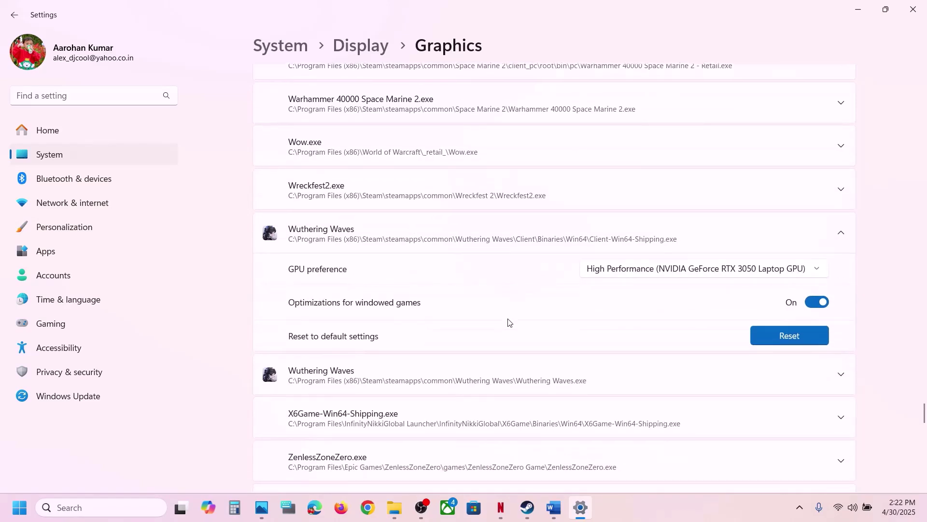
{"action": "left_click", "coordinate": [515, 383]}
{"action": "scroll", "coordinate": [749, 383], "scroll_direction": "down", "scroll_amount": 3}
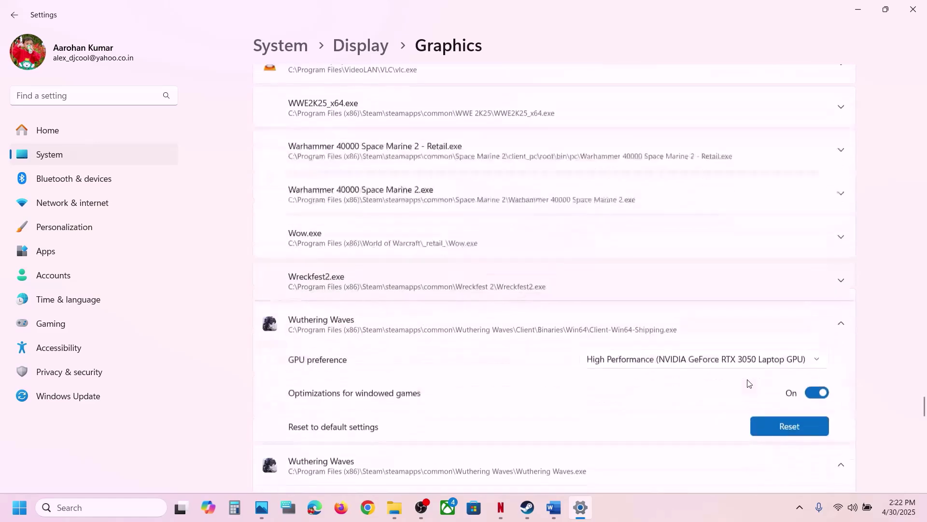
{"action": "left_click", "coordinate": [685, 353]}
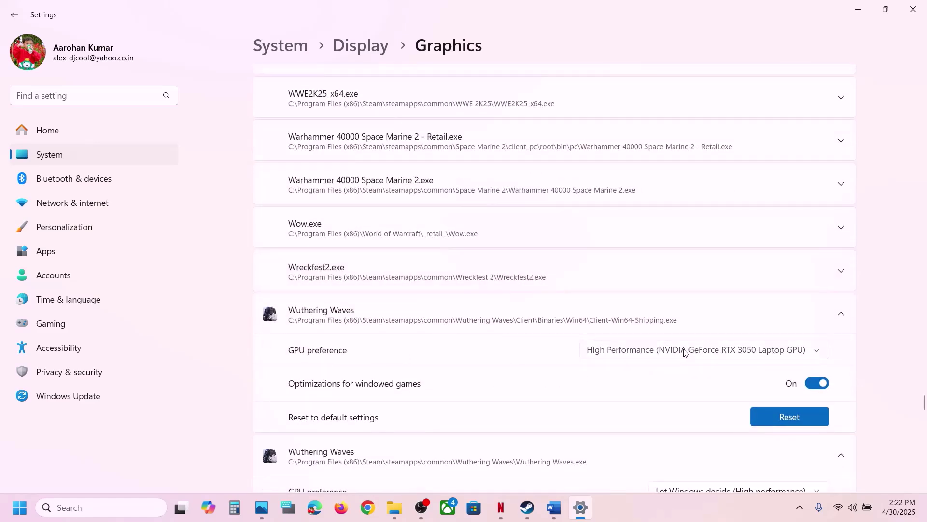
{"action": "left_click", "coordinate": [919, 281]}
{"action": "left_click", "coordinate": [912, 9]}
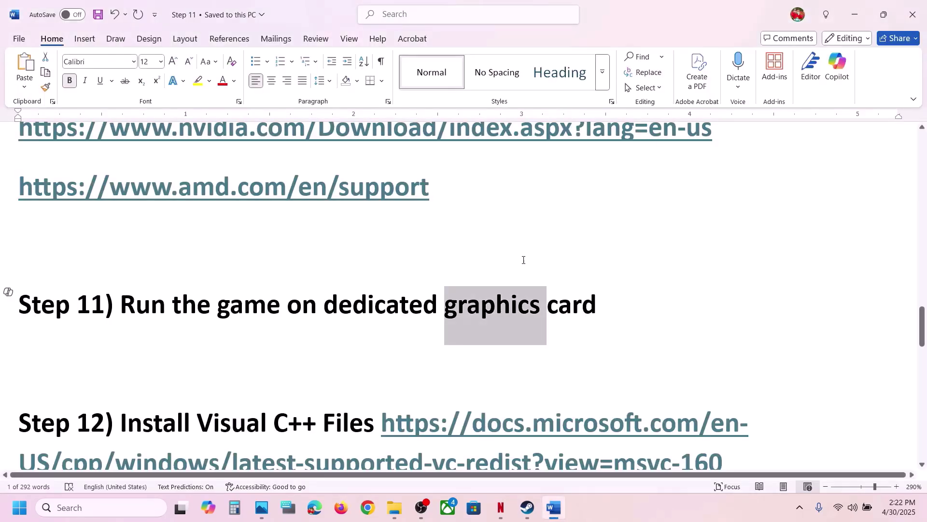
Load the Step 12 Visual C++ Redistributable link in Chrome and scroll to the download table.
{"action": "scroll", "coordinate": [396, 410], "scroll_direction": "down", "scroll_amount": 3}
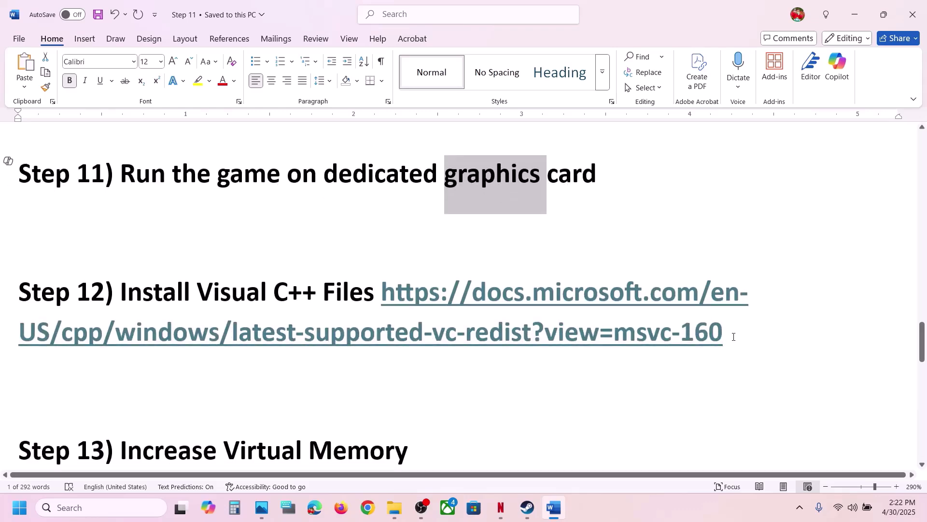
{"action": "left_click_drag", "start_coordinate": [734, 337], "coordinate": [382, 293]}
{"action": "key", "text": "ctrl+c"}
{"action": "left_click", "coordinate": [368, 506]}
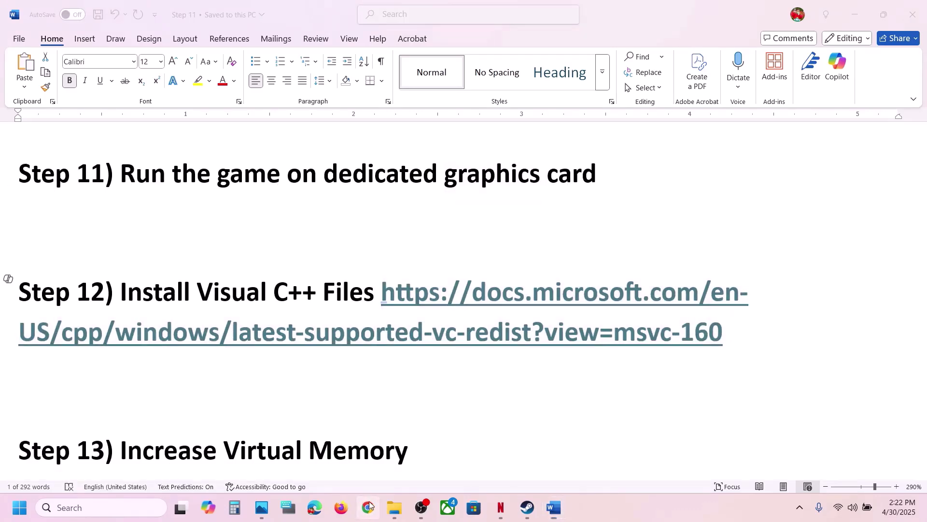
{"action": "key", "text": "ctrl+v"}
{"action": "key", "text": "Return"}
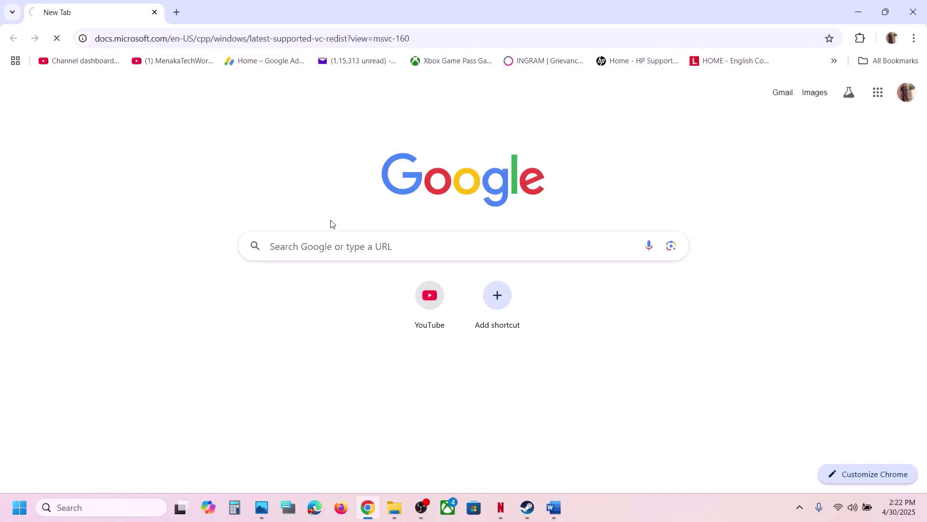
{"action": "scroll", "coordinate": [256, 182], "scroll_direction": "down", "scroll_amount": 7}
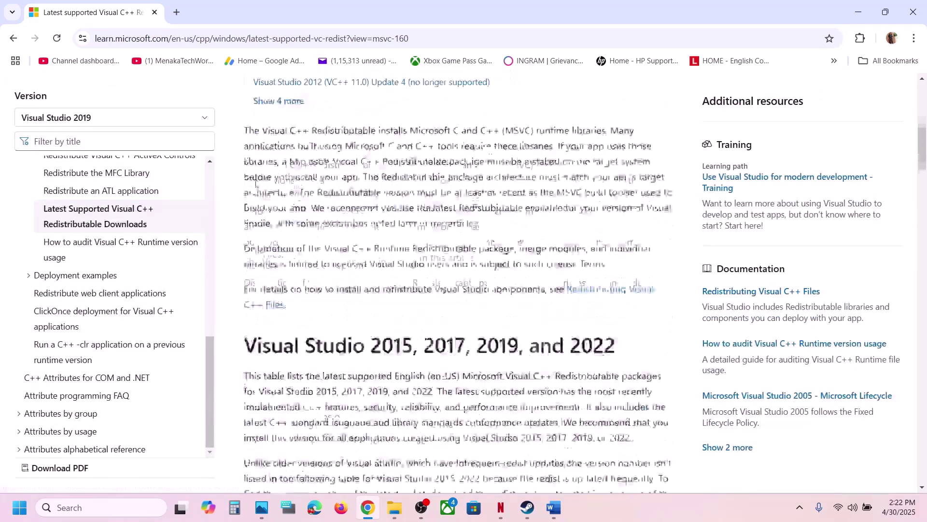
{"action": "left_click_drag", "start_coordinate": [282, 267], "coordinate": [630, 269]}
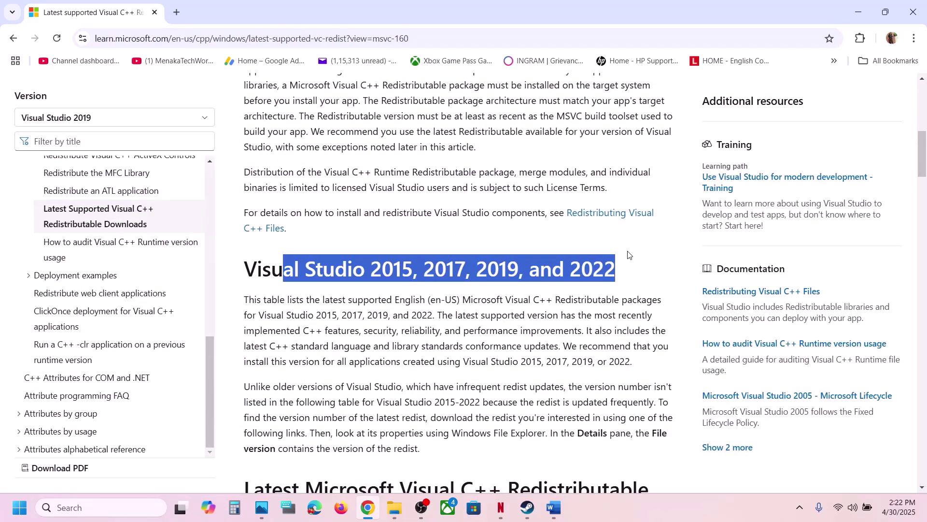
{"action": "scroll", "coordinate": [379, 404], "scroll_direction": "down", "scroll_amount": 5}
{"action": "scroll", "coordinate": [379, 403], "scroll_direction": "down", "scroll_amount": 3}
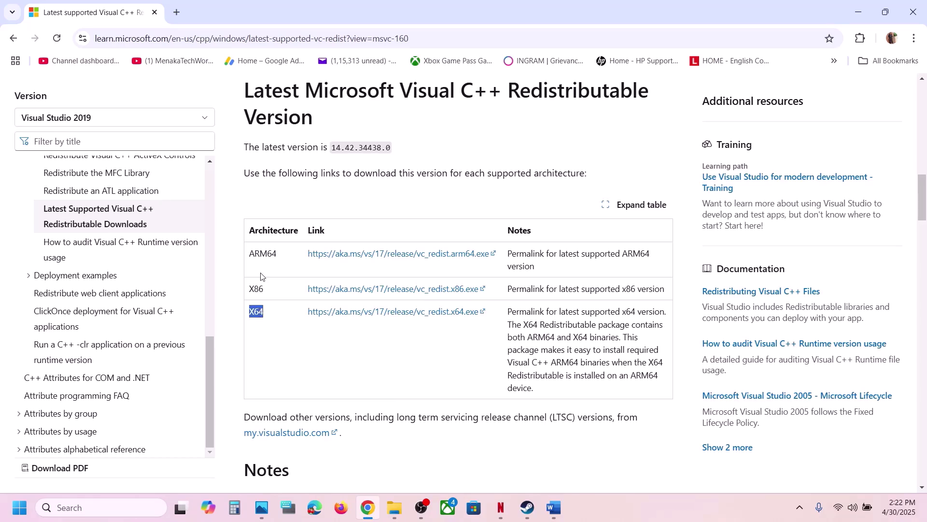
Download the X86 vc_redist installer and run its Repair.
{"action": "left_click", "coordinate": [377, 290]}
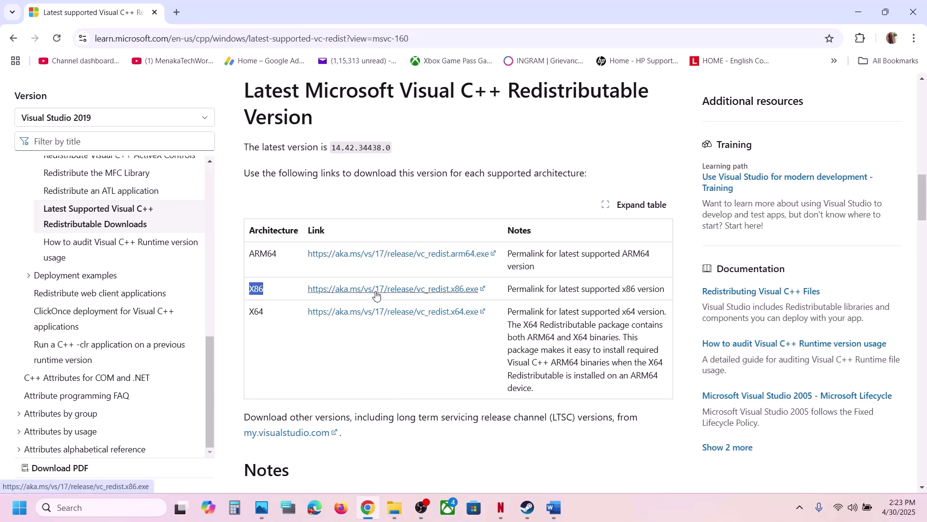
{"action": "left_click", "coordinate": [648, 513]}
{"action": "left_click", "coordinate": [871, 38]}
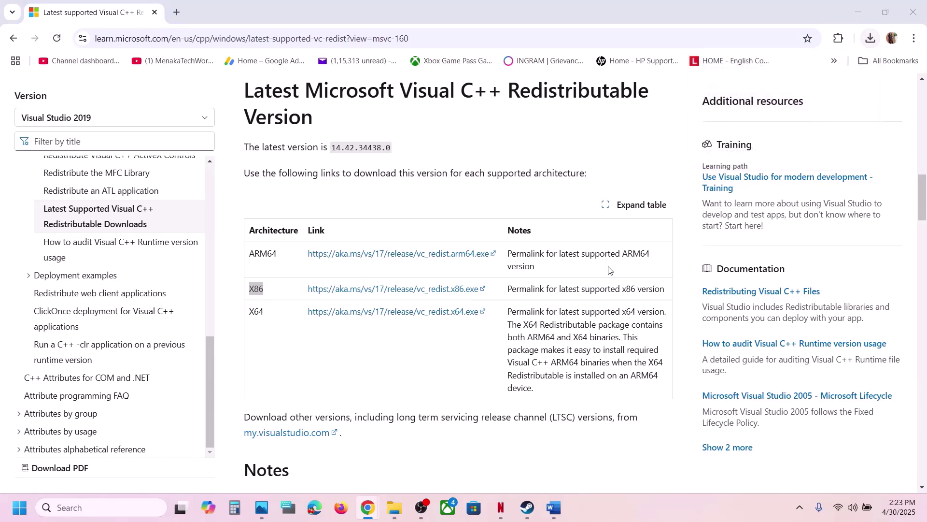
{"action": "left_click", "coordinate": [489, 327]}
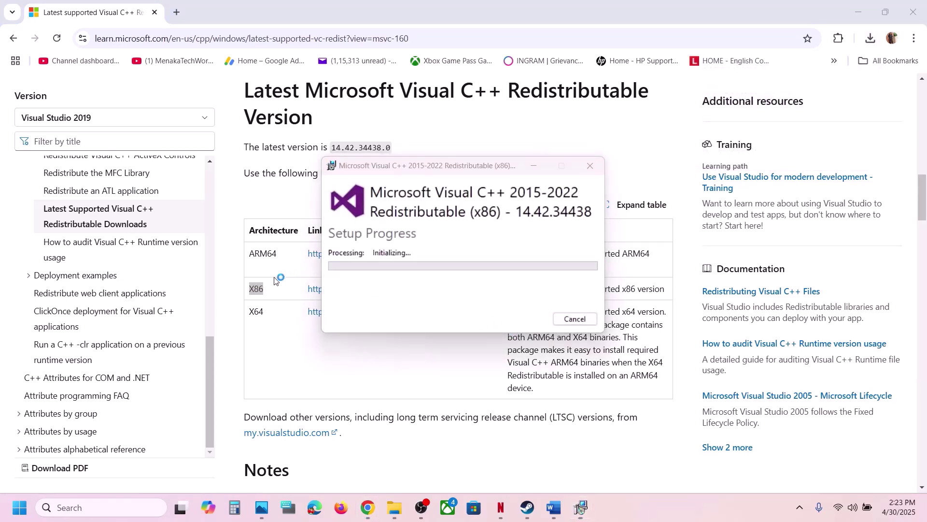
Download the X64 vc_redist installer and run its Repair.
{"action": "double_click", "coordinate": [252, 313]}
{"action": "left_click", "coordinate": [404, 313]}
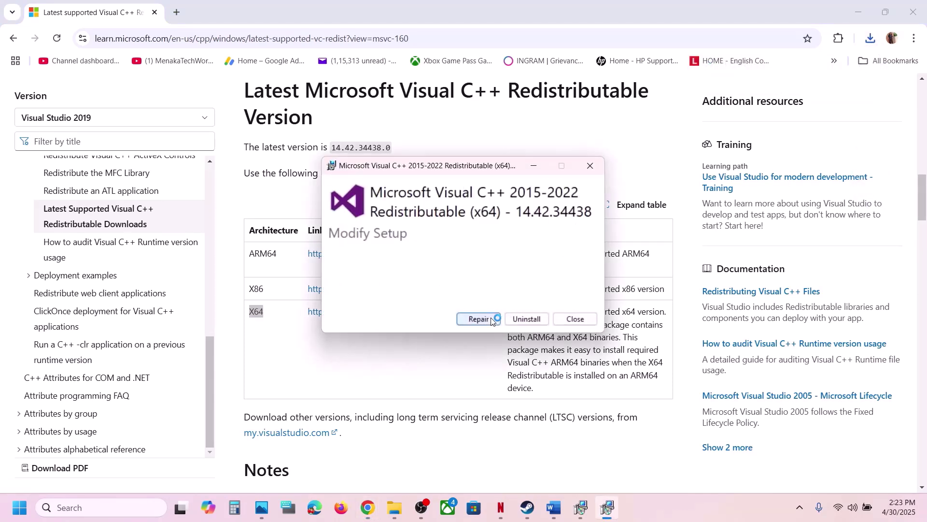
{"action": "left_click", "coordinate": [489, 319]}
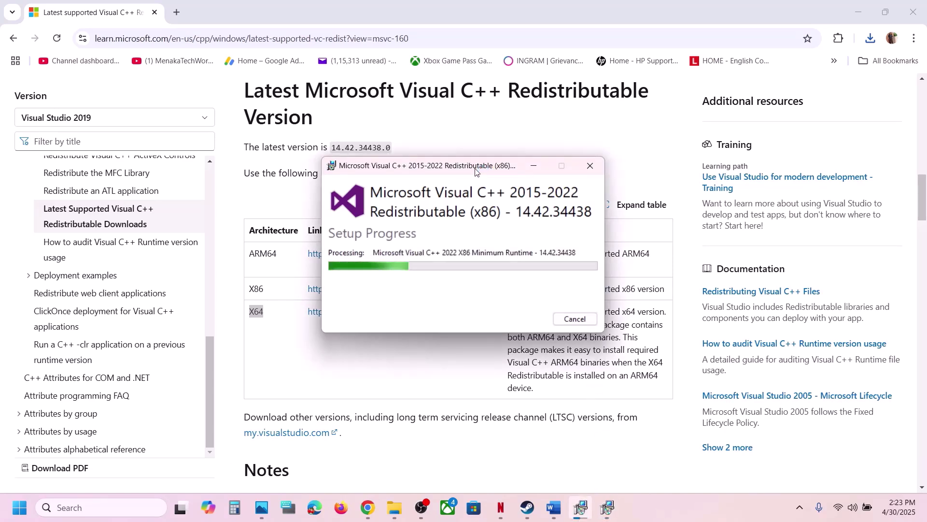
{"action": "left_click_drag", "start_coordinate": [504, 169], "coordinate": [454, 188]}
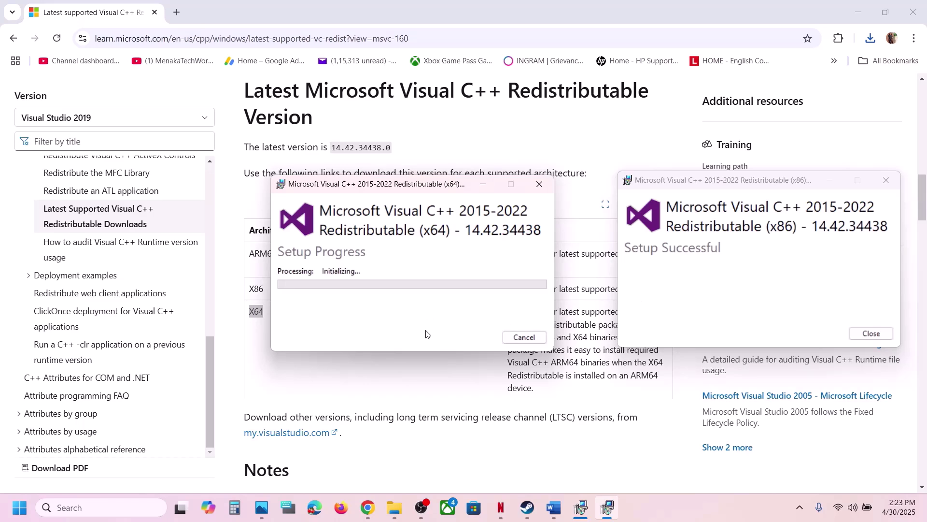
{"action": "left_click", "coordinate": [19, 507]}
Dismiss the power menu and scroll the Word guide down to Step 13, Increase Virtual Memory.
{"action": "left_click", "coordinate": [358, 470]}
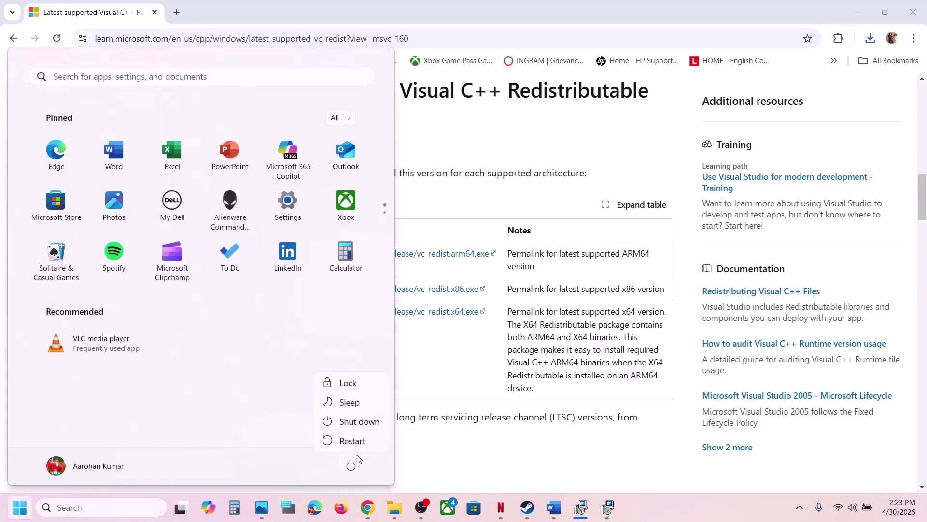
{"action": "left_click", "coordinate": [528, 516]}
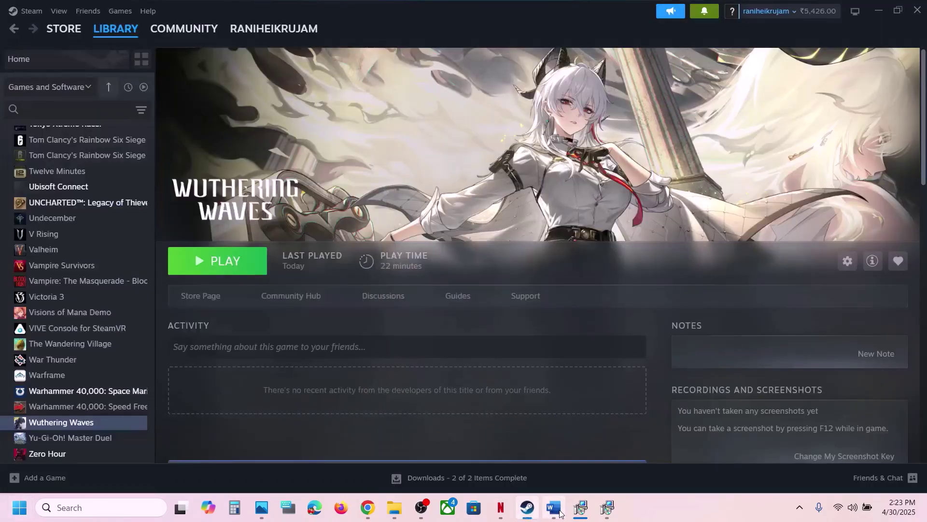
{"action": "left_click", "coordinate": [553, 507]}
{"action": "scroll", "coordinate": [415, 274], "scroll_direction": "down", "scroll_amount": 3}
{"action": "scroll", "coordinate": [389, 276], "scroll_direction": "down", "scroll_amount": 1}
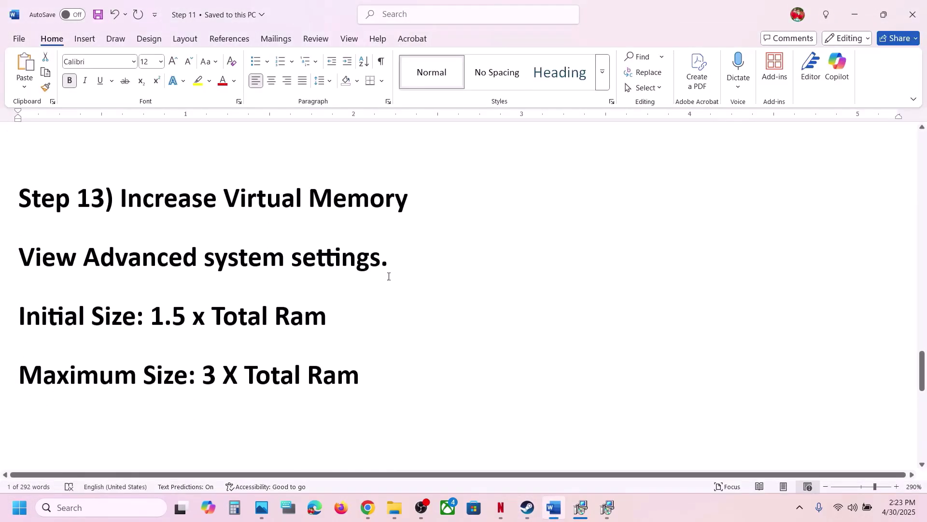
{"action": "left_click", "coordinate": [668, 497]}
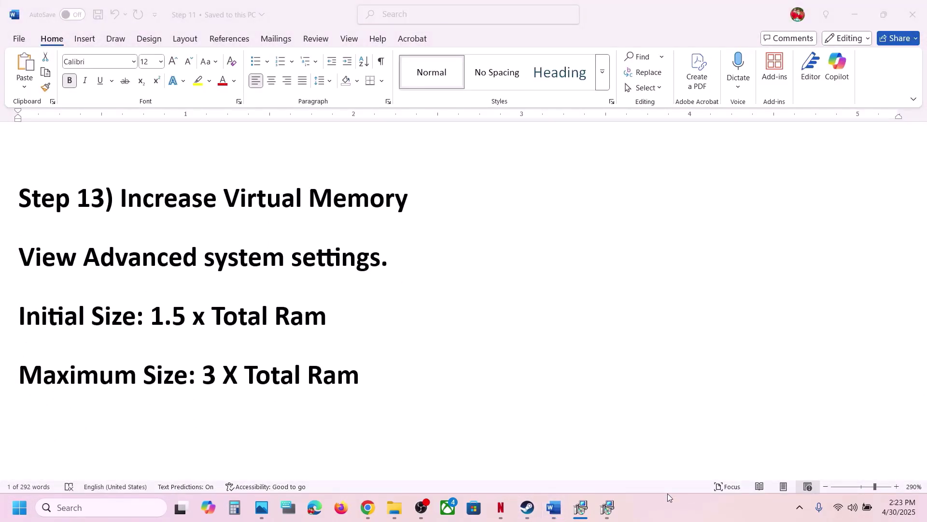
Copy the 'View Advanced system settings' line from Step 13.
{"action": "left_click", "coordinate": [528, 507]}
{"action": "left_click", "coordinate": [629, 505]}
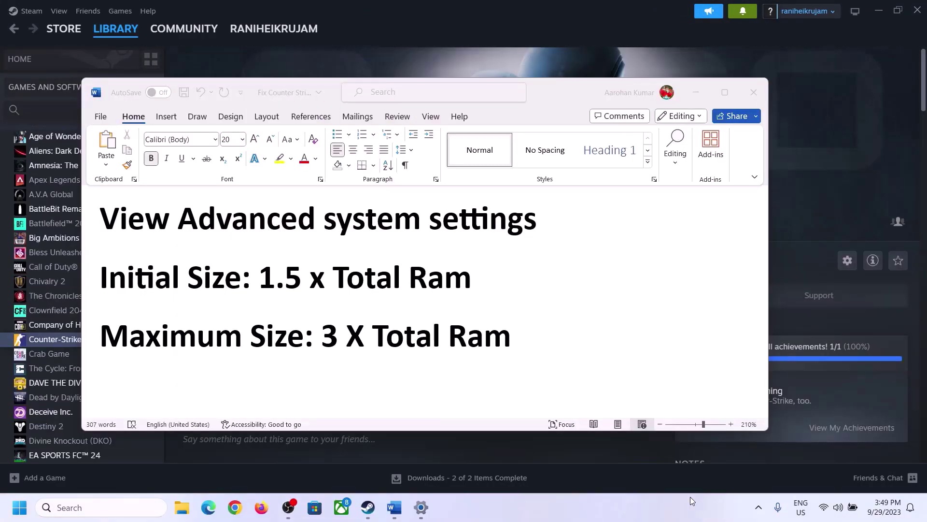
{"action": "left_click", "coordinate": [160, 223]}
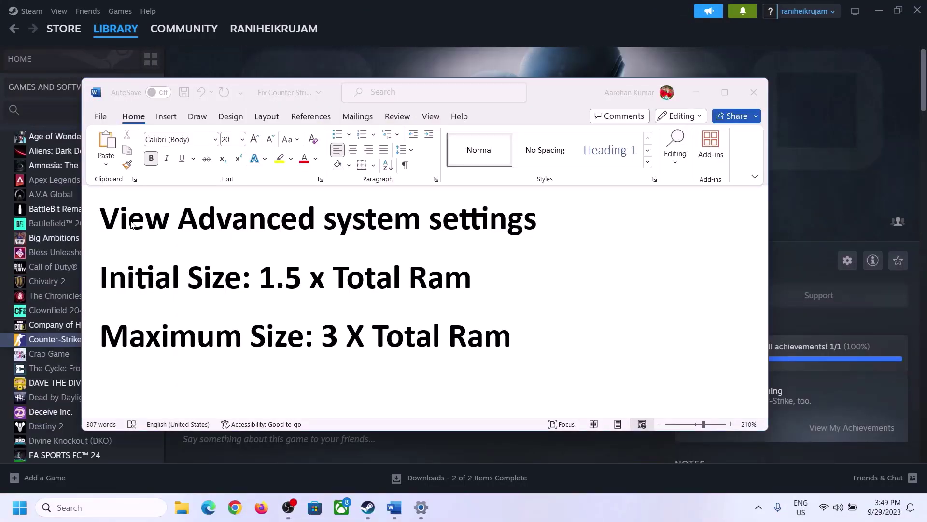
{"action": "left_click_drag", "start_coordinate": [110, 223], "coordinate": [506, 235]}
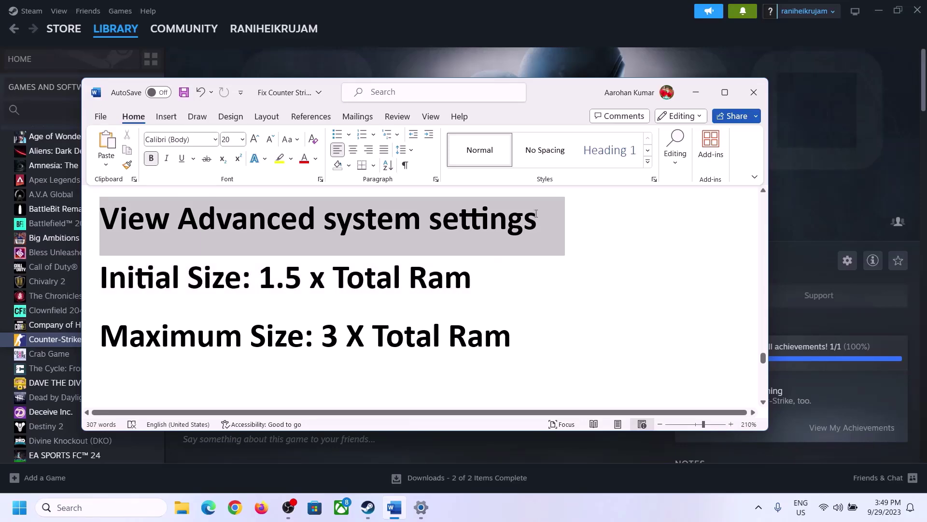
{"action": "key", "text": "ctrl+c"}
Search 'View advanced system settings' and open Virtual Memory from Performance Options' Advanced tab.
{"action": "left_click", "coordinate": [97, 507]}
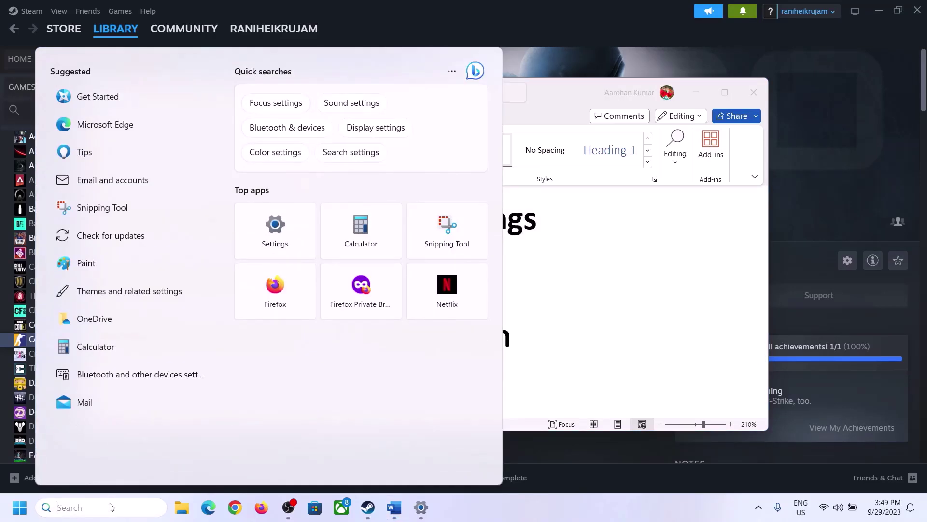
{"action": "key", "text": "ctrl+v"}
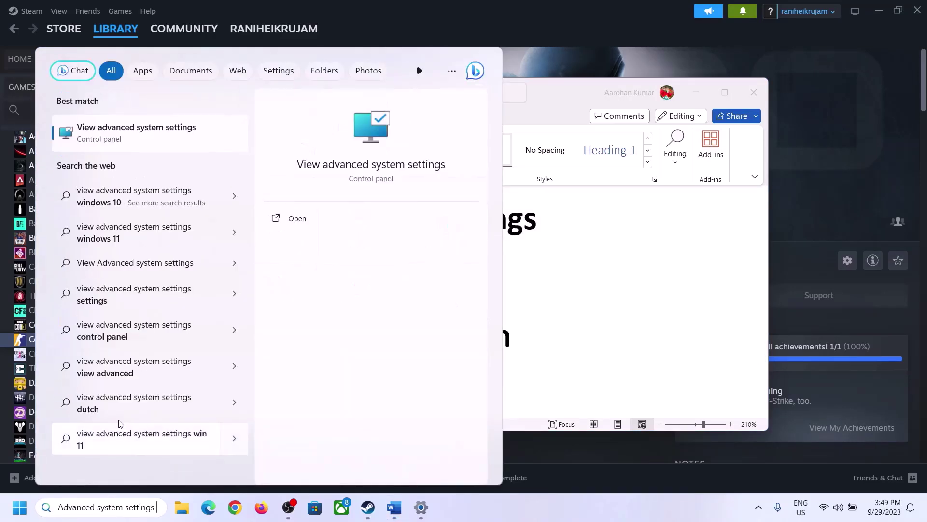
{"action": "left_click", "coordinate": [131, 140]}
{"action": "left_click_drag", "start_coordinate": [189, 91], "coordinate": [414, 167]}
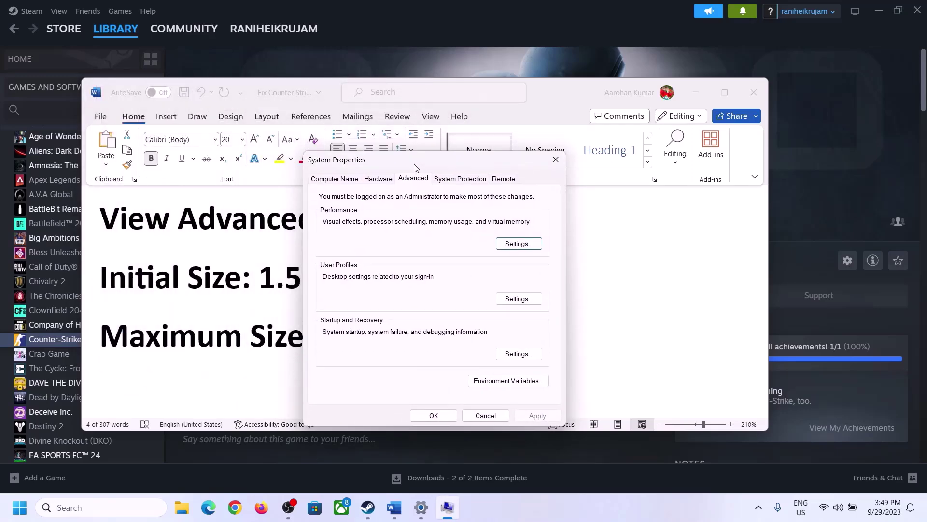
{"action": "left_click", "coordinate": [519, 244]}
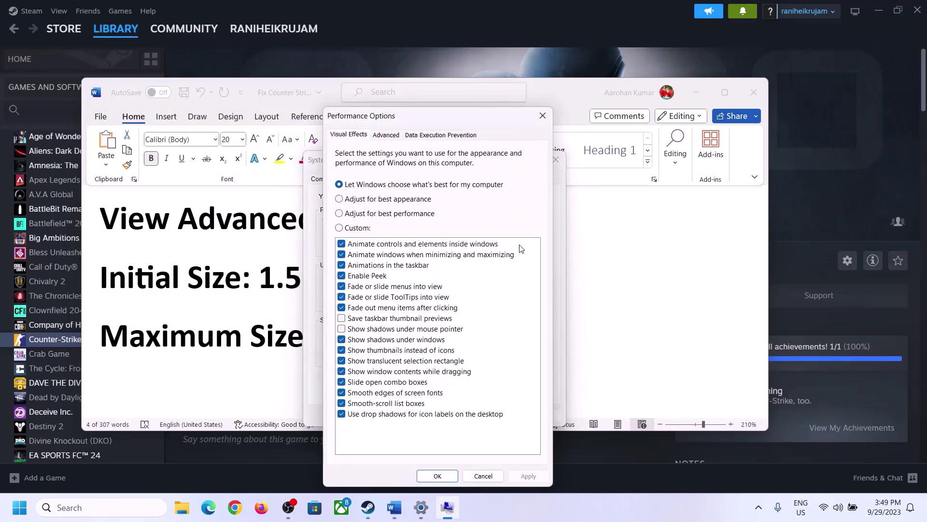
{"action": "left_click", "coordinate": [386, 136]}
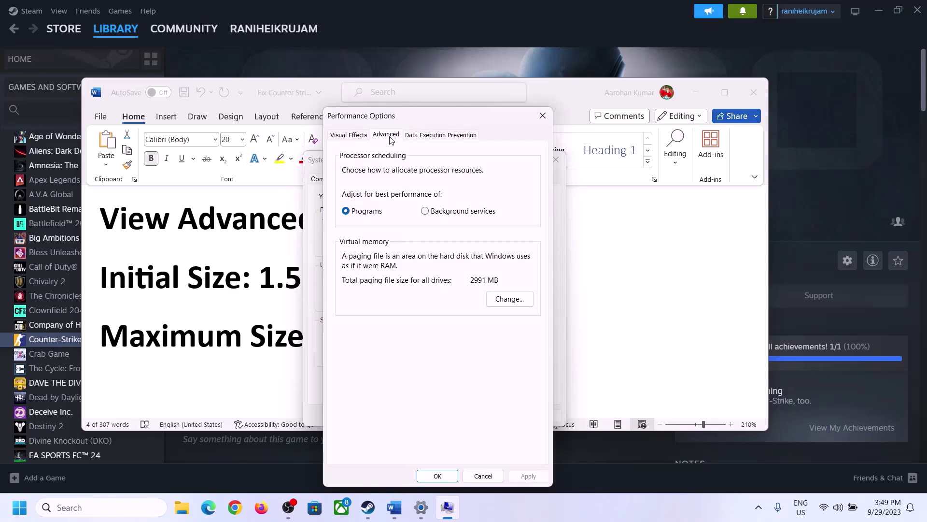
{"action": "left_click", "coordinate": [512, 299]}
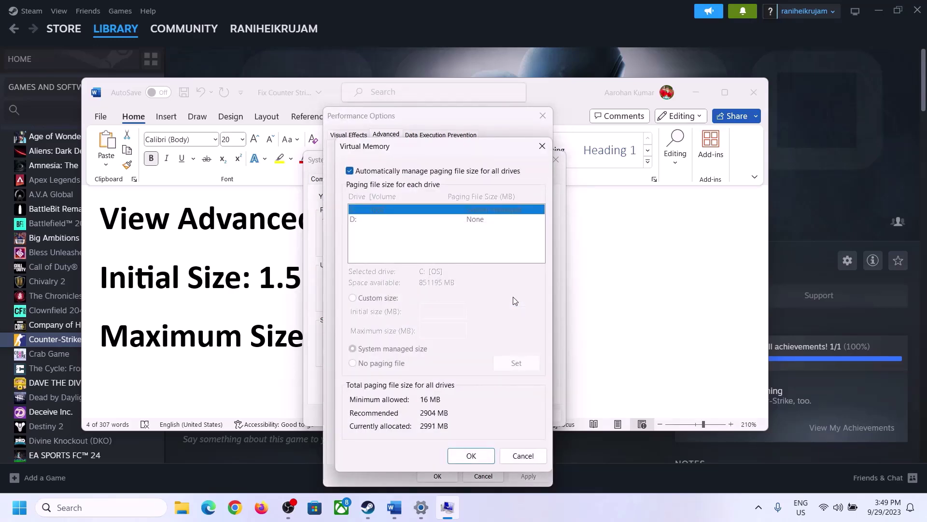